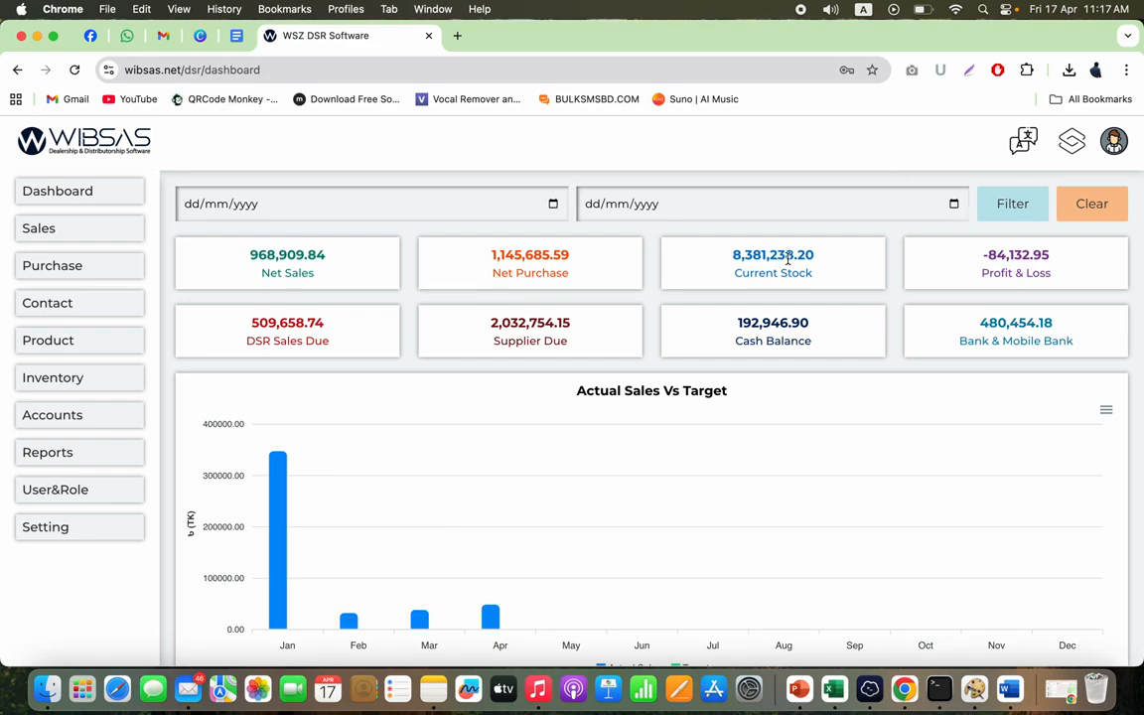
Switch the interface language to Bangla and back to English
left_click(1028, 152)
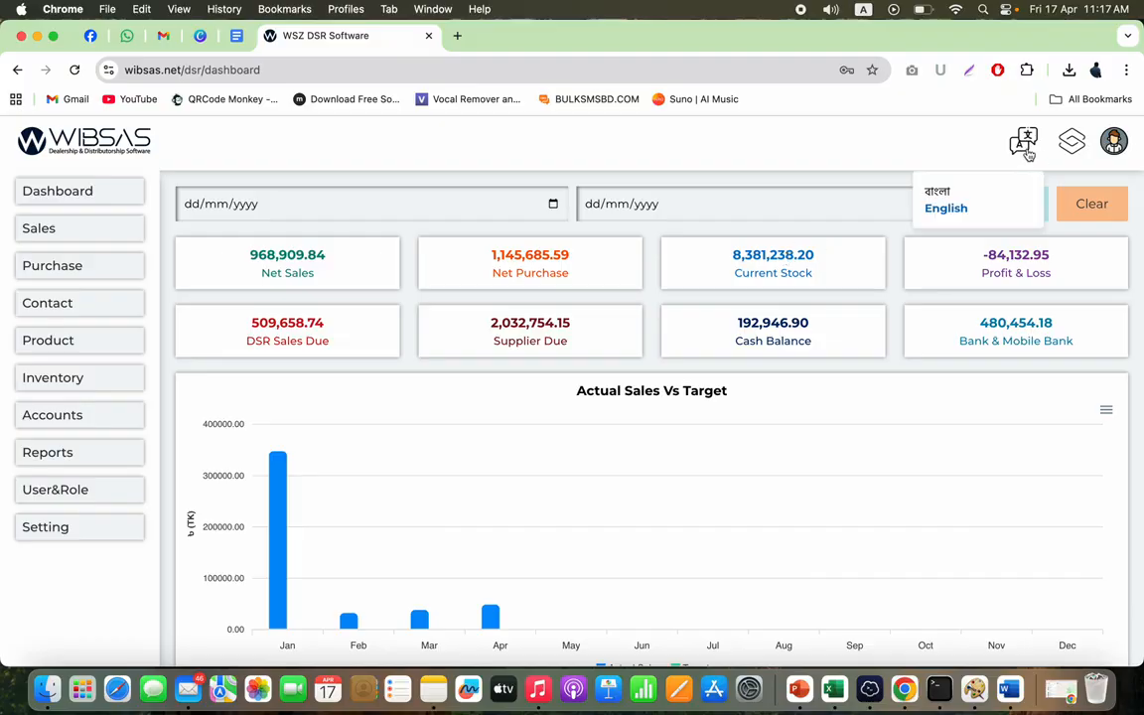
left_click(938, 195)
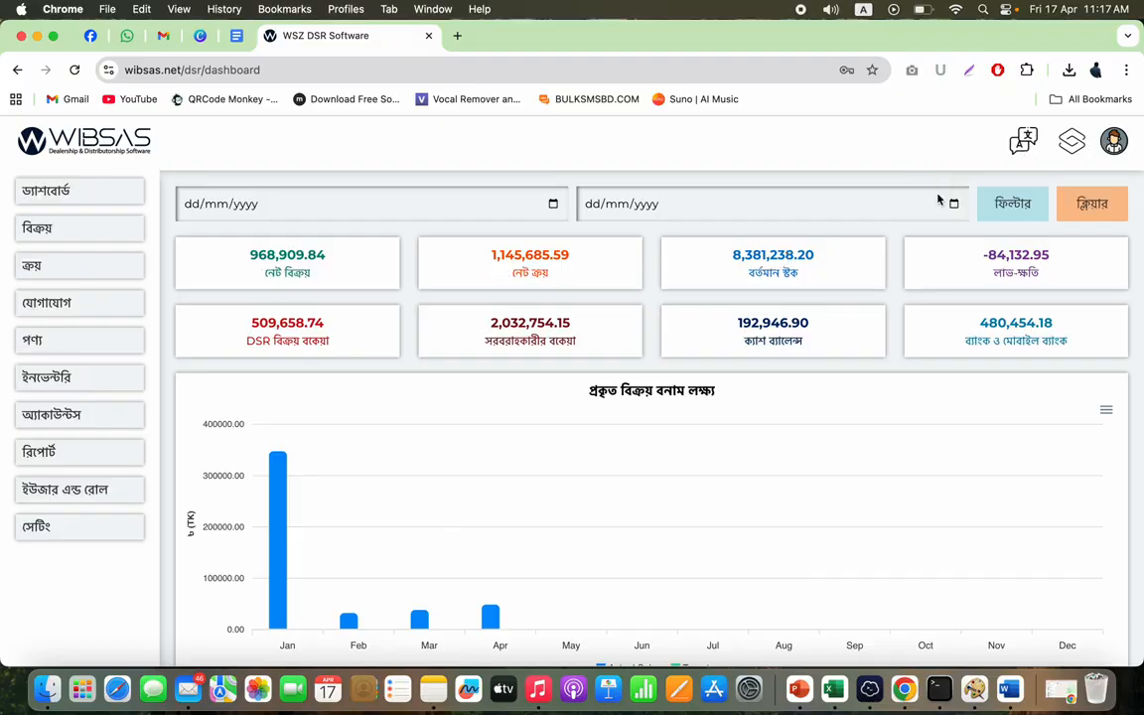
left_click(1023, 145)
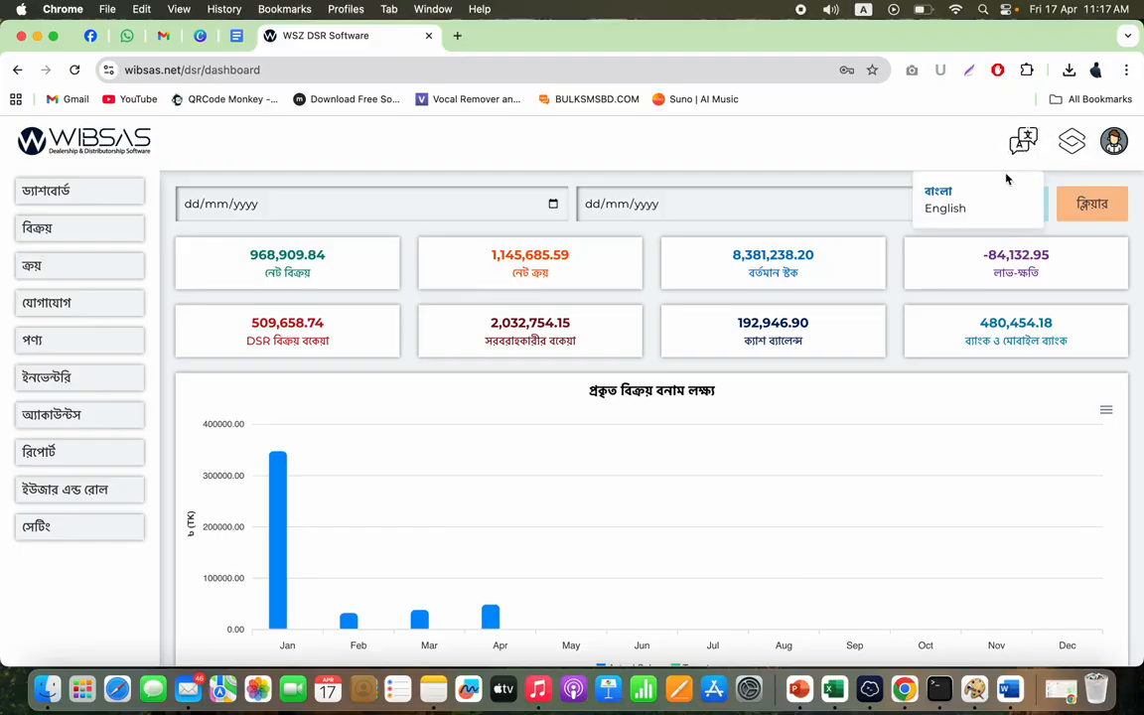
left_click(945, 210)
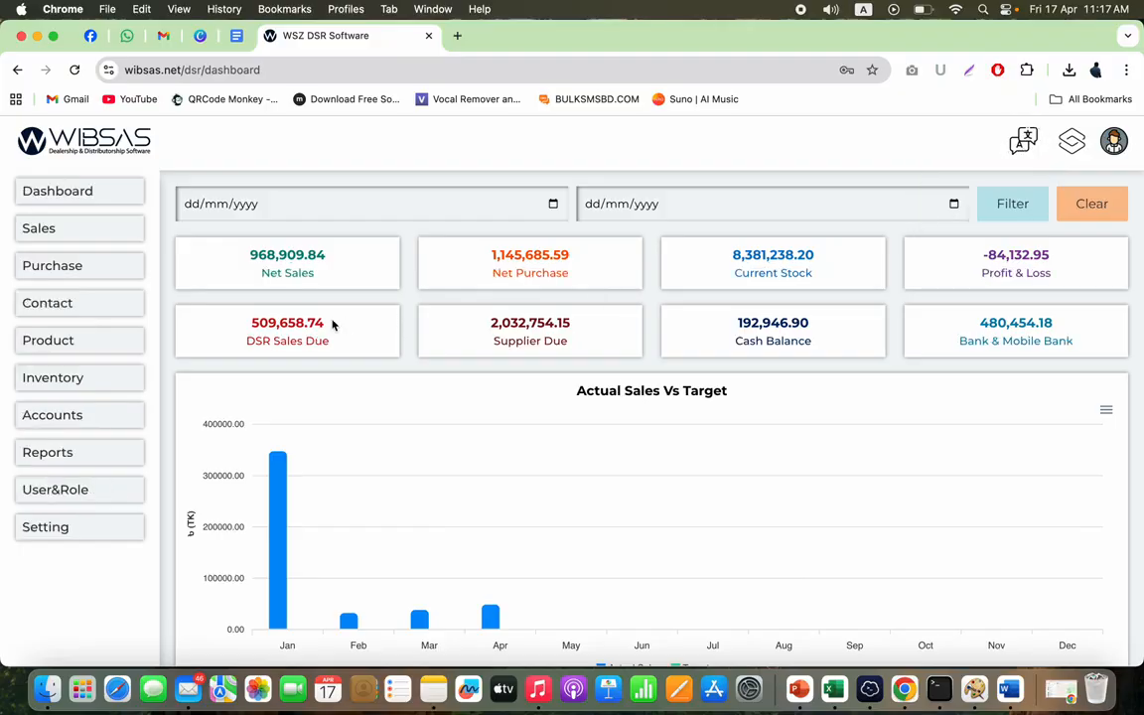
Start a new wholesale entry, choosing the first listed DSR and the route Uttara - 009
left_click(89, 233)
left_click(80, 266)
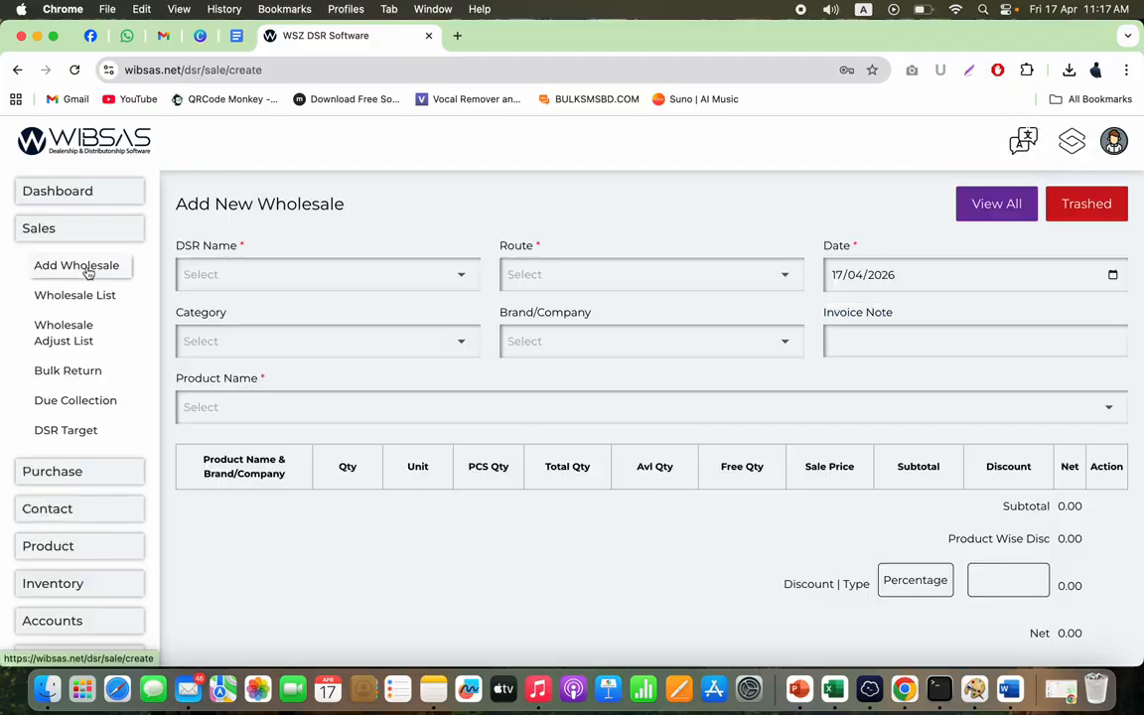
left_click(314, 269)
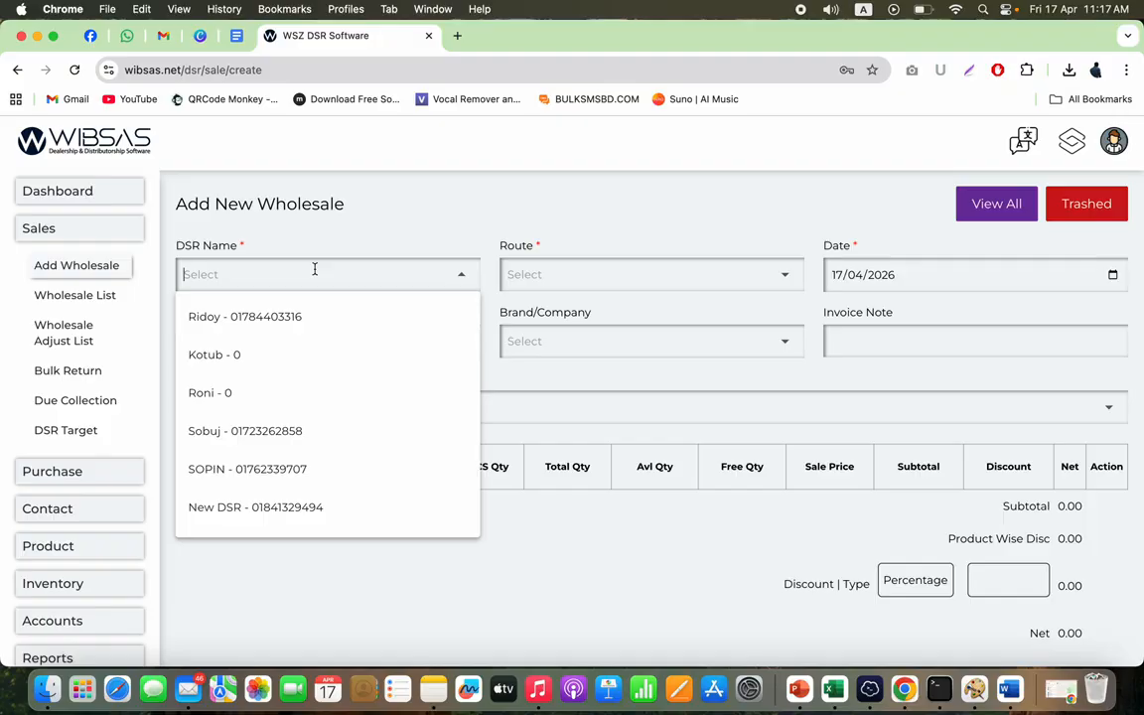
left_click(298, 318)
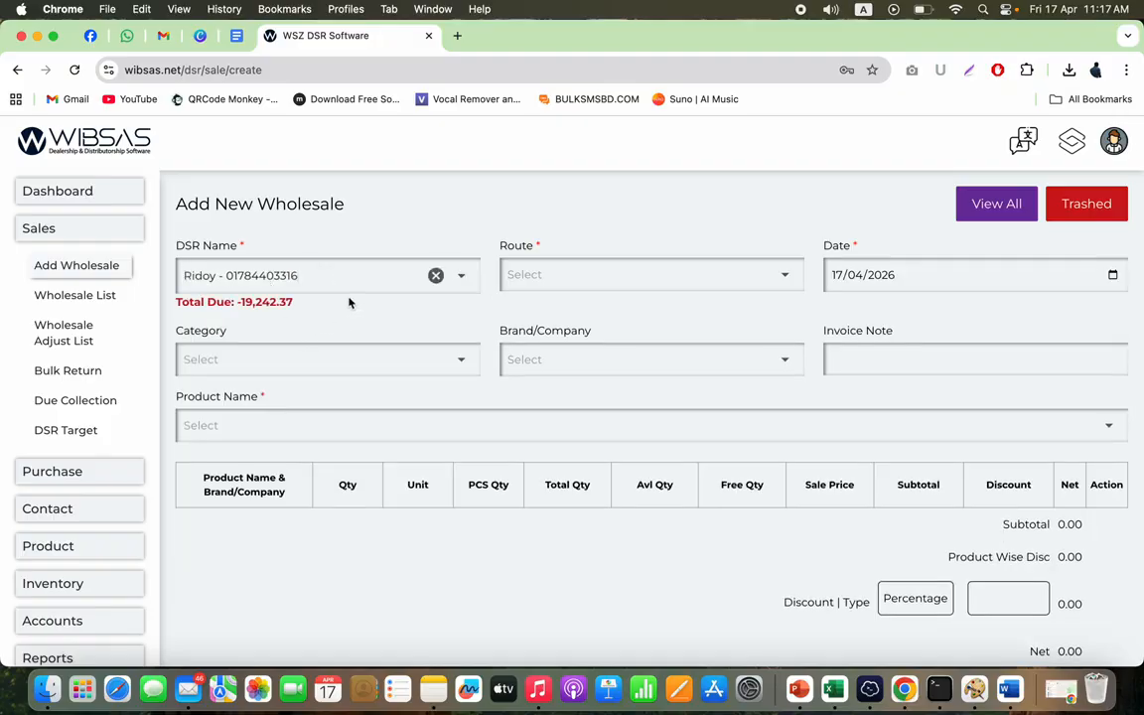
triple_click(284, 300)
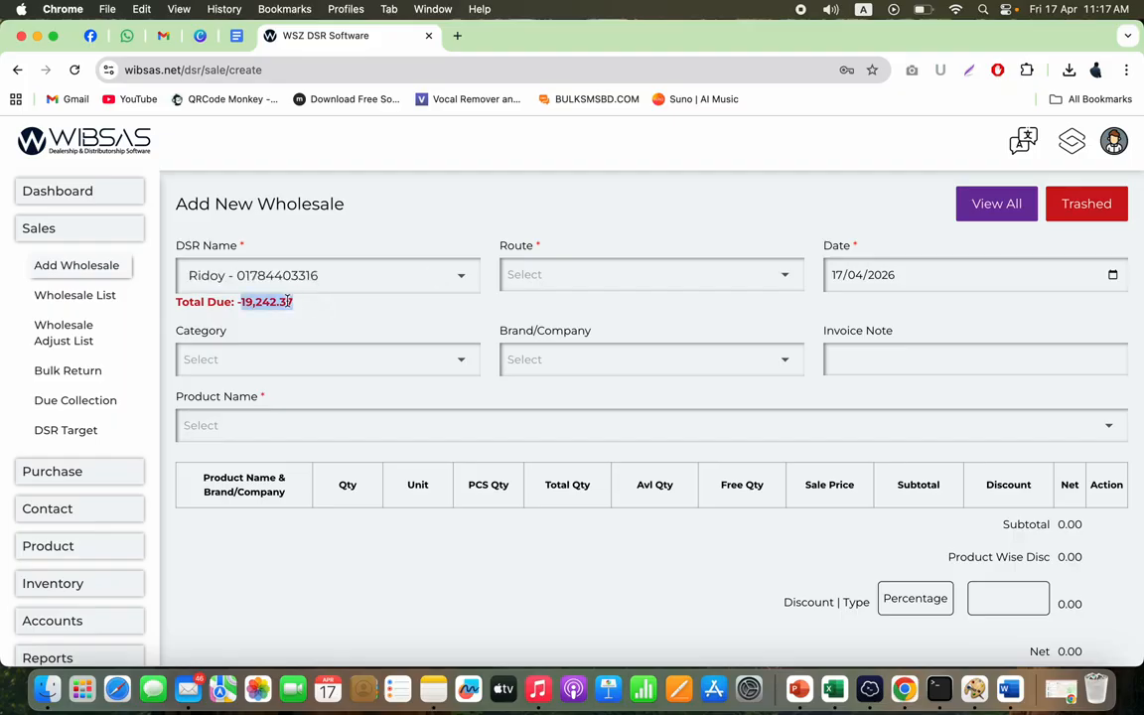
left_click(563, 278)
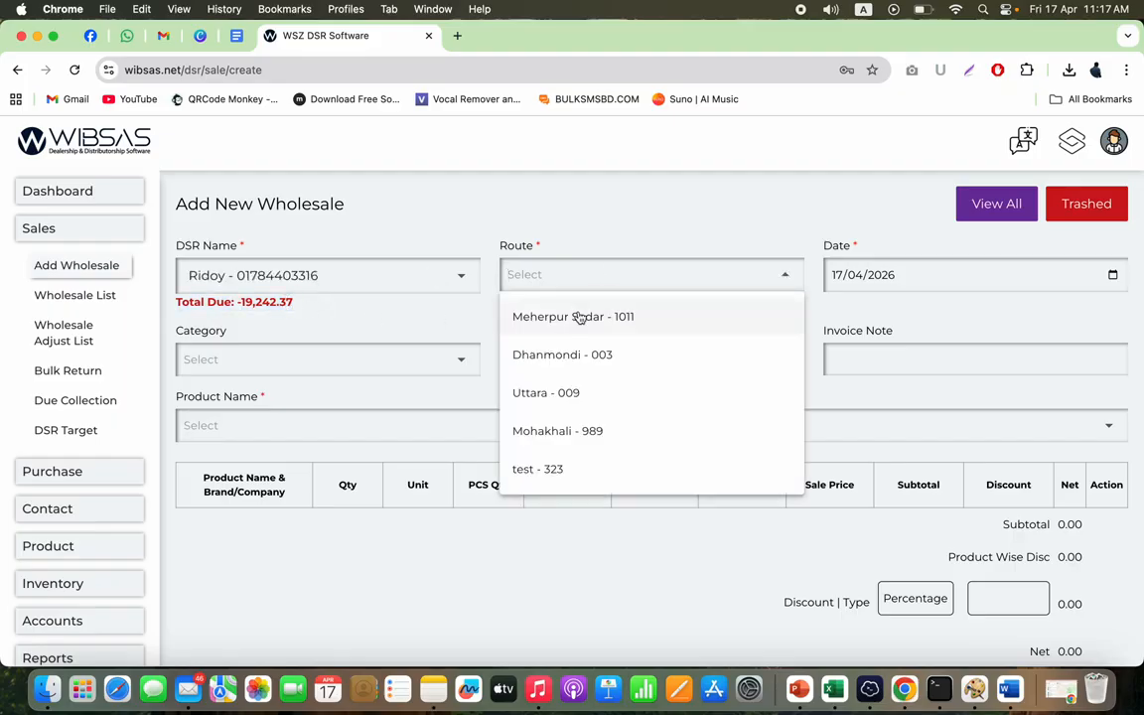
left_click(534, 402)
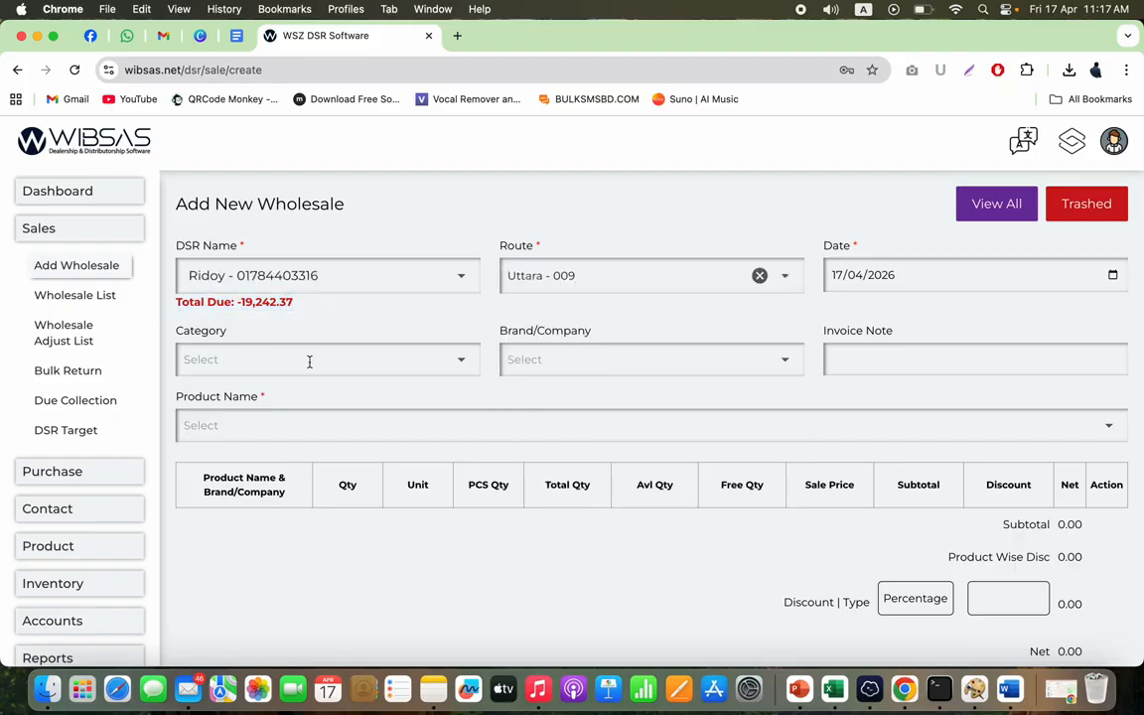
left_click(354, 360)
left_click(564, 366)
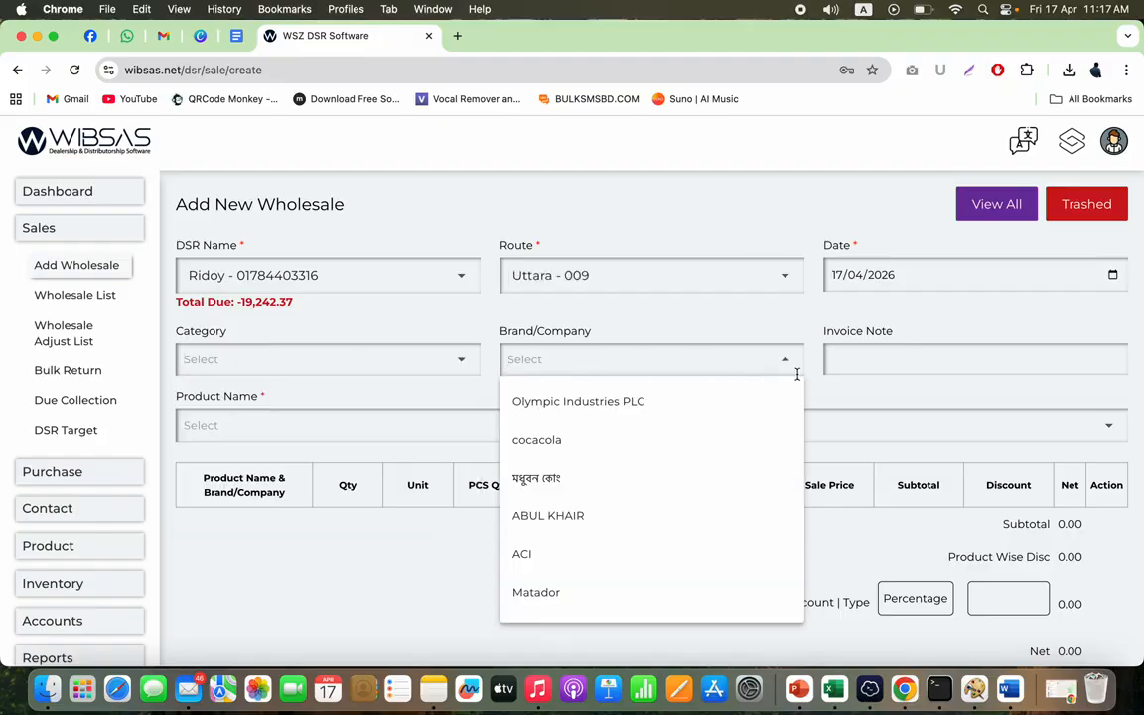
left_click(848, 366)
Add the products CLEMON 500ML and MOJO ZORO CAN 250ML to the wholesale
left_click(569, 438)
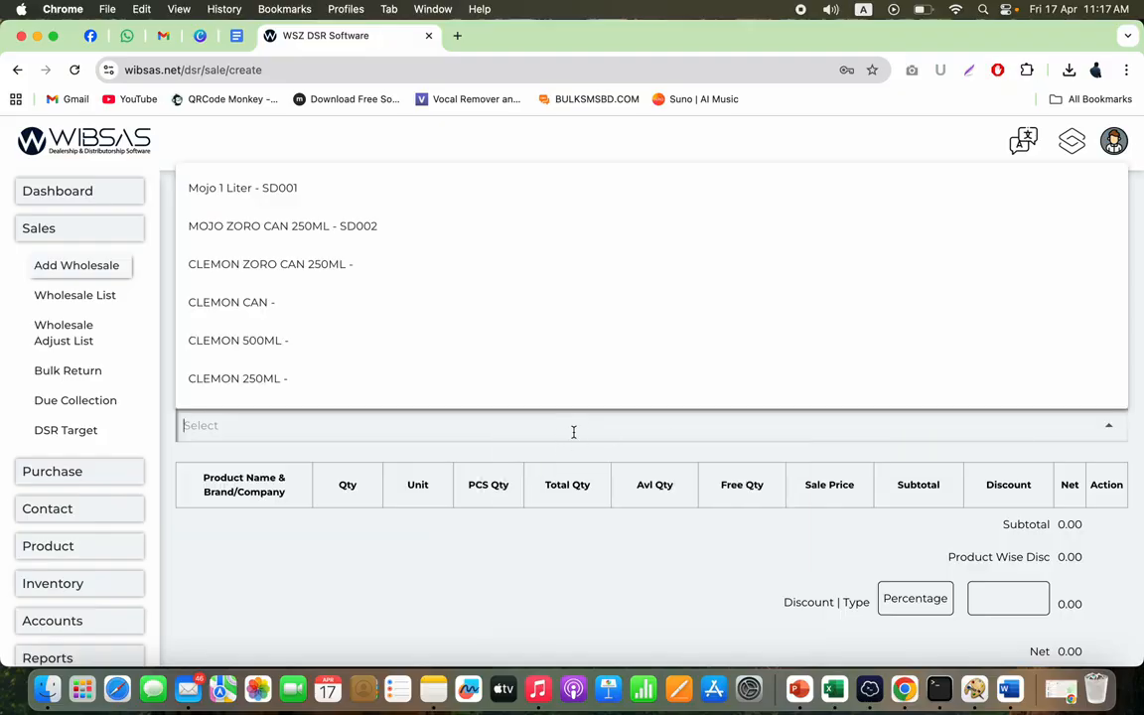
left_click(347, 320)
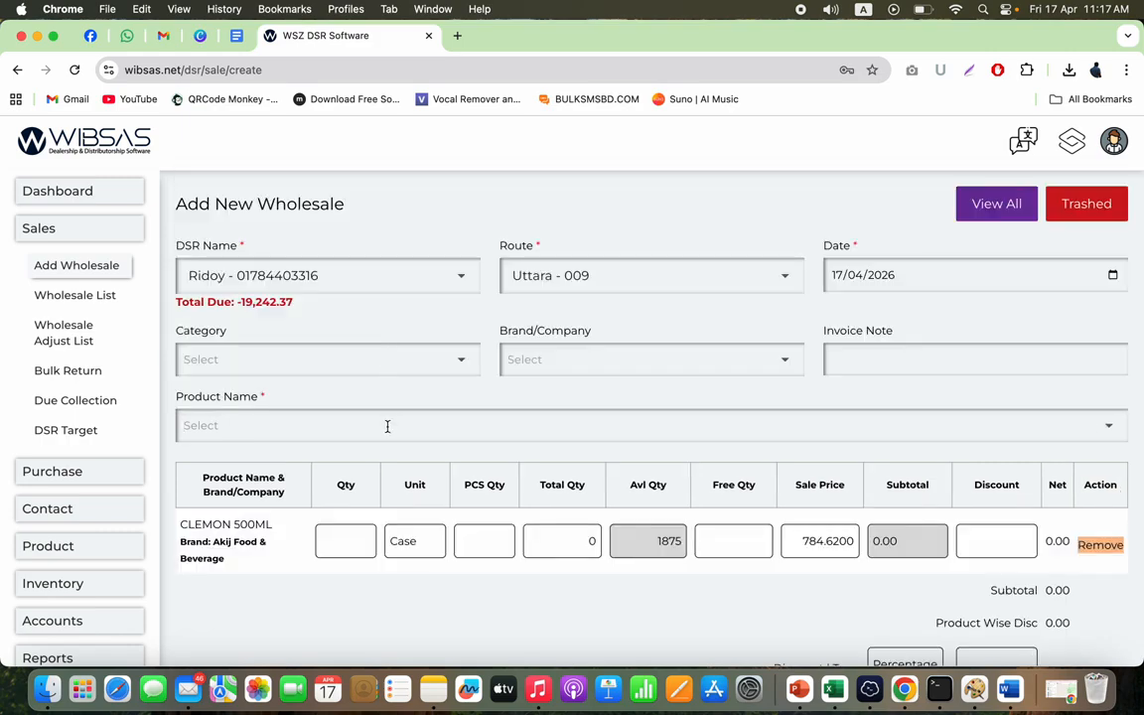
left_click(387, 426)
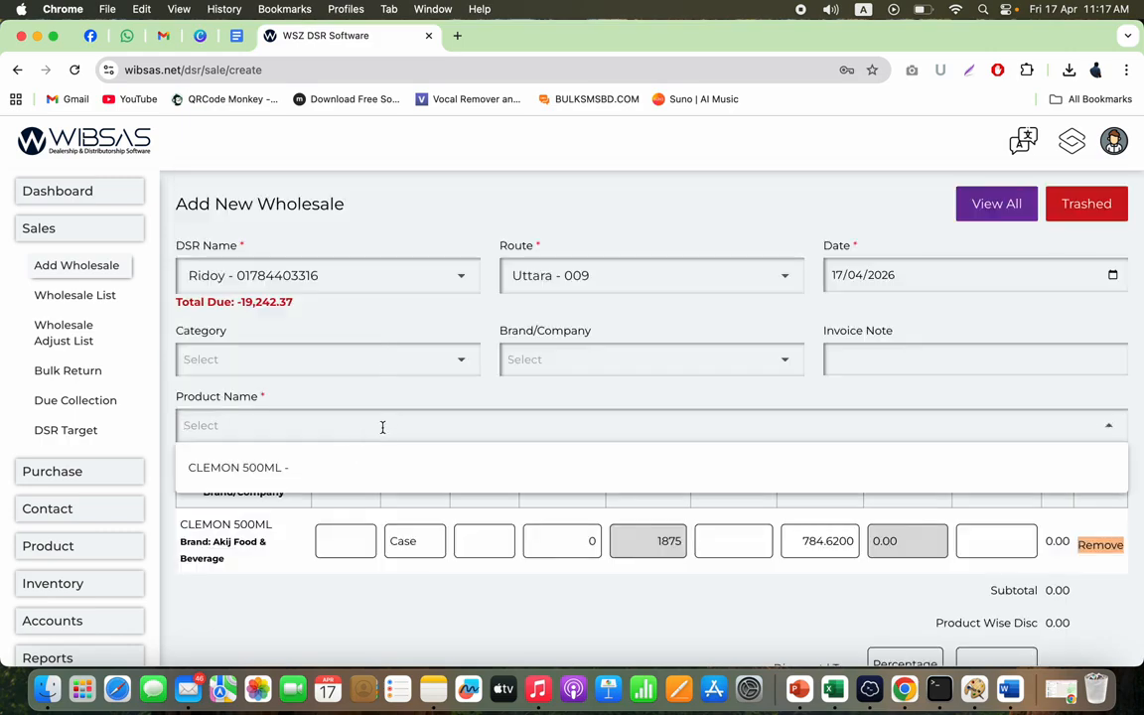
type("mo")
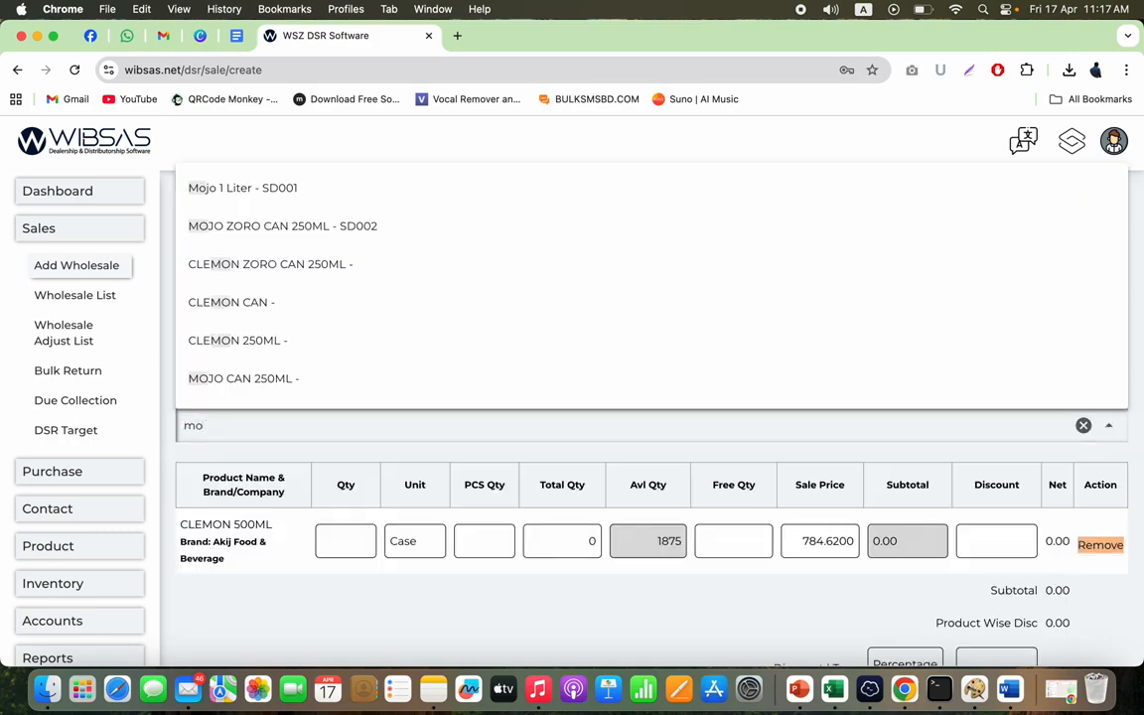
left_click(349, 227)
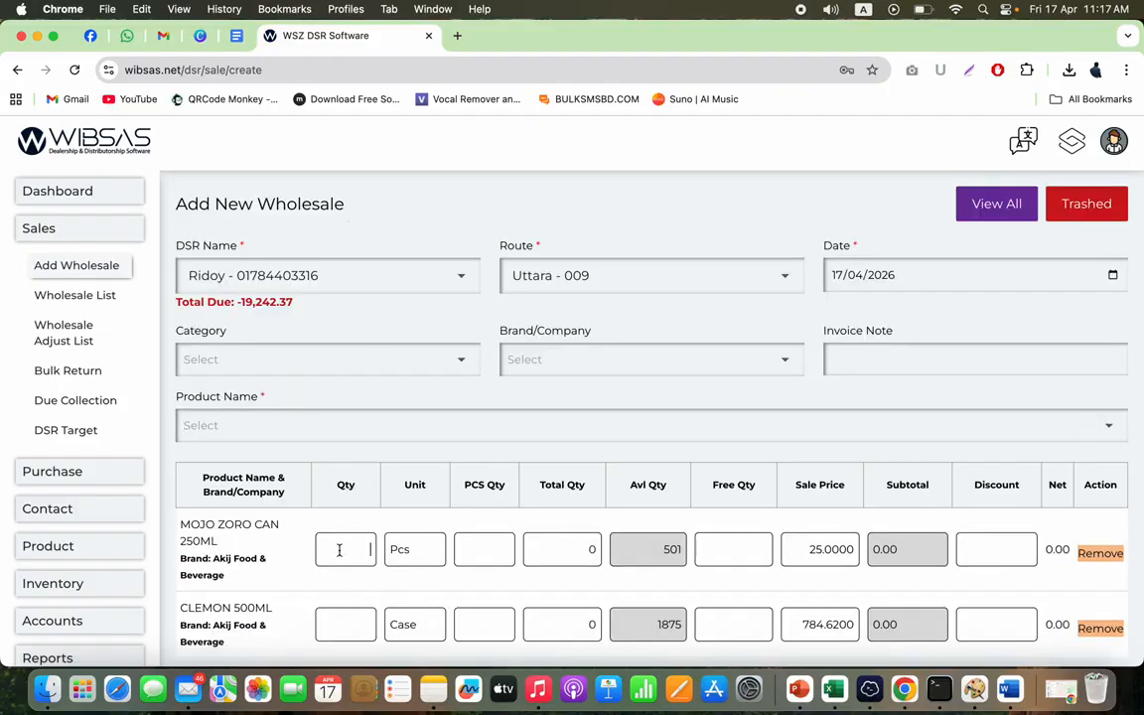
Set the MOJO ZORO CAN 250ML line to a quantity of 10 in Case units plus 5 loose pieces
type("10")
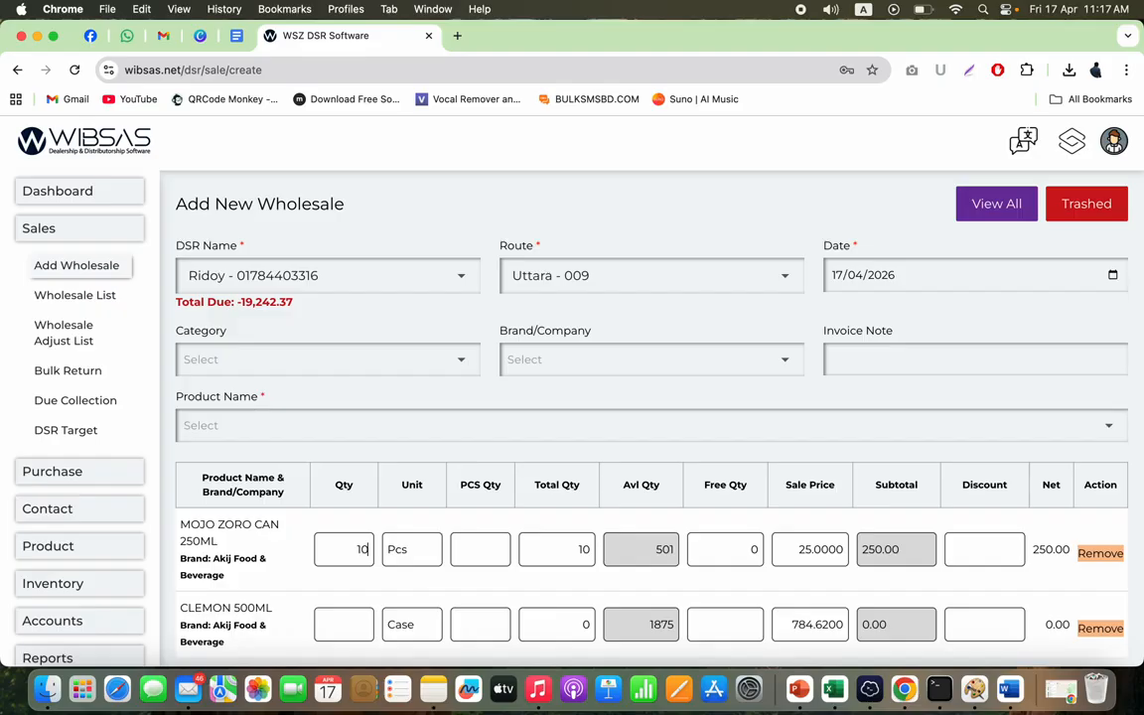
left_click(413, 554)
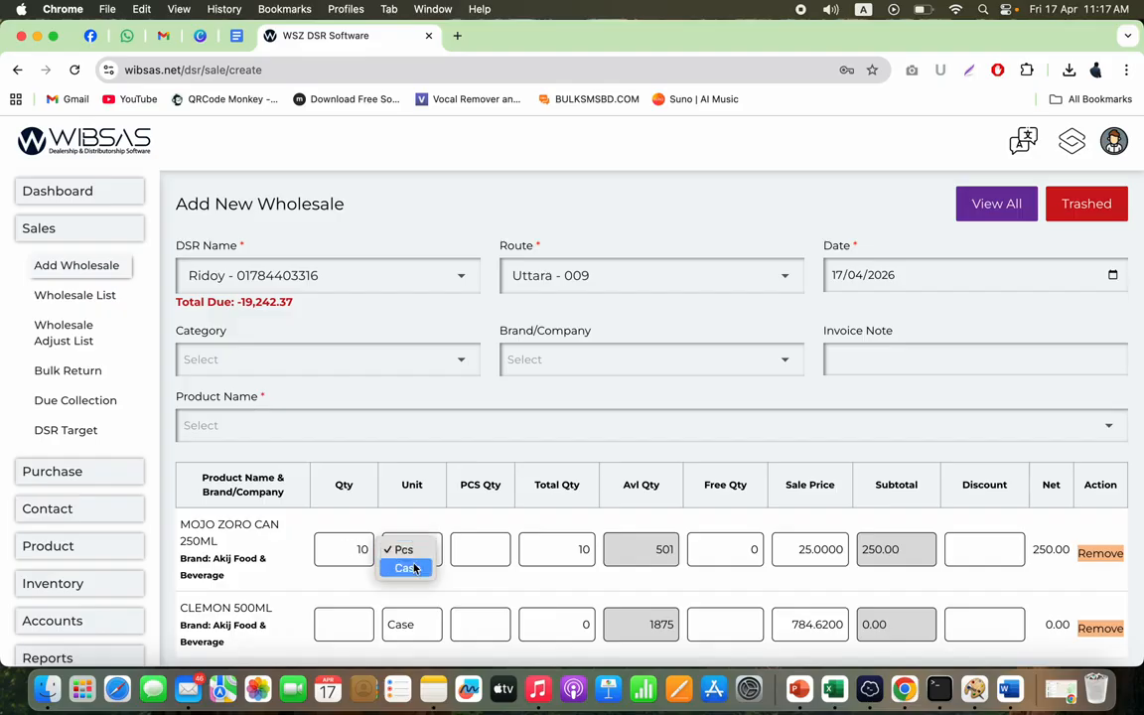
left_click(407, 568)
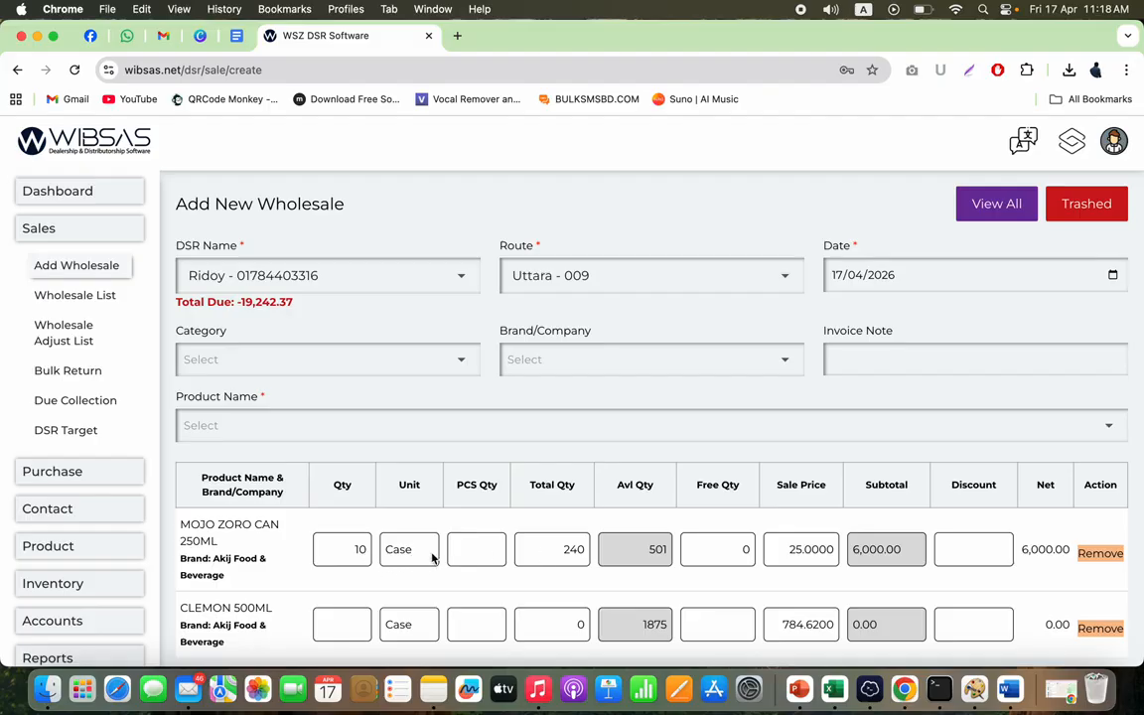
type("5")
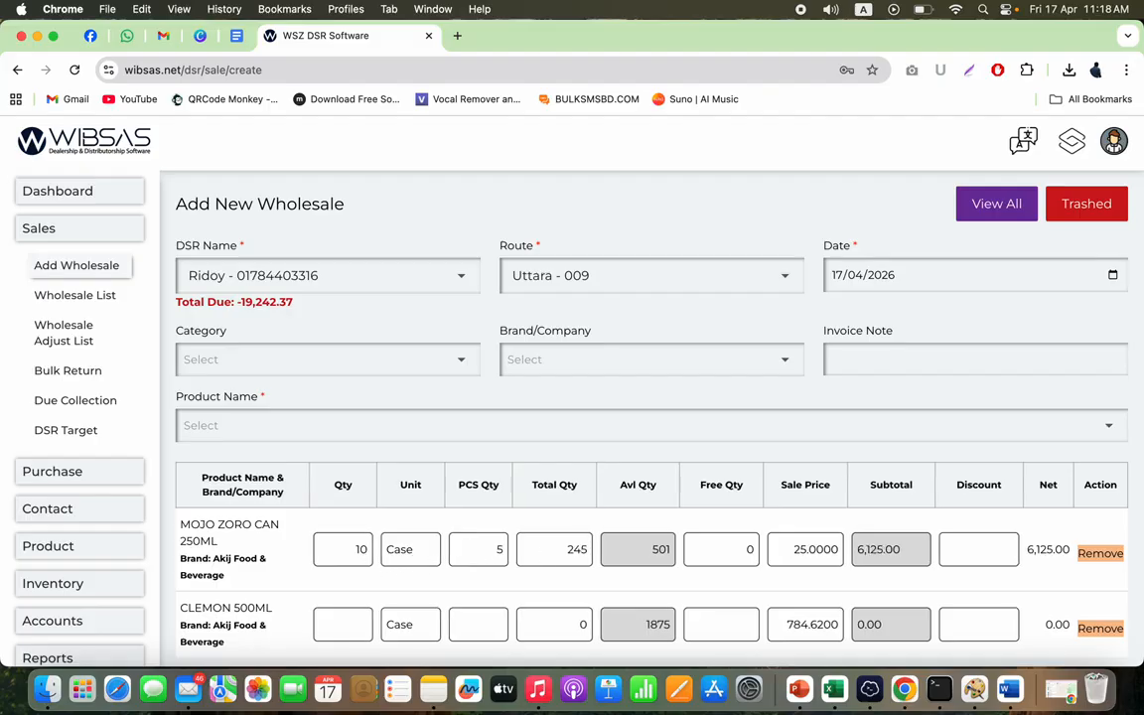
Set the CLEMON 500ML line to a quantity of 10, keeping the Case unit
left_click(361, 629)
type("10")
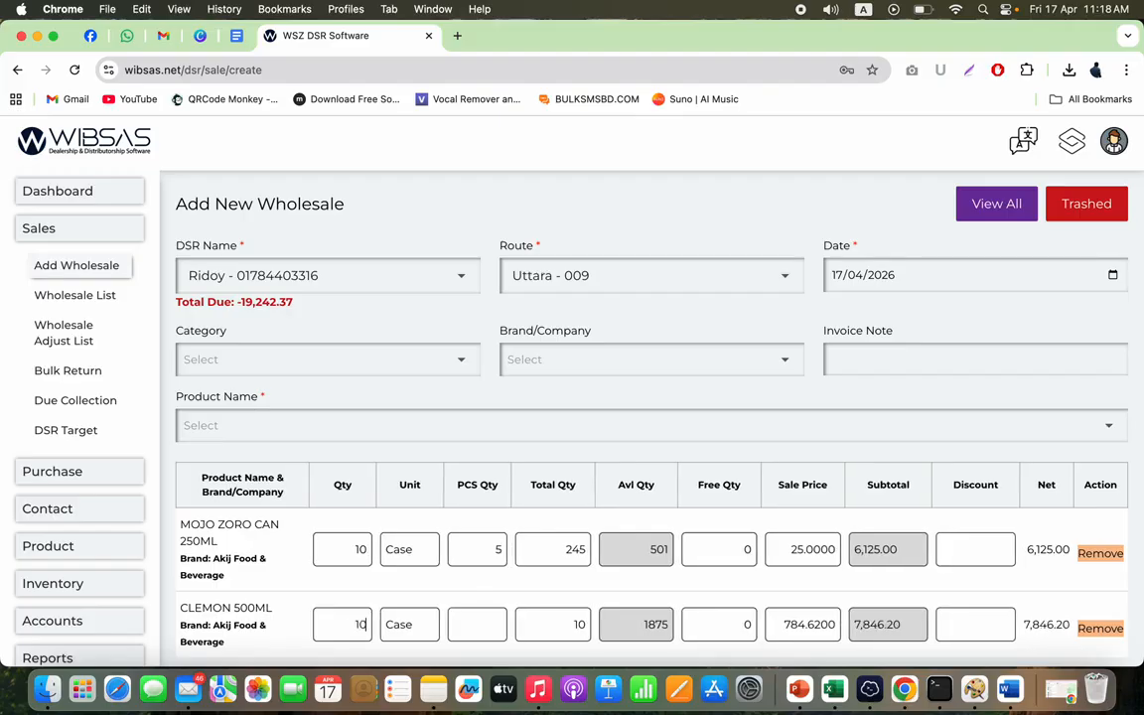
left_click(405, 624)
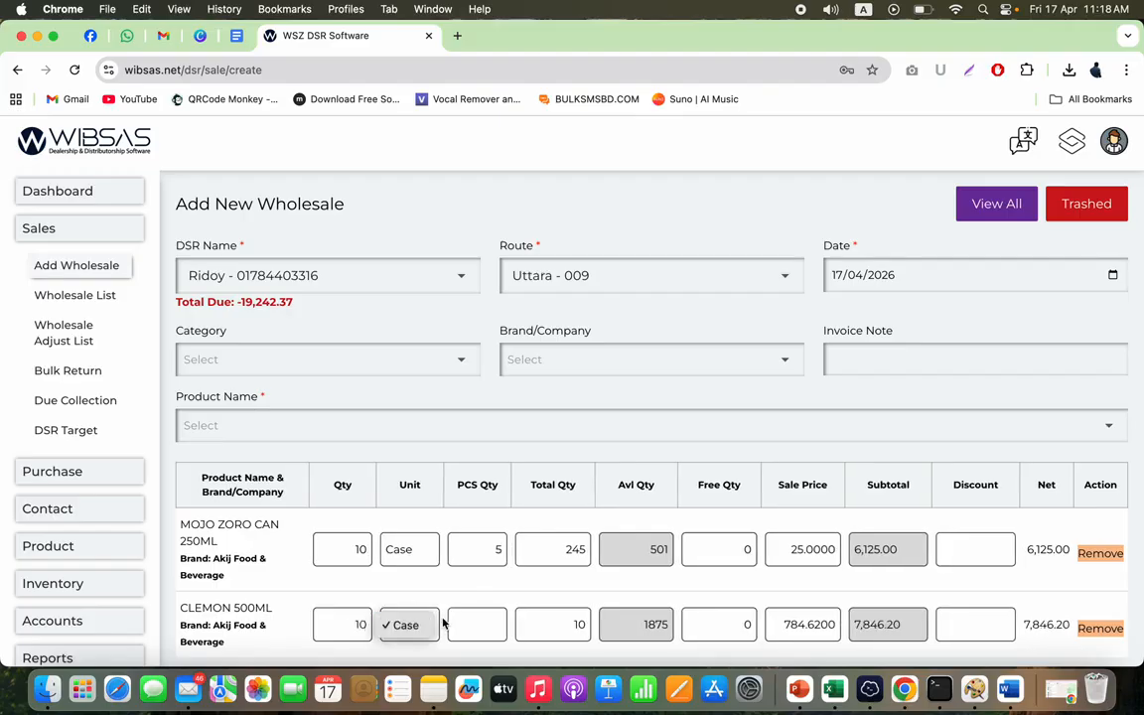
left_click(440, 623)
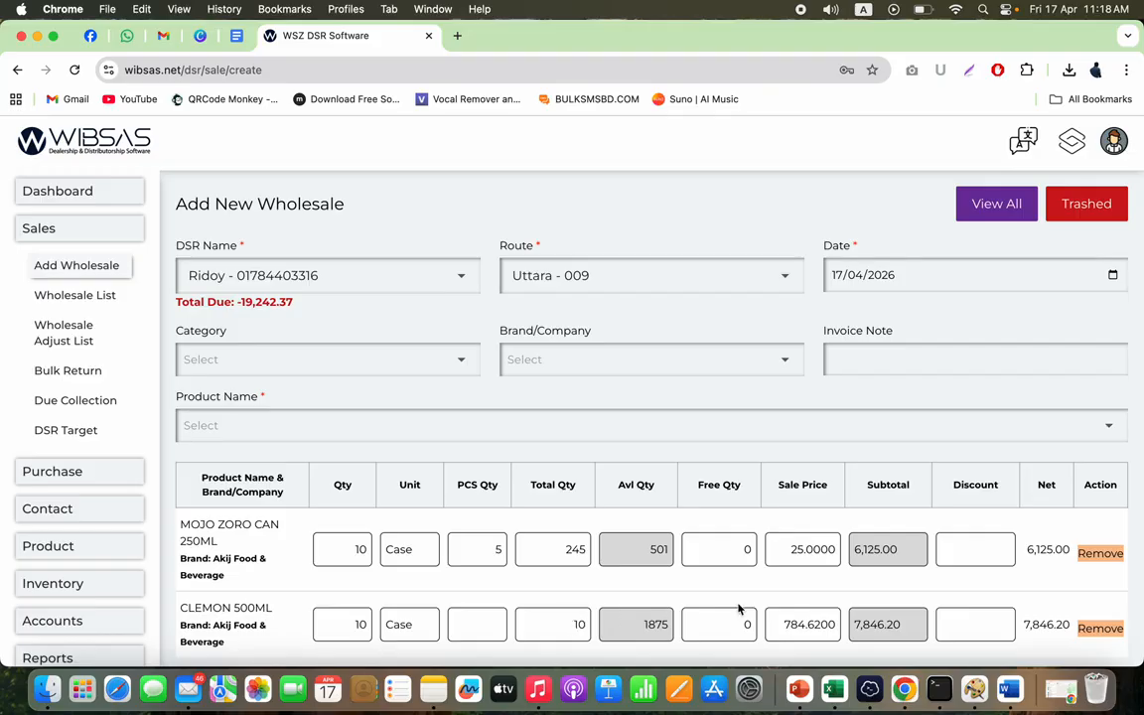
Expand the section for other free products below the totals, add nothing there, and save the wholesale
scroll(739, 608, "down", 3)
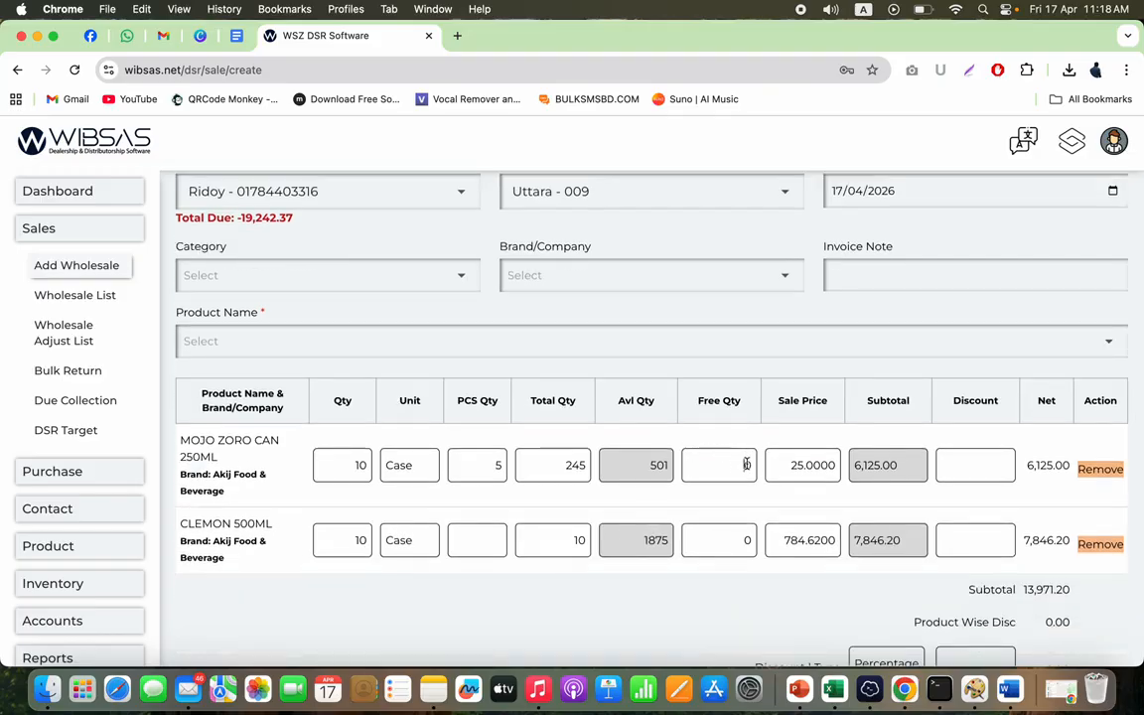
left_click(747, 464)
scroll(881, 594, "down", 2)
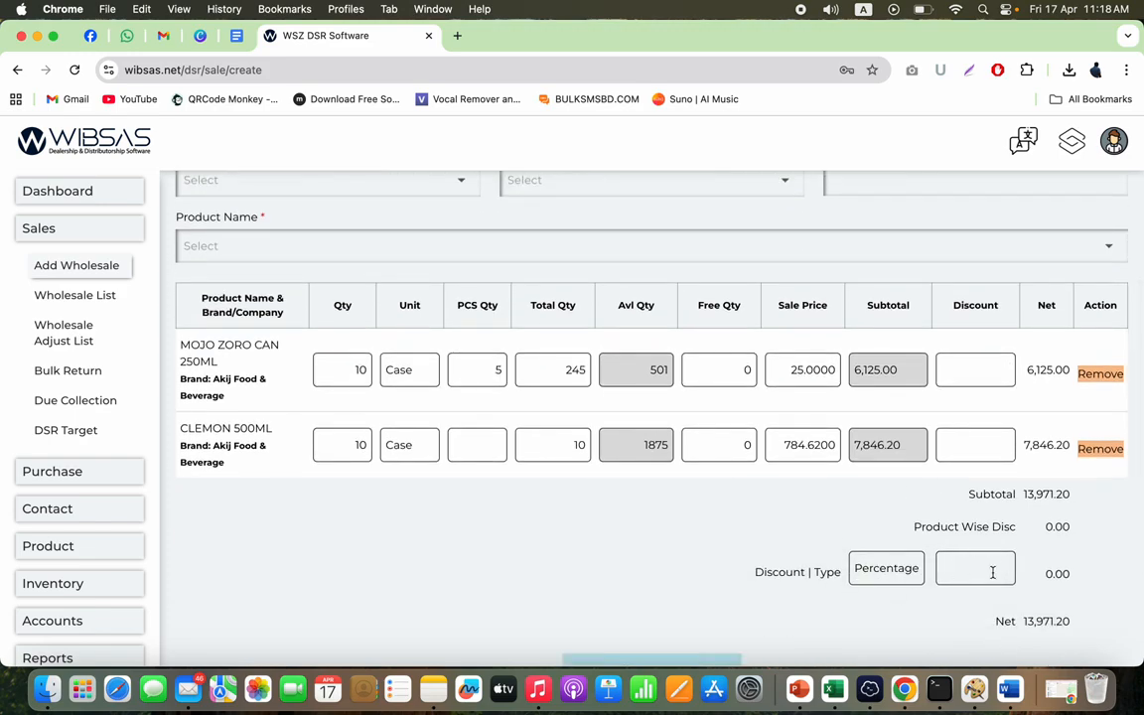
scroll(1003, 617, "down", 2)
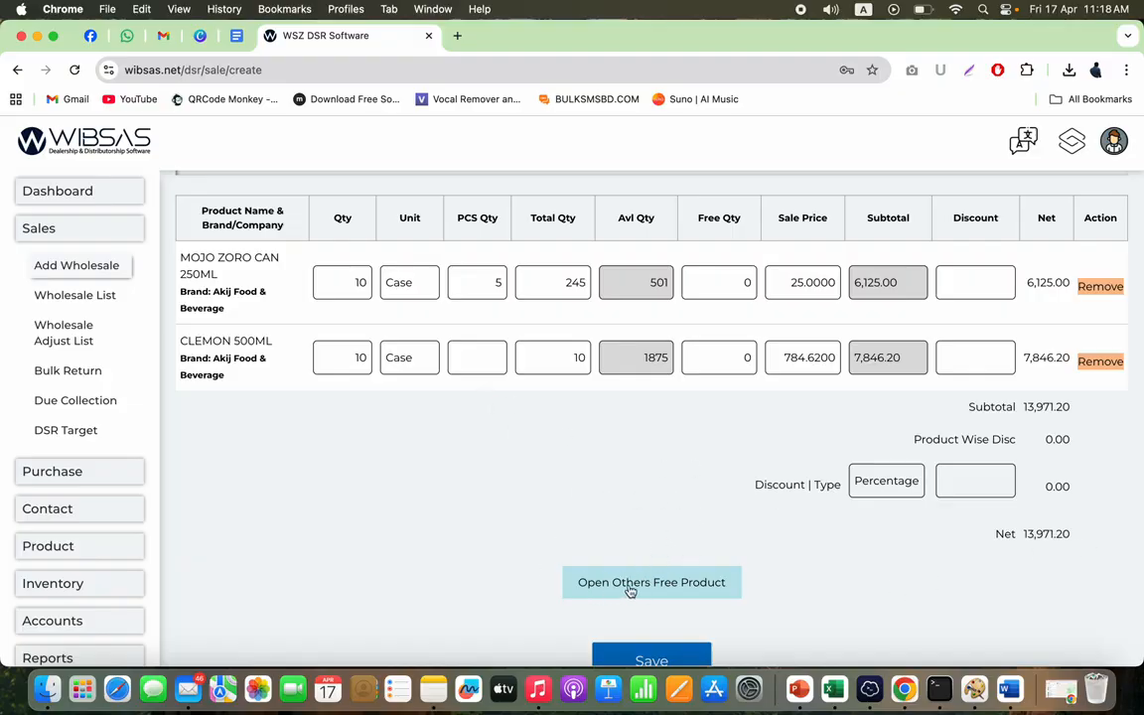
left_click(695, 588)
scroll(695, 590, "down", 4)
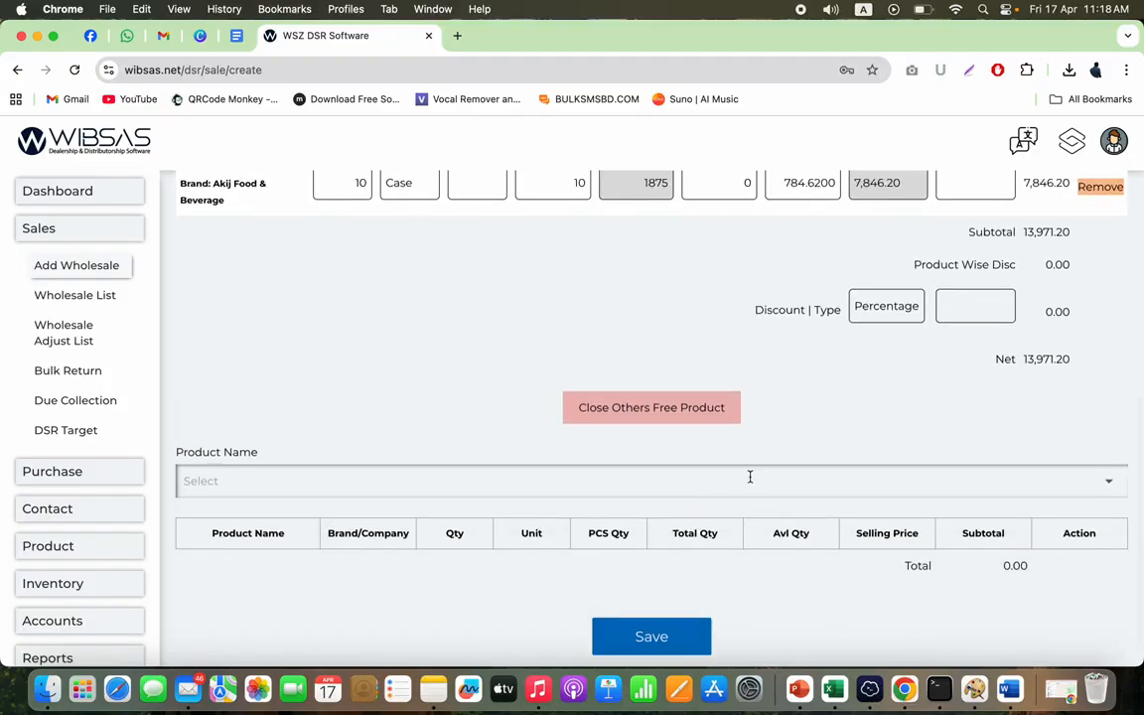
left_click(748, 475)
left_click(806, 432)
left_click(641, 626)
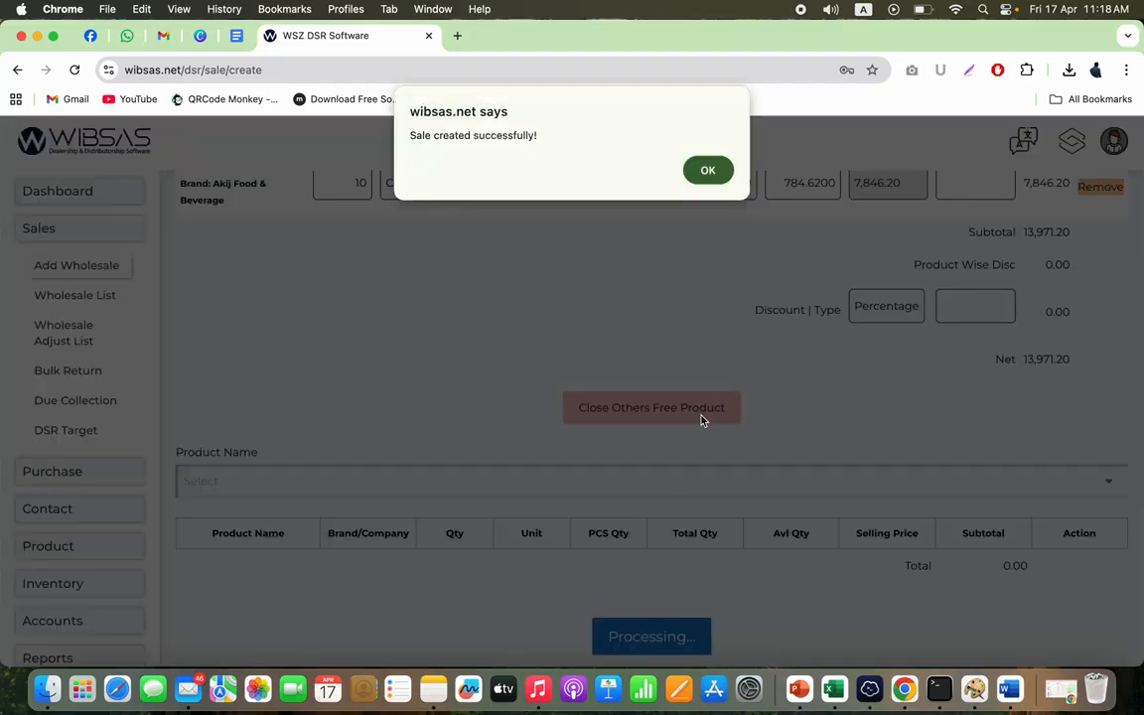
left_click(723, 171)
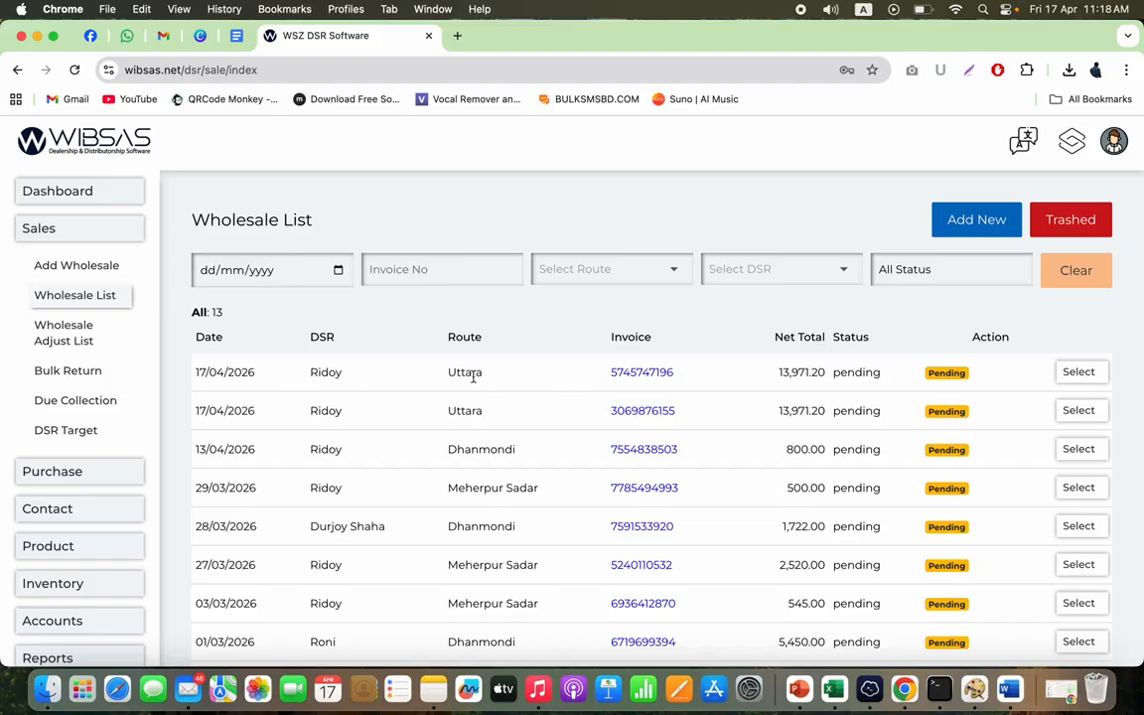
Check the invoice of the newest wholesale and open the adjustment form for that same sale
left_click(642, 375)
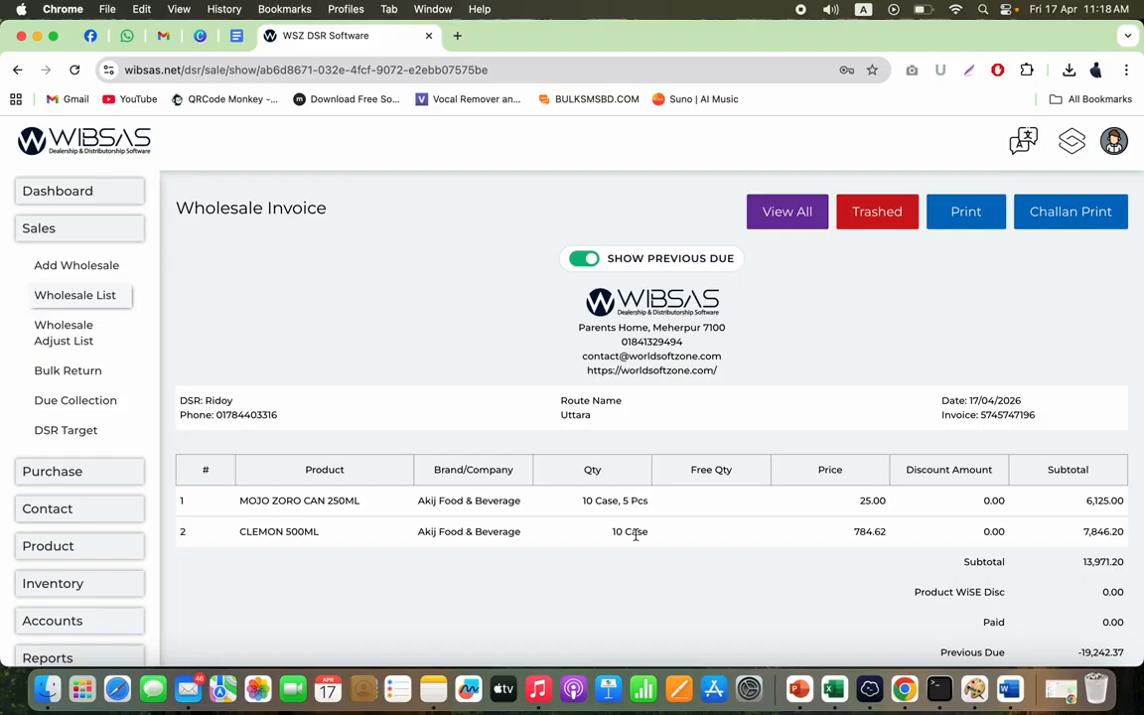
left_click(124, 296)
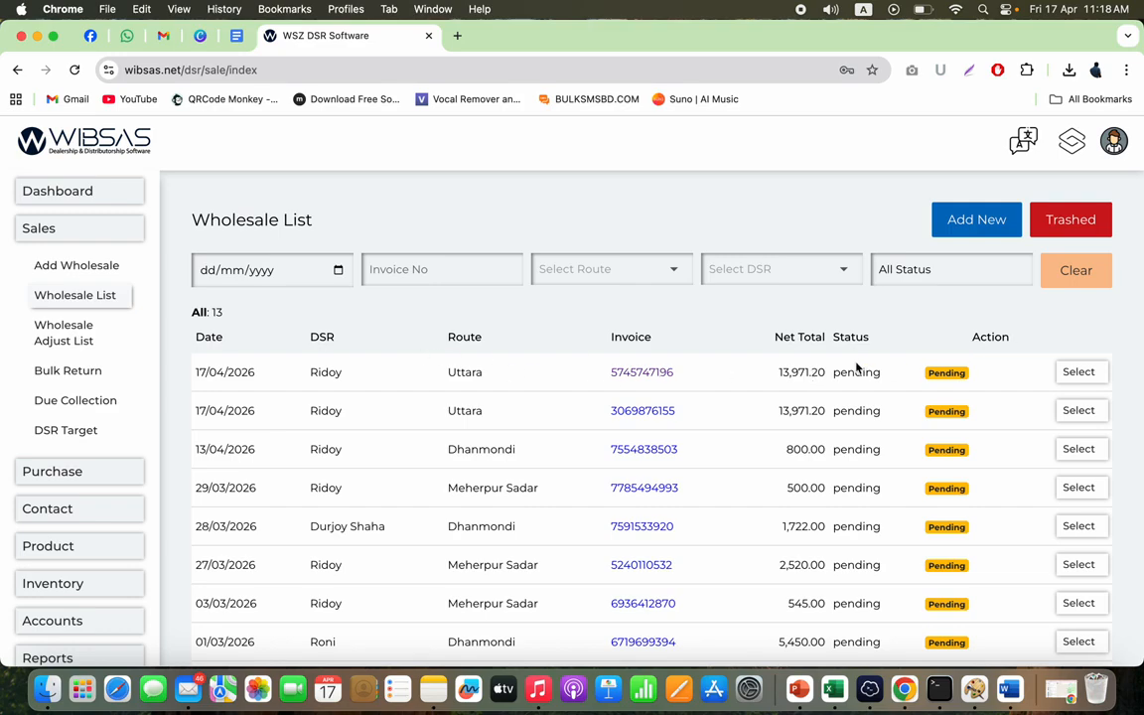
left_click(1087, 373)
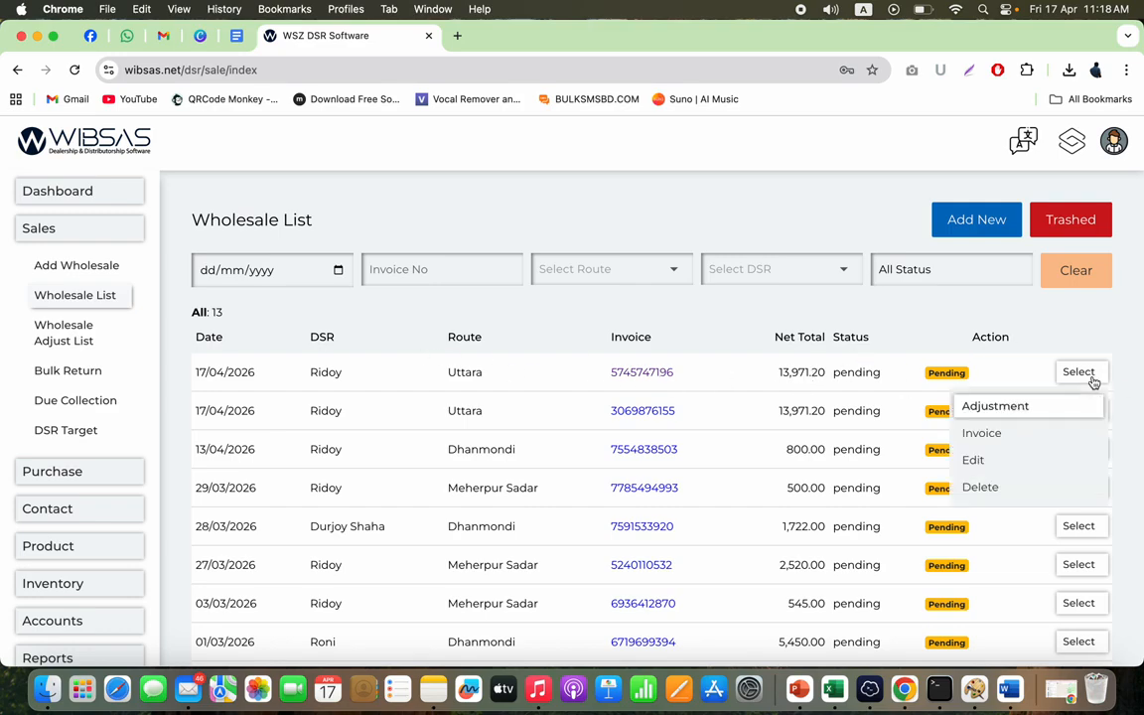
left_click(995, 406)
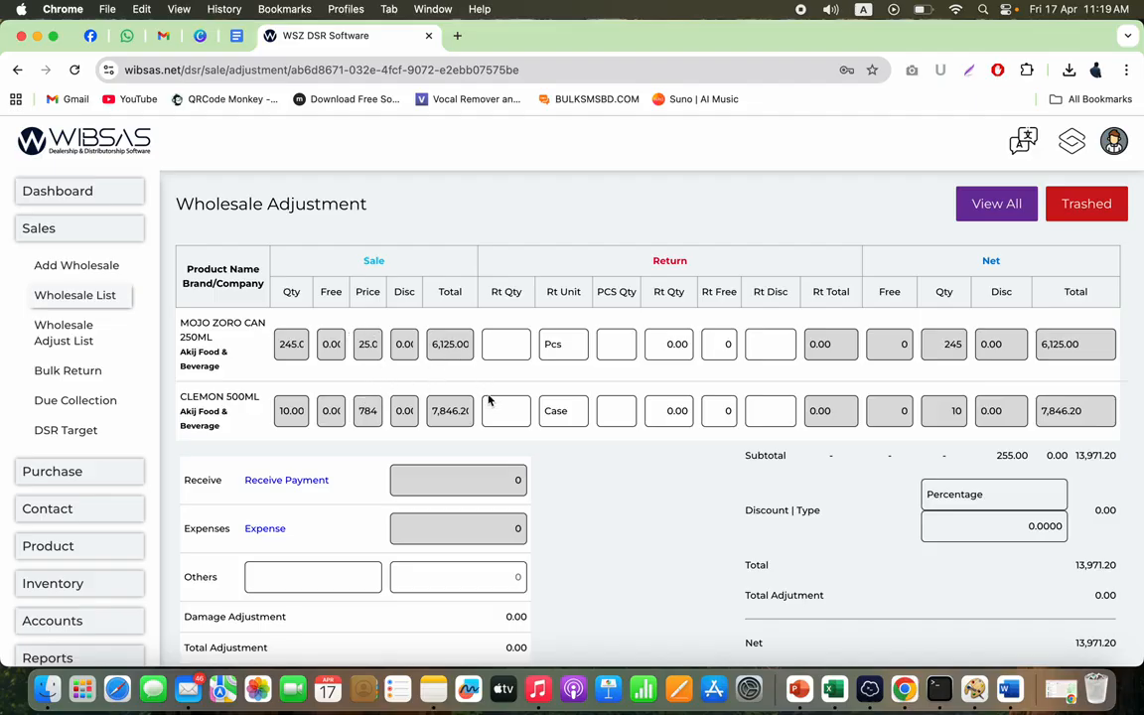
Enter return quantities of 25 pieces for MOJO ZORO CAN 250ML and 3 cases for CLEMON 500ML
left_click(510, 347)
type("25")
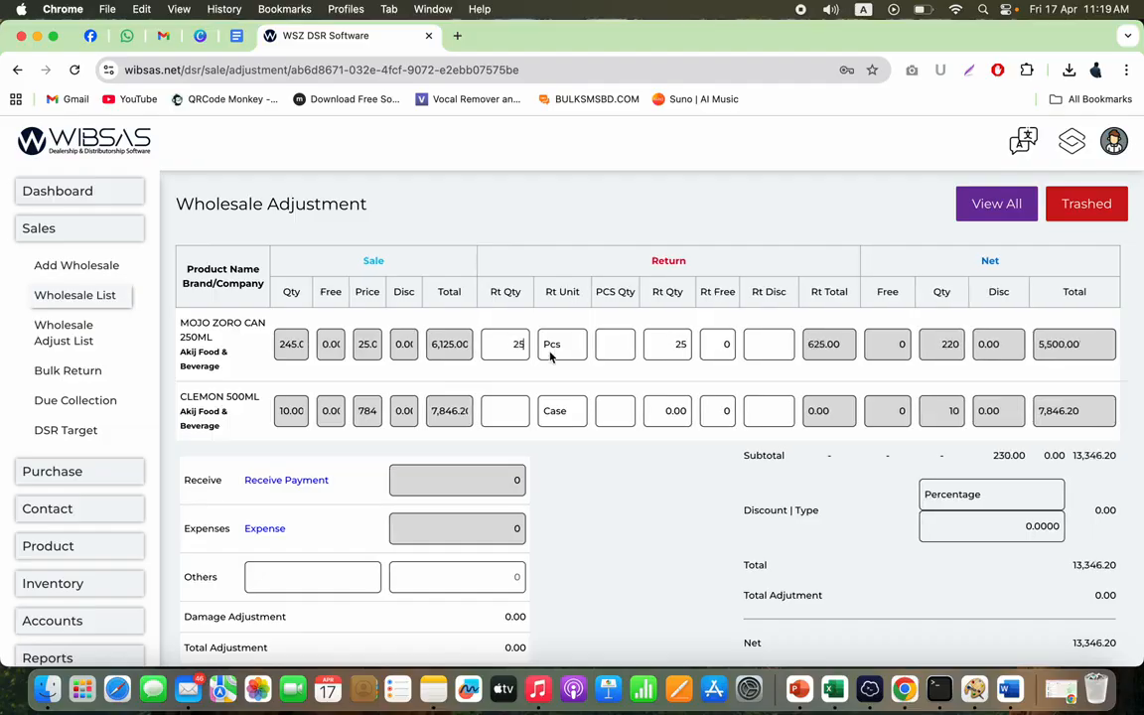
left_click(509, 410)
type("3")
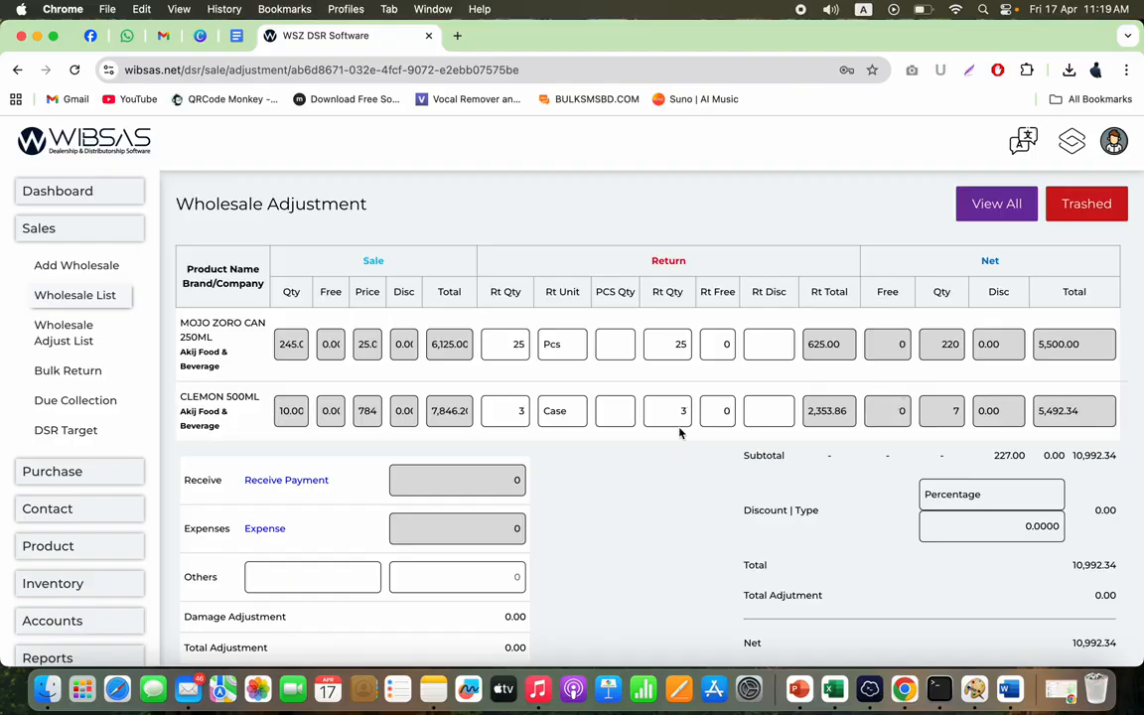
Change the MOJO ZORO CAN 250ML return to 2 cases plus 3 pieces and check the subtotal
double_click(525, 347)
type("2")
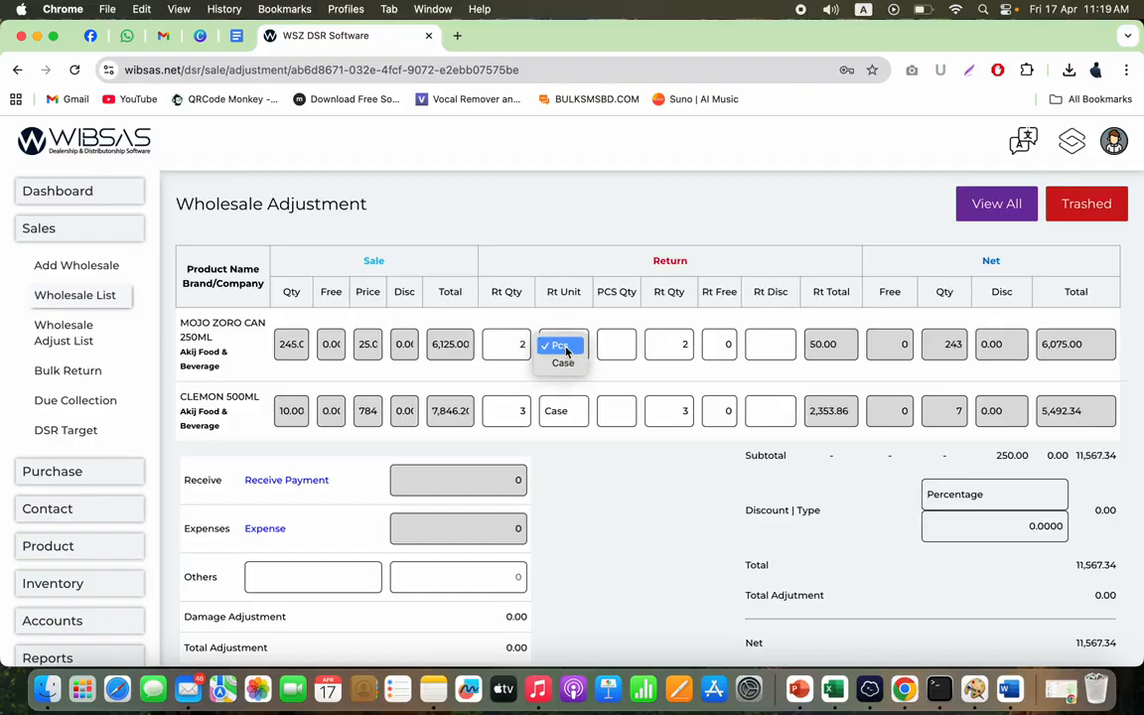
left_click(566, 369)
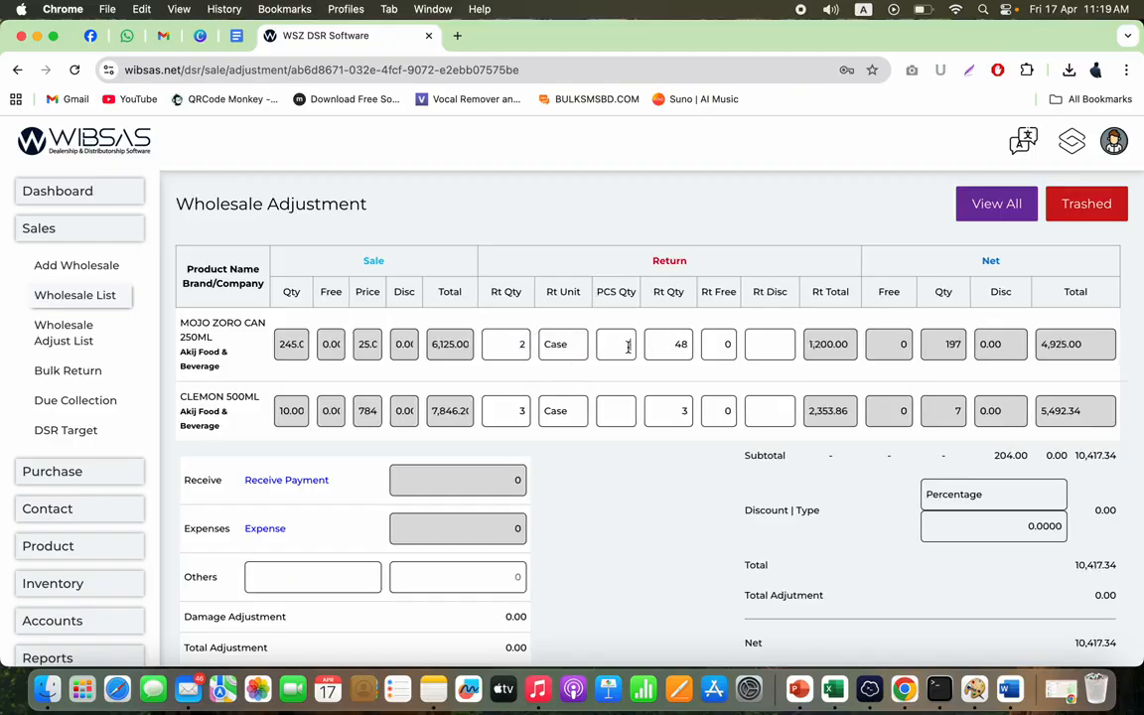
left_click(627, 347)
type("3")
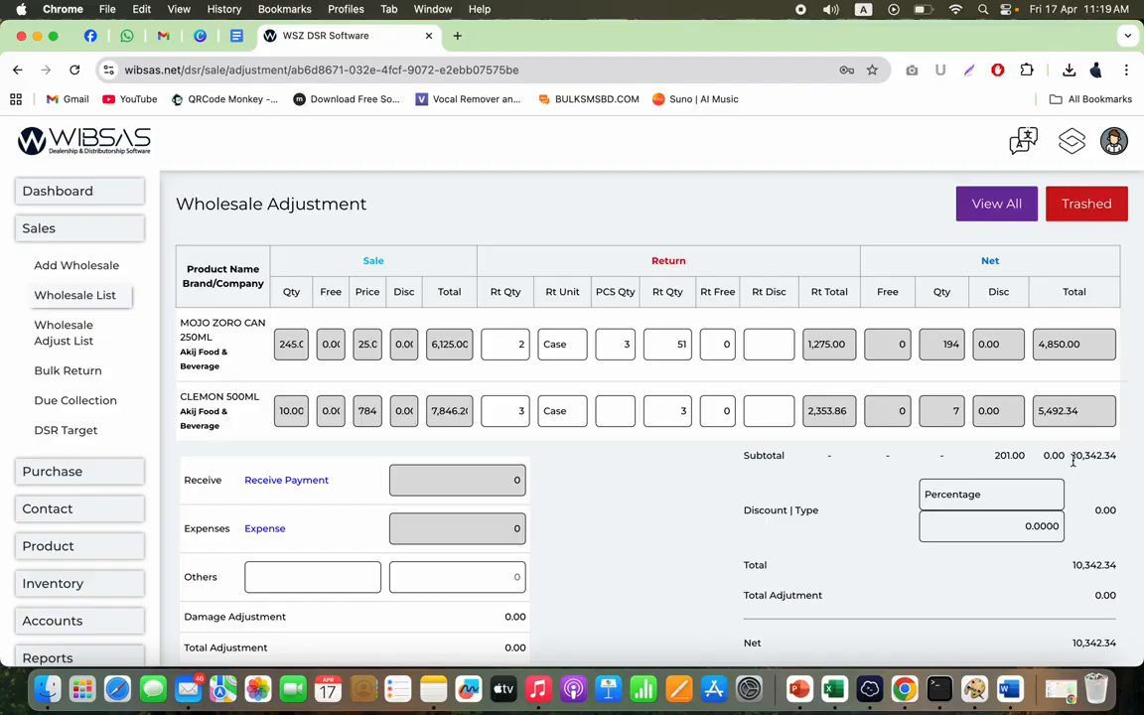
double_click(1003, 459)
double_click(1096, 457)
left_click(865, 484)
Record a received payment of 8000 to the Cash account for this adjustment
left_click(286, 480)
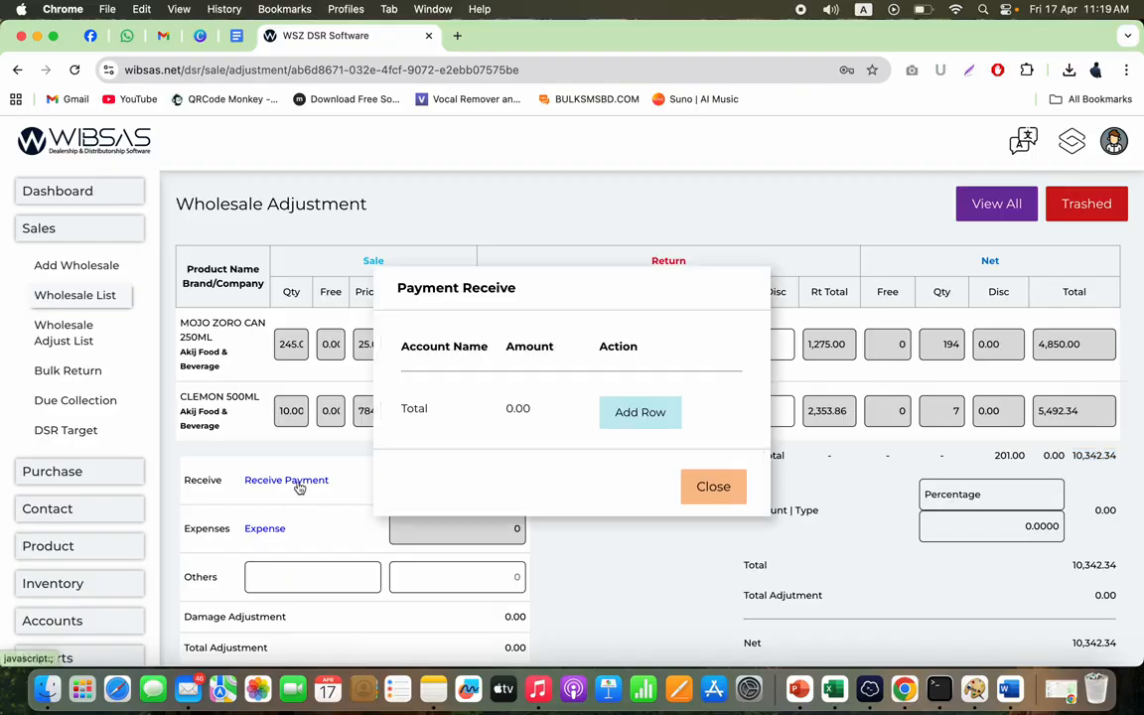
left_click(640, 414)
left_click(445, 362)
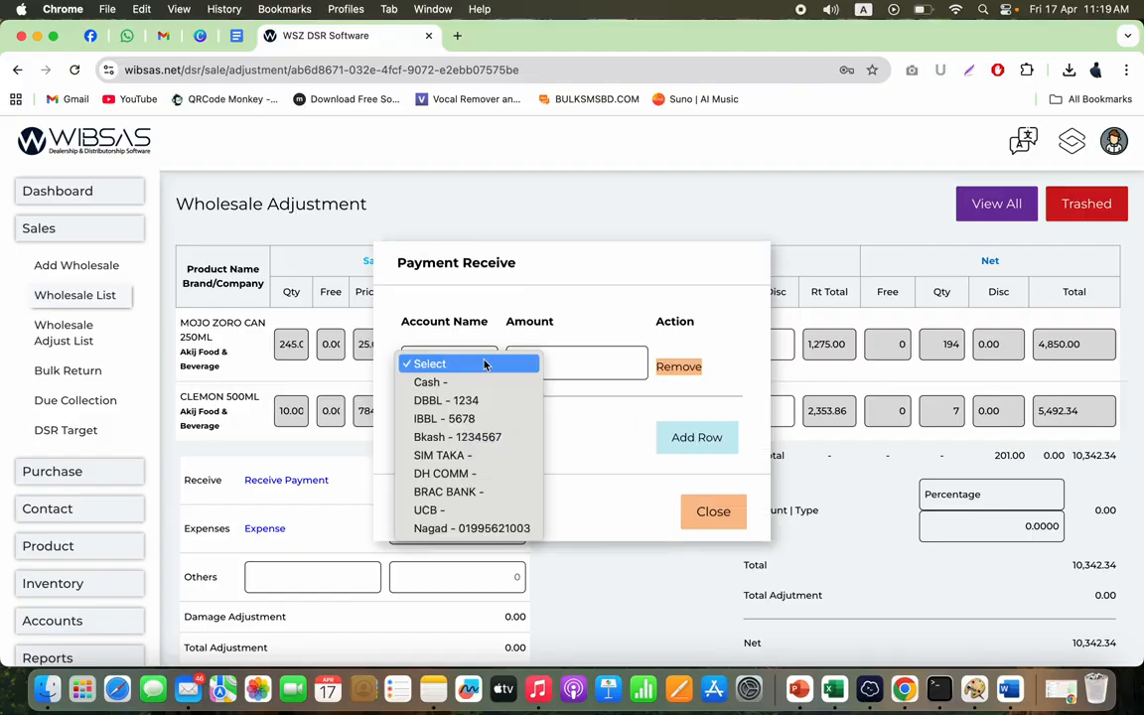
left_click(465, 384)
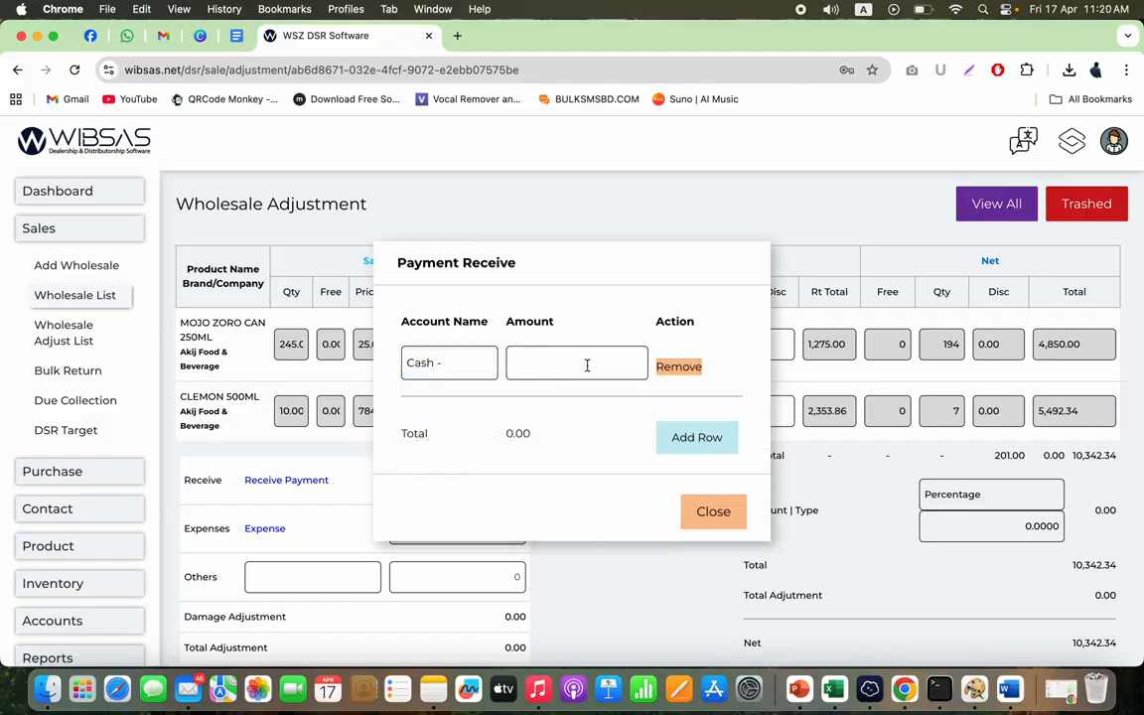
type("8000")
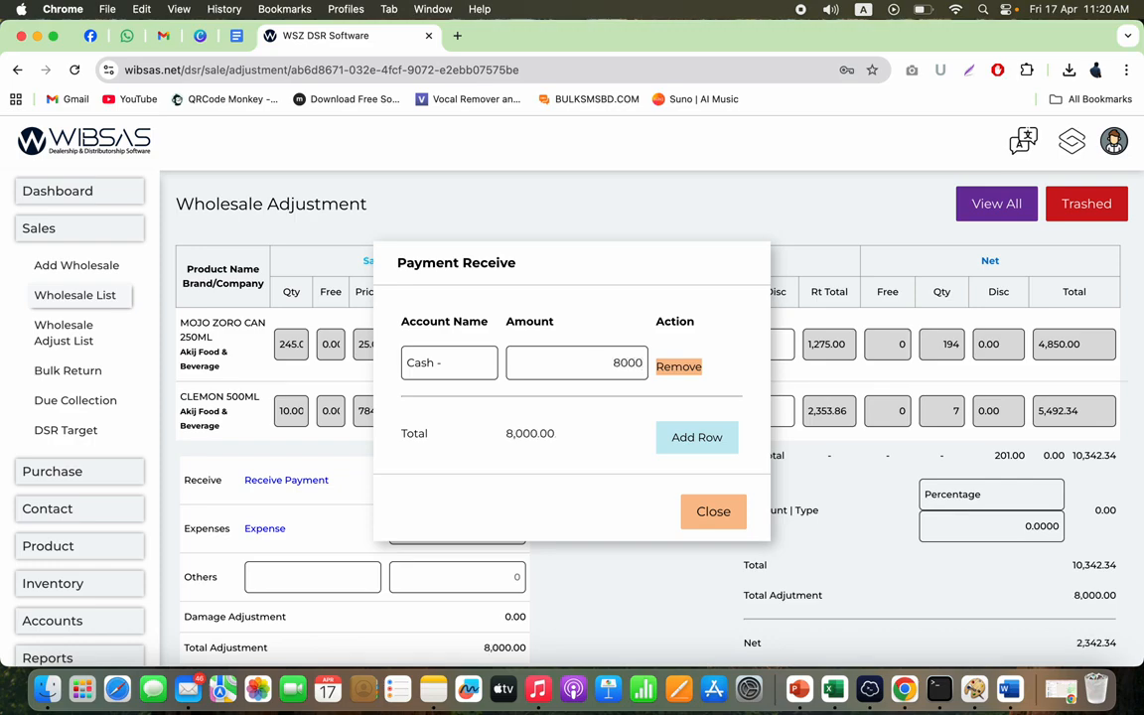
Add a second received payment of 1000 to the Bkash account, close the payment form and check the net amount
left_click(673, 437)
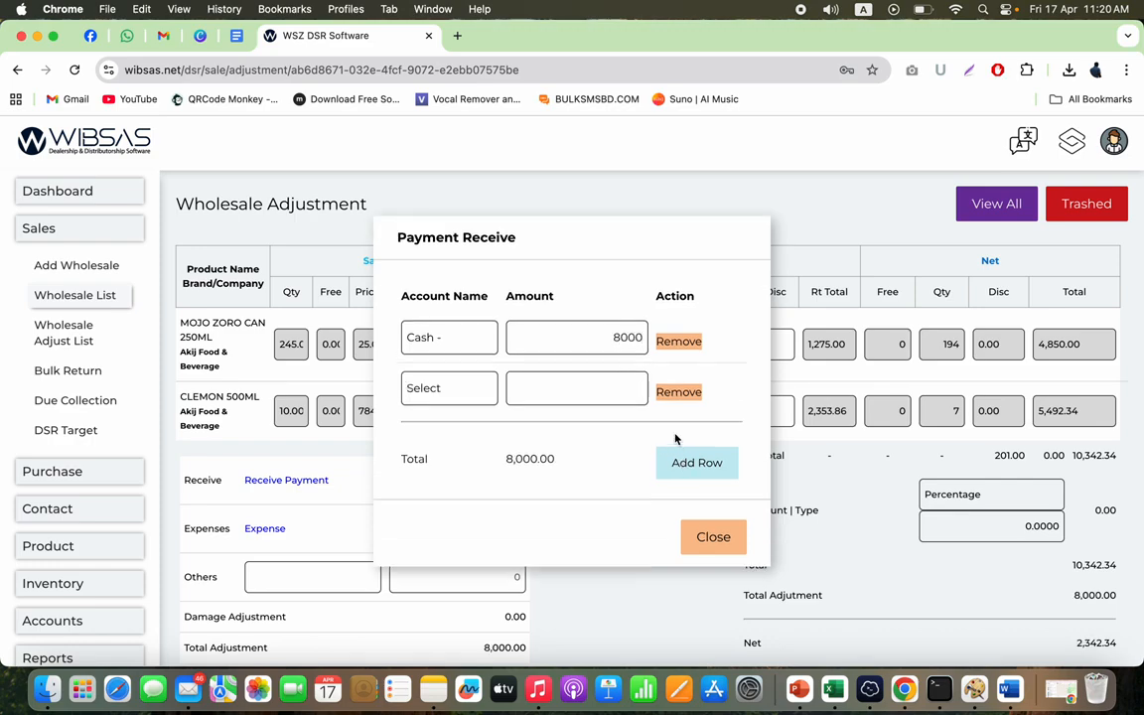
left_click(451, 389)
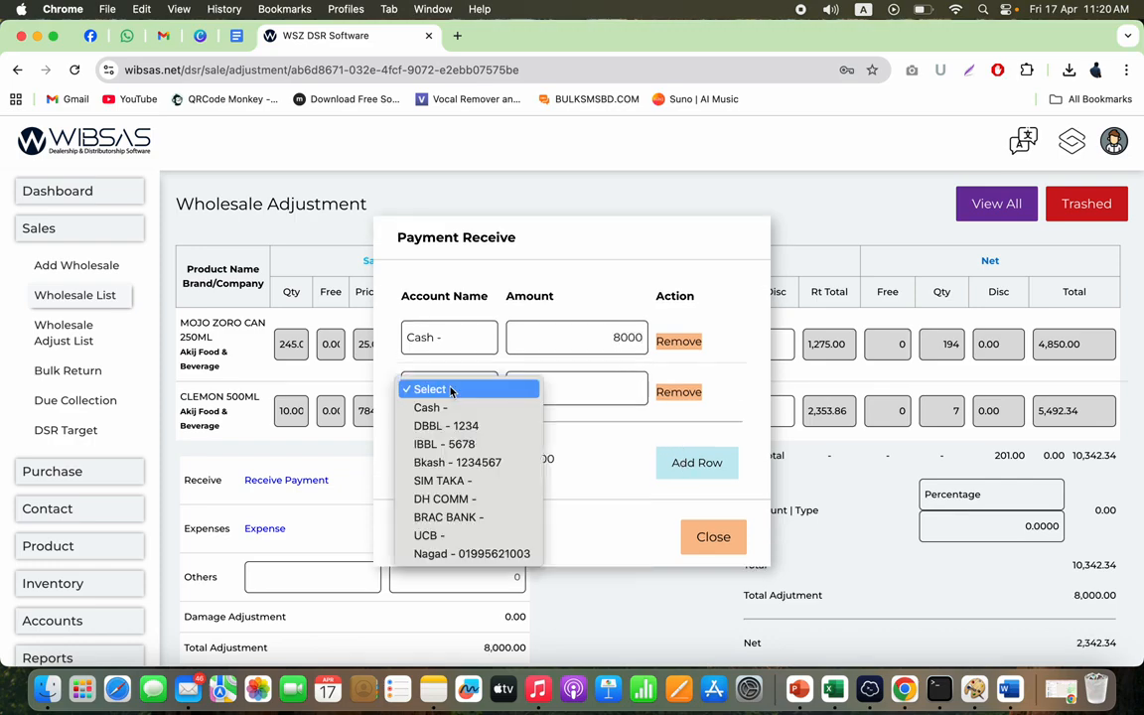
left_click(452, 462)
left_click(629, 390)
type("1000")
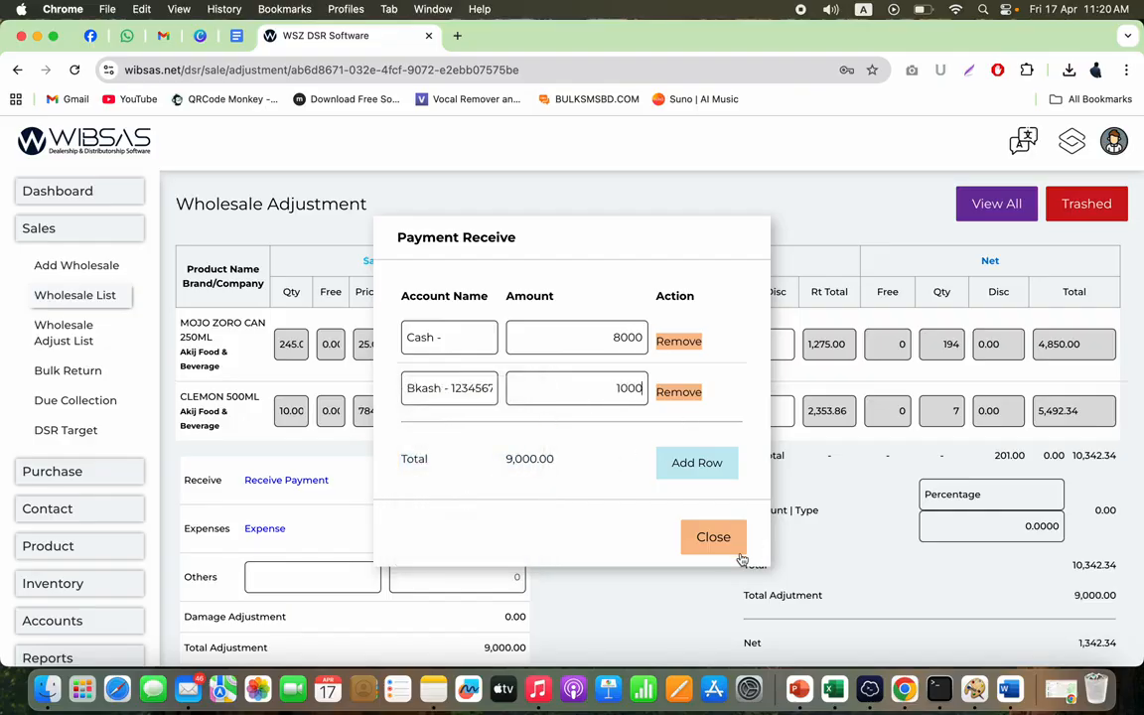
left_click(725, 546)
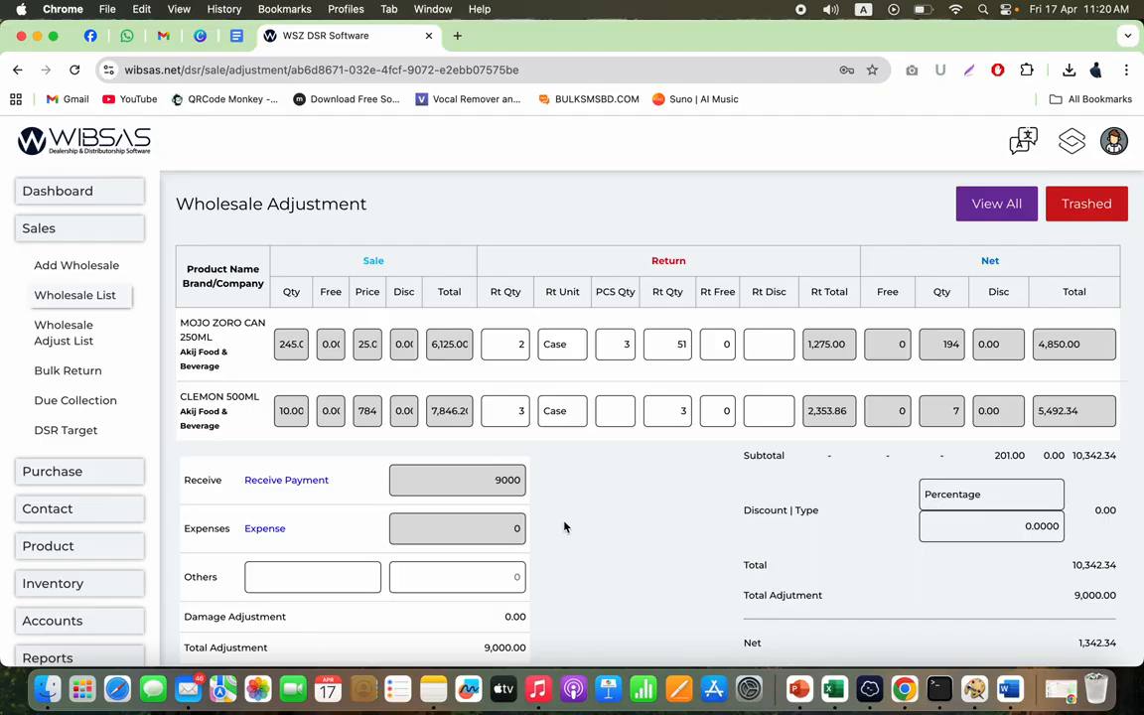
scroll(945, 596, "down", 2)
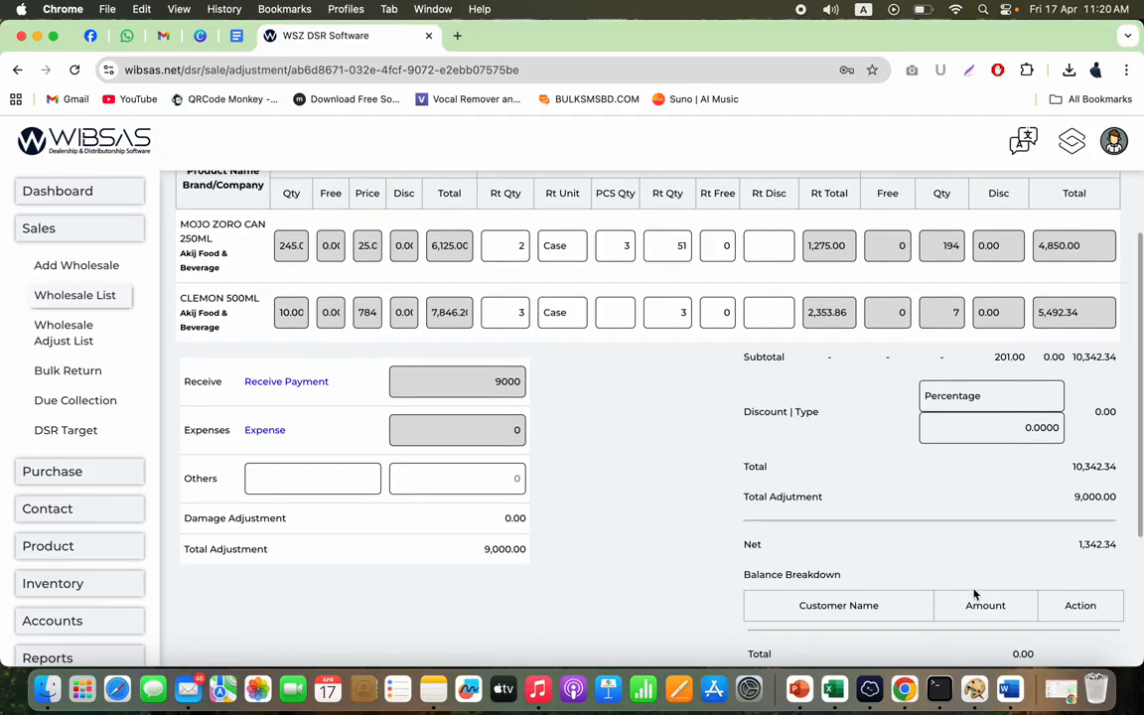
double_click(1086, 545)
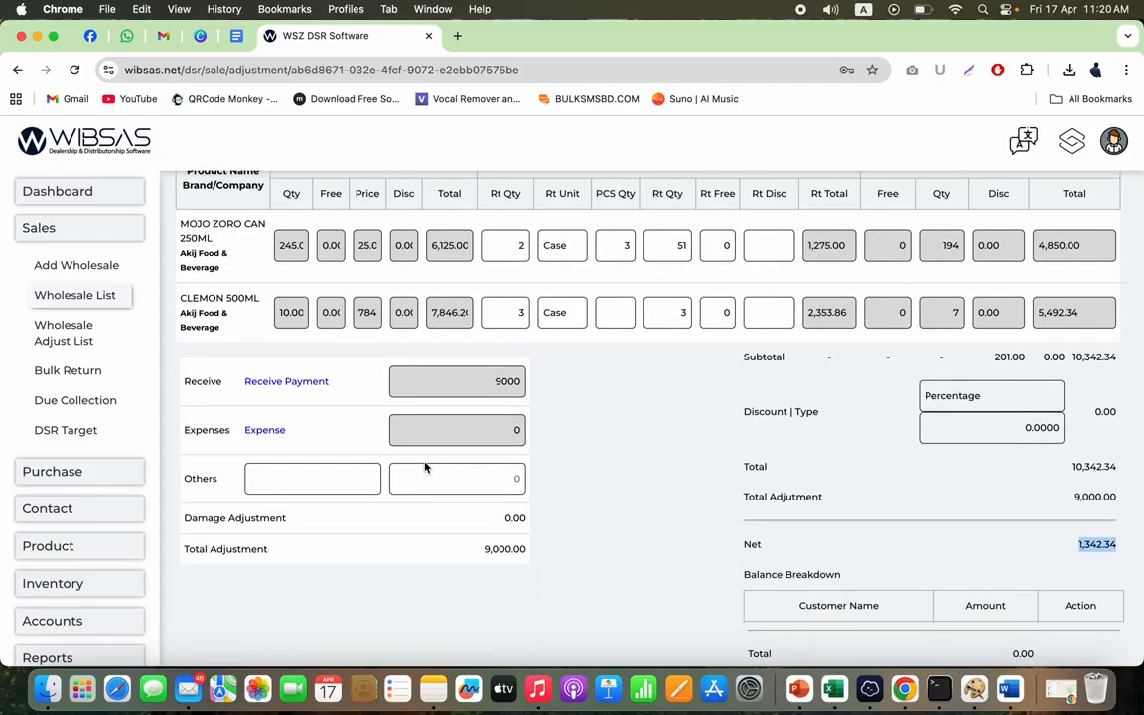
Record an expense of 300 under the Others Expenses head and close the expense form
left_click(270, 435)
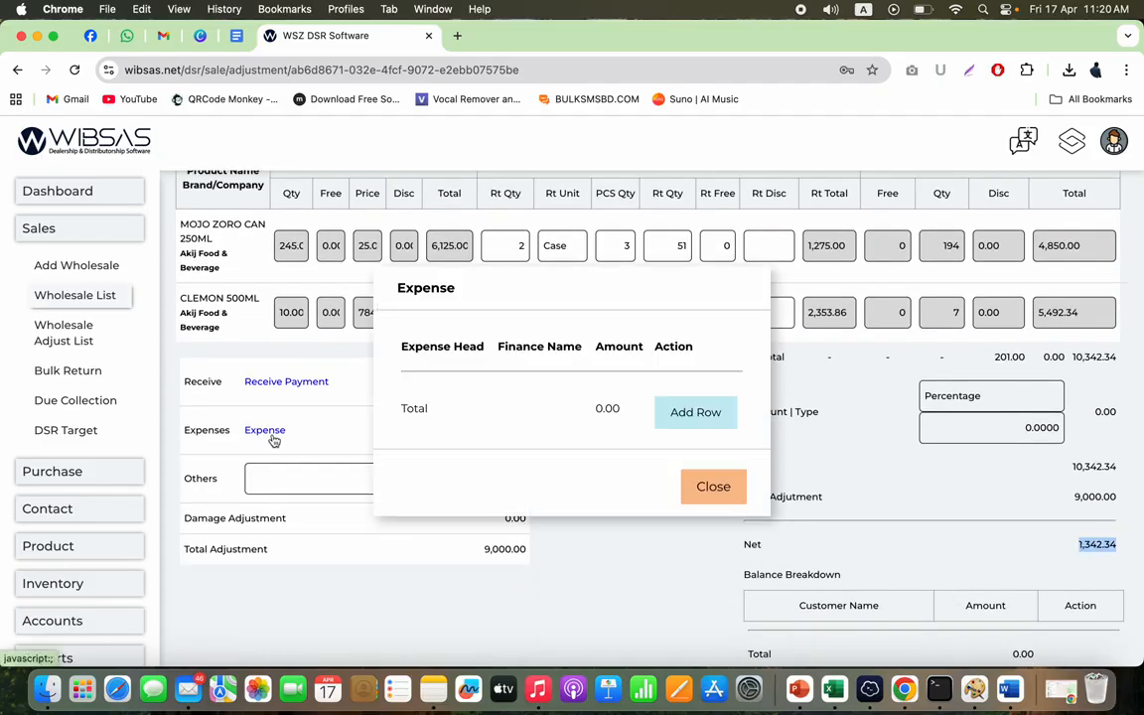
left_click(696, 411)
left_click(474, 375)
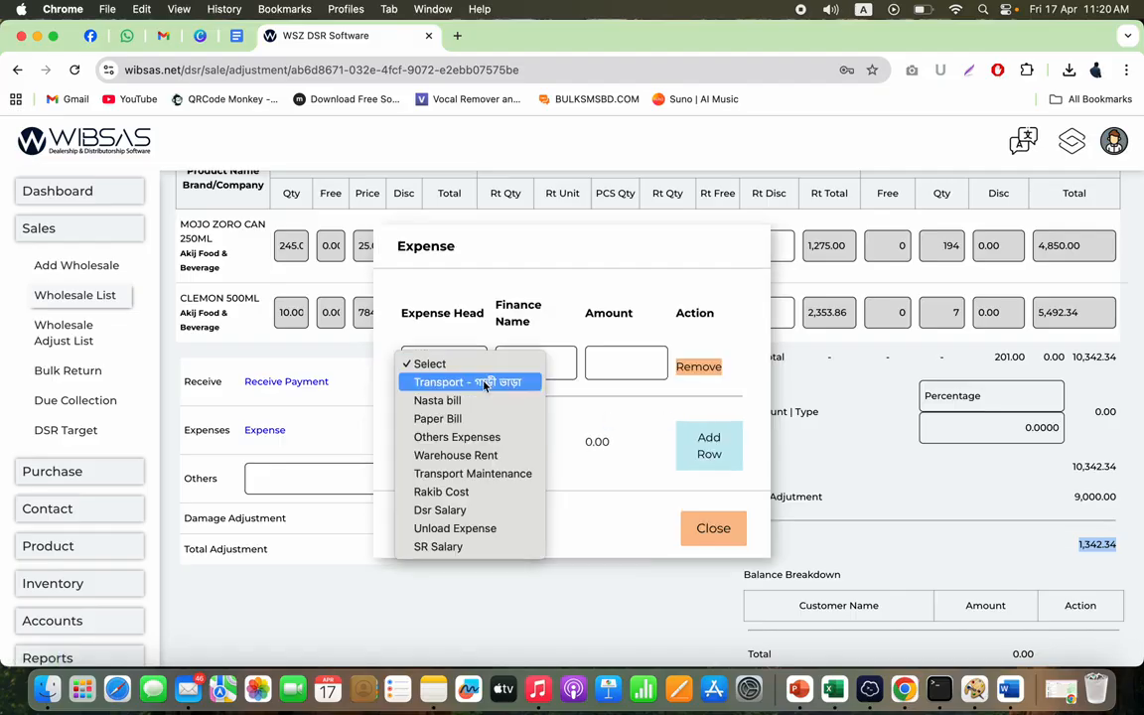
left_click(467, 437)
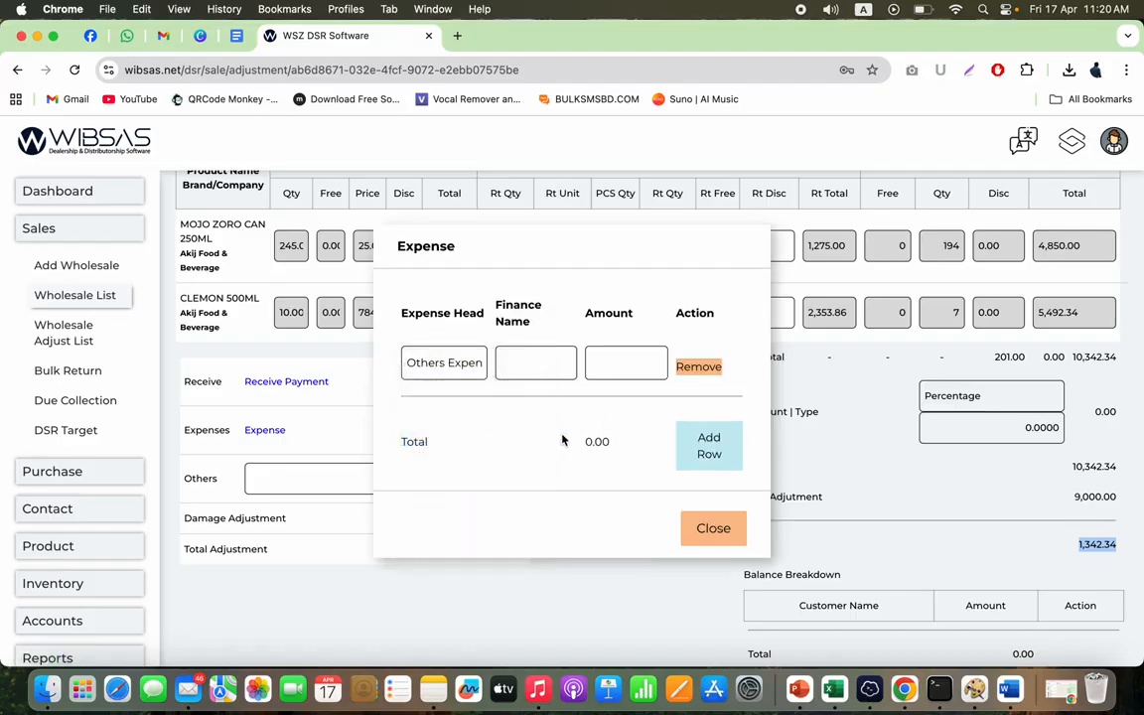
left_click(609, 370)
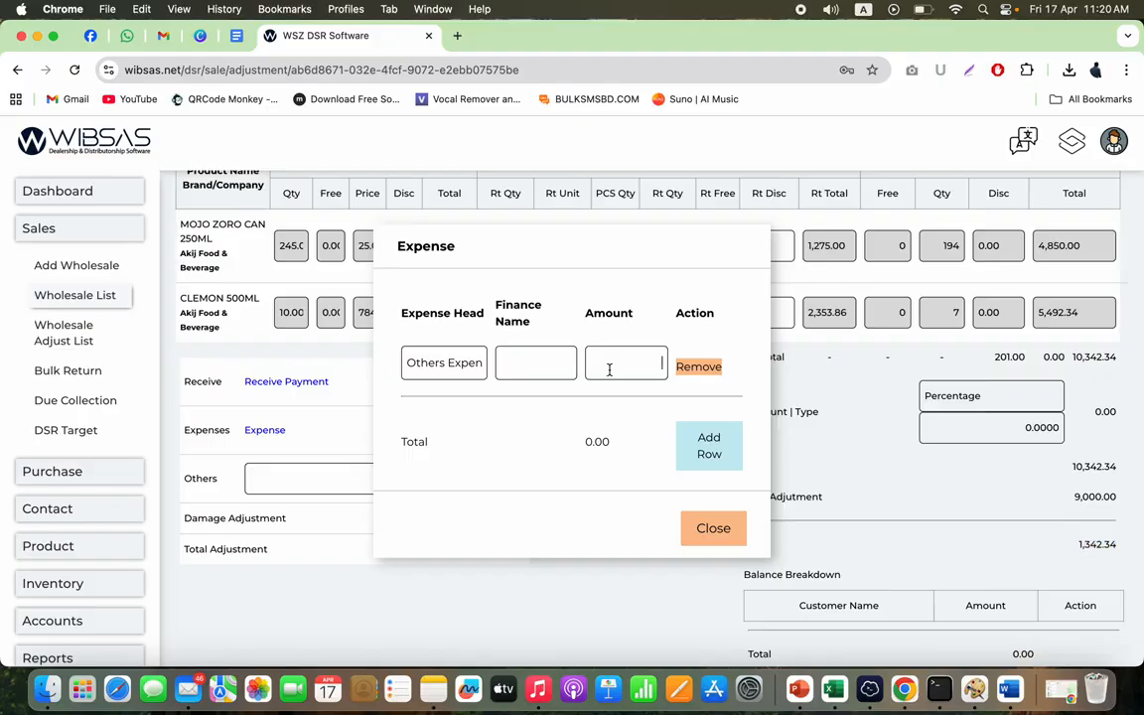
left_click(538, 368)
type("300")
left_click(713, 528)
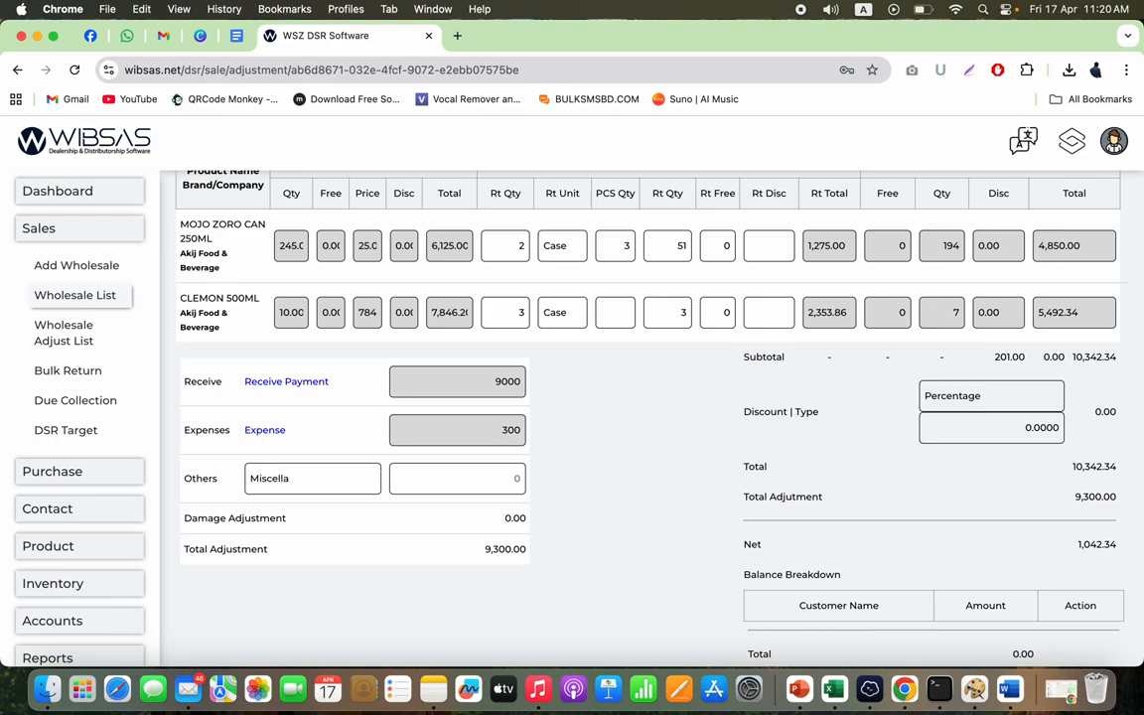
Enter Miscellaneous with an amount of 50 as the other adjustment and check the net amount
type("eou")
type("50")
double_click(1094, 553)
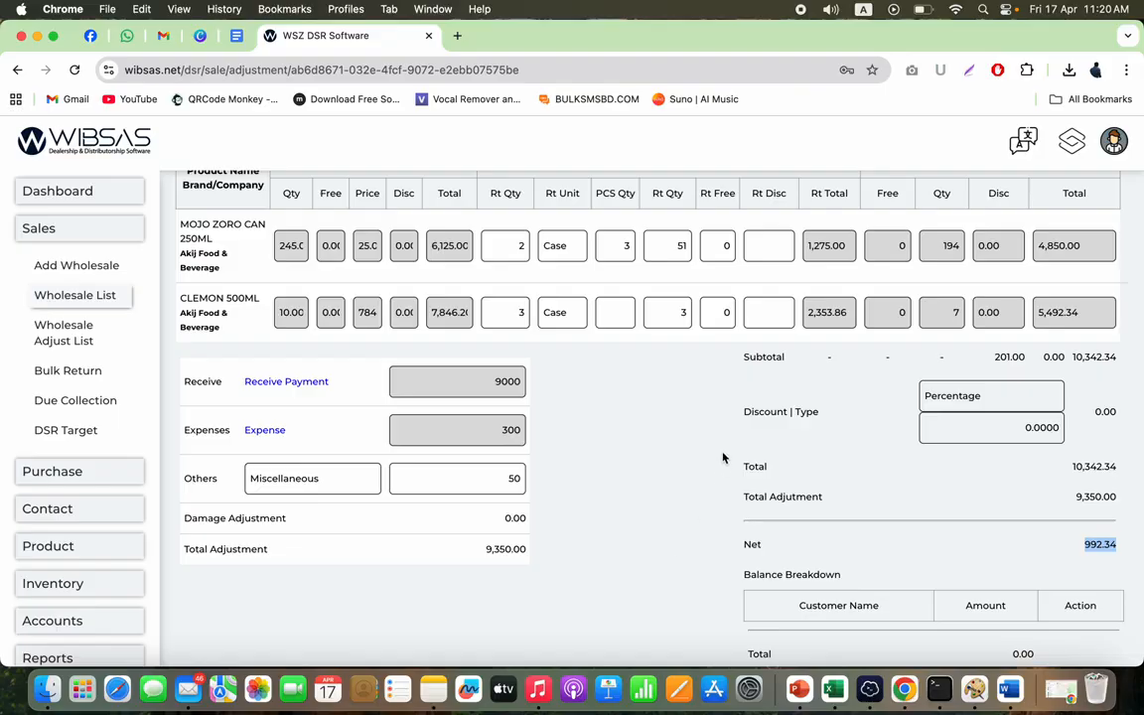
Open the damaged products section and add Mojo 1 Liter with a quantity of 1 PCS
scroll(723, 458, "down", 4)
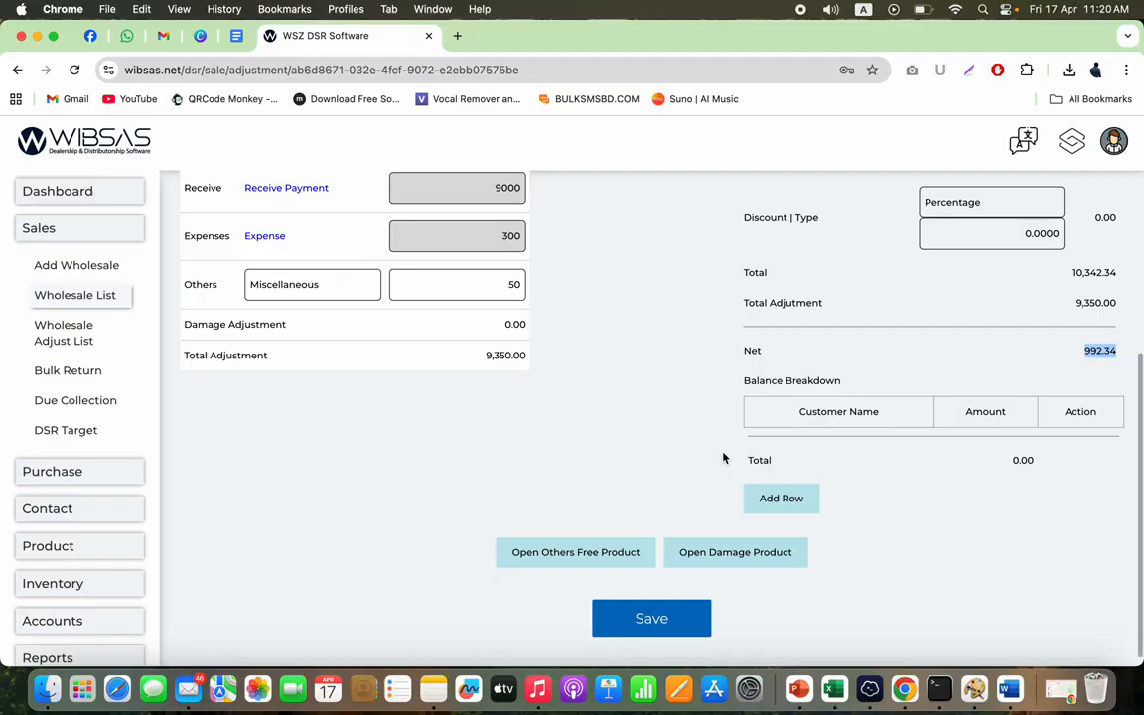
scroll(723, 457, "up", 2)
scroll(694, 564, "down", 2)
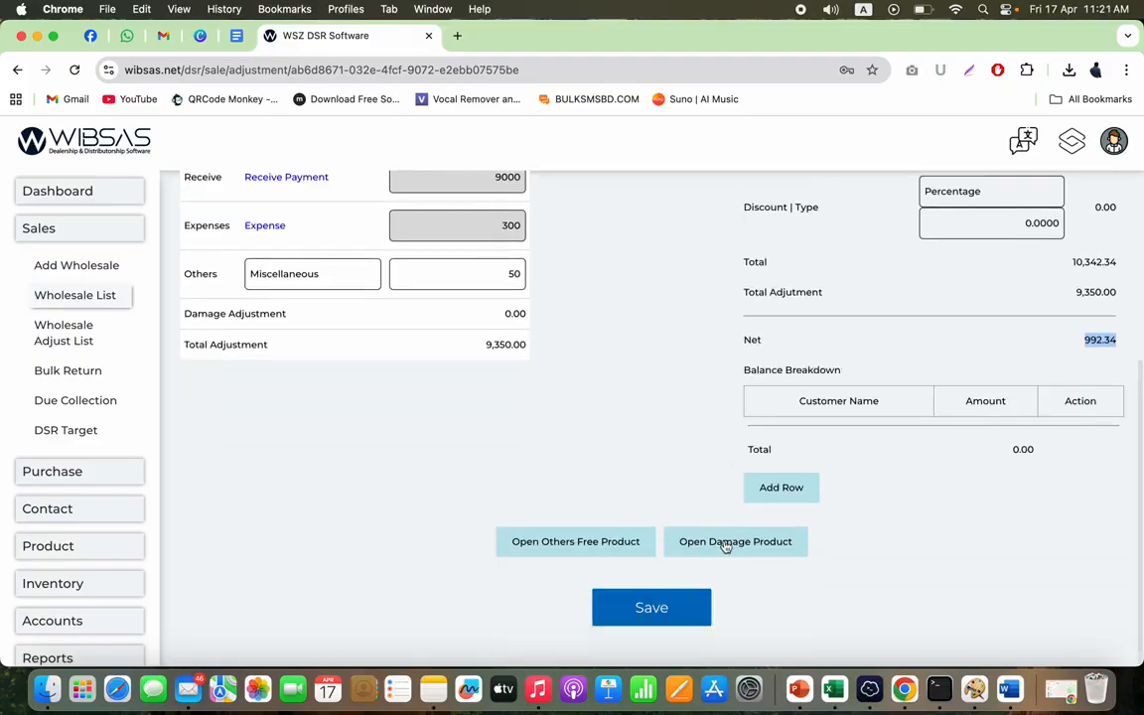
left_click(710, 544)
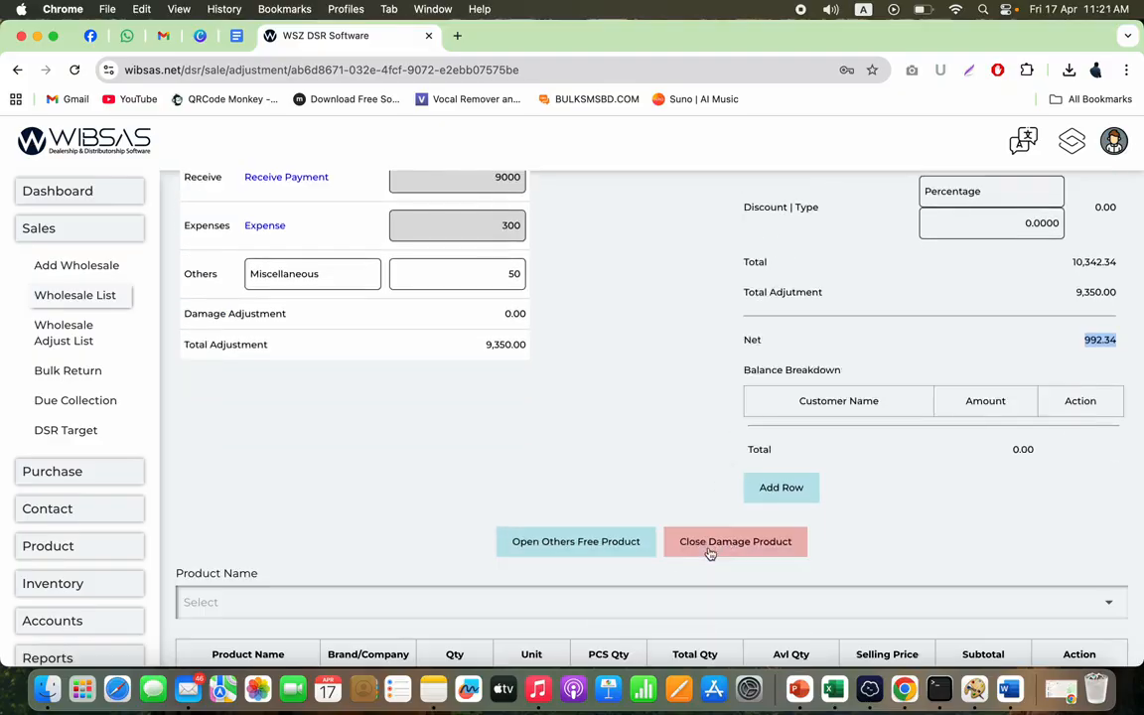
left_click(580, 603)
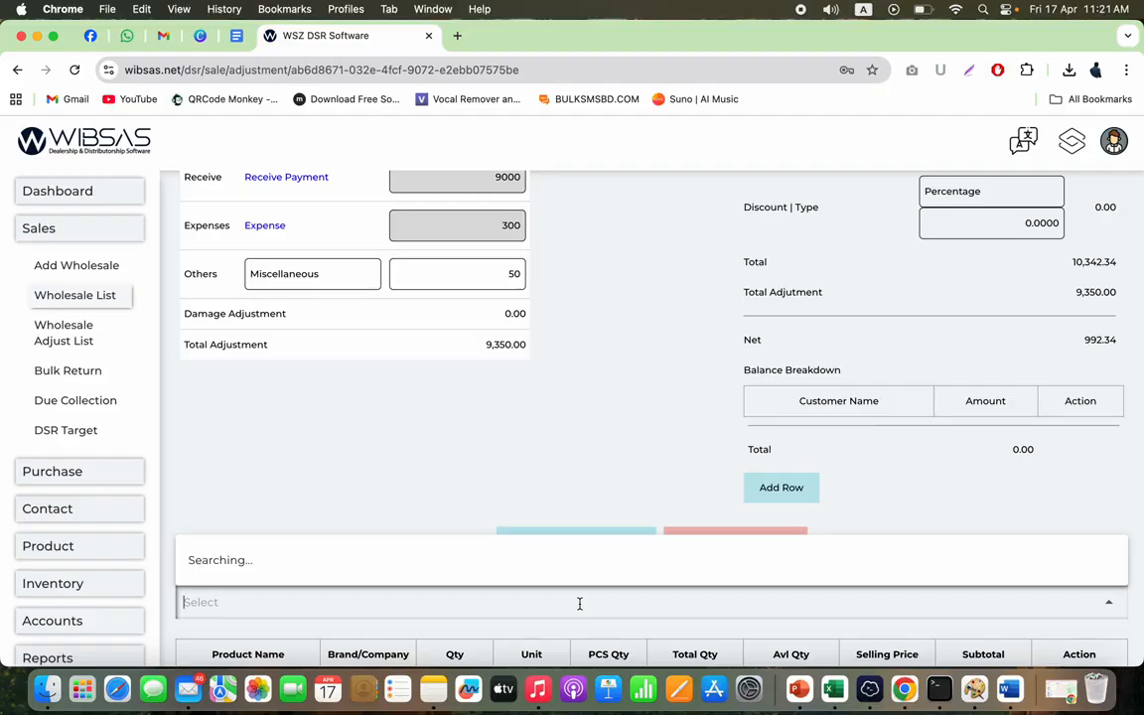
type("mo")
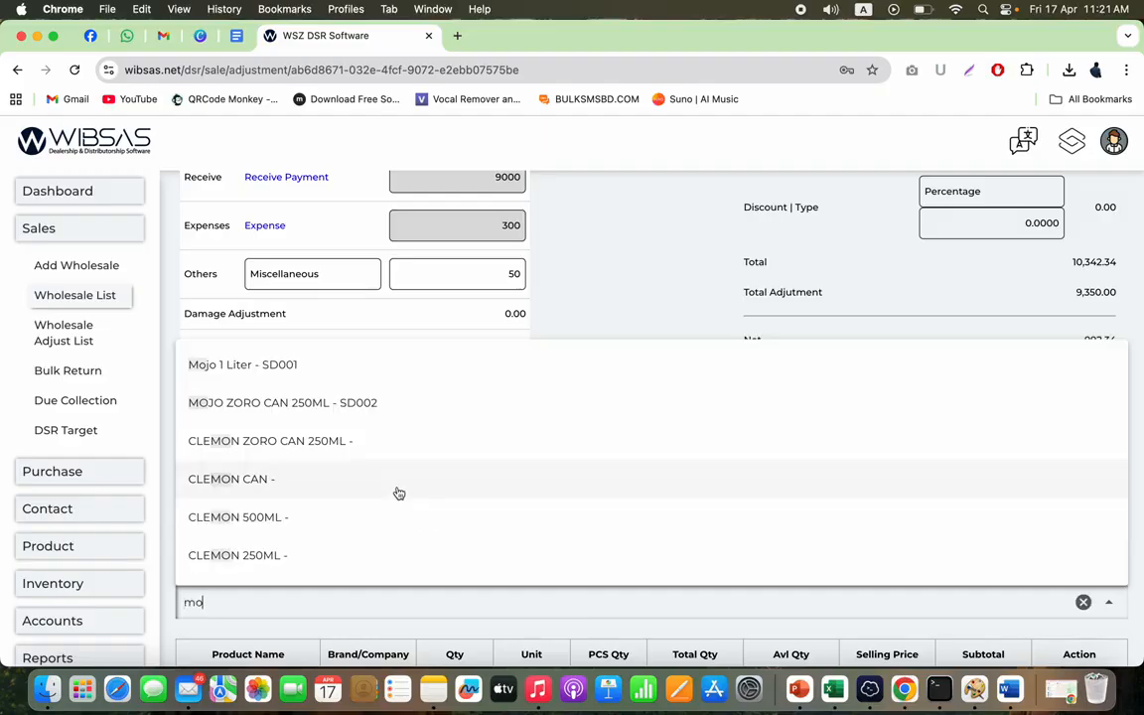
left_click(330, 370)
scroll(508, 510, "down", 1)
scroll(509, 511, "down", 2)
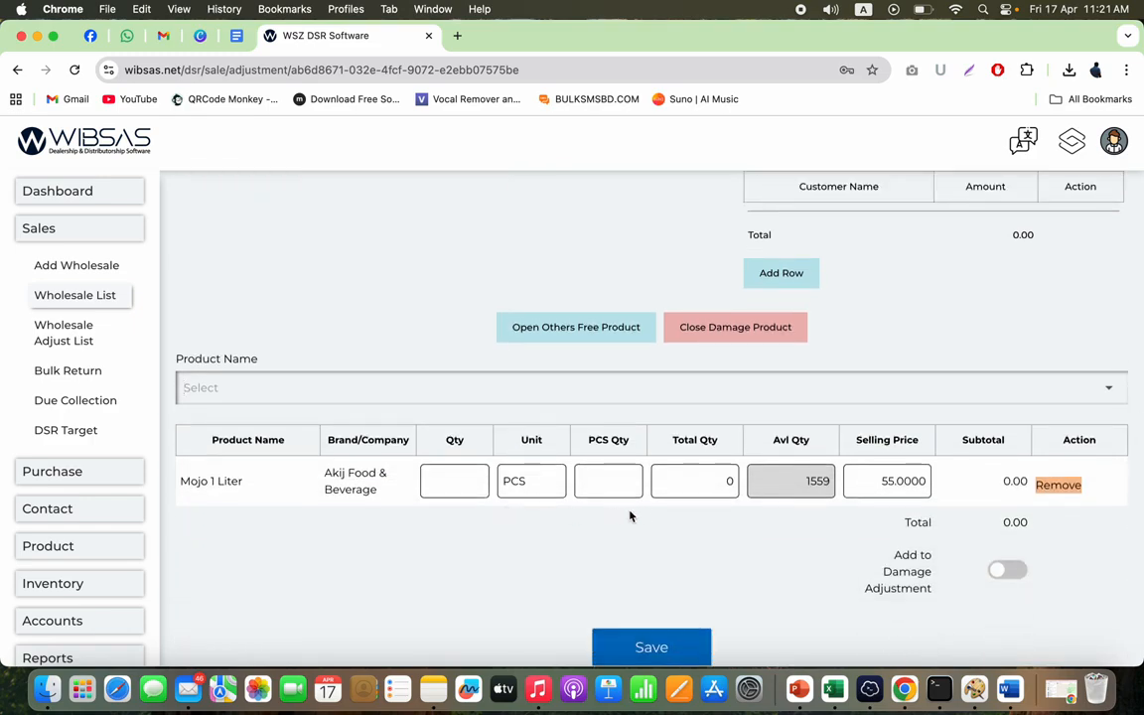
type("1")
Turn on adding the damaged product's total to the damage adjustment and check the adjustment totals
scroll(813, 557, "up", 2)
scroll(944, 422, "up", 6)
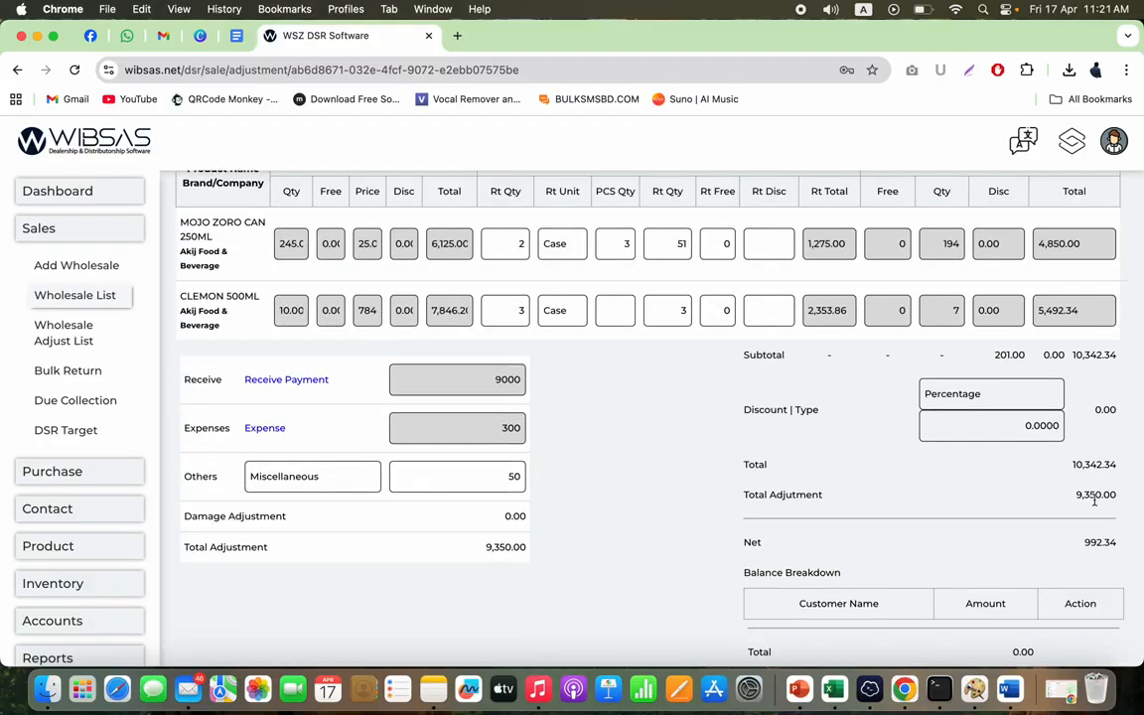
scroll(1006, 550, "down", 5)
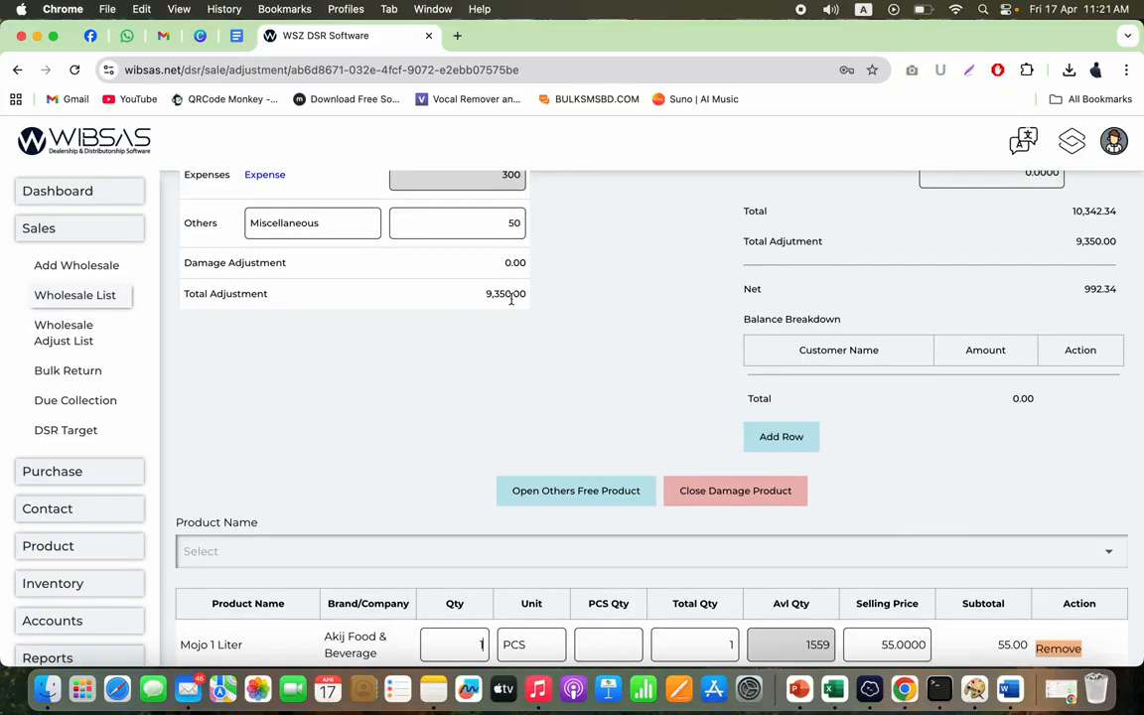
scroll(983, 538, "down", 2)
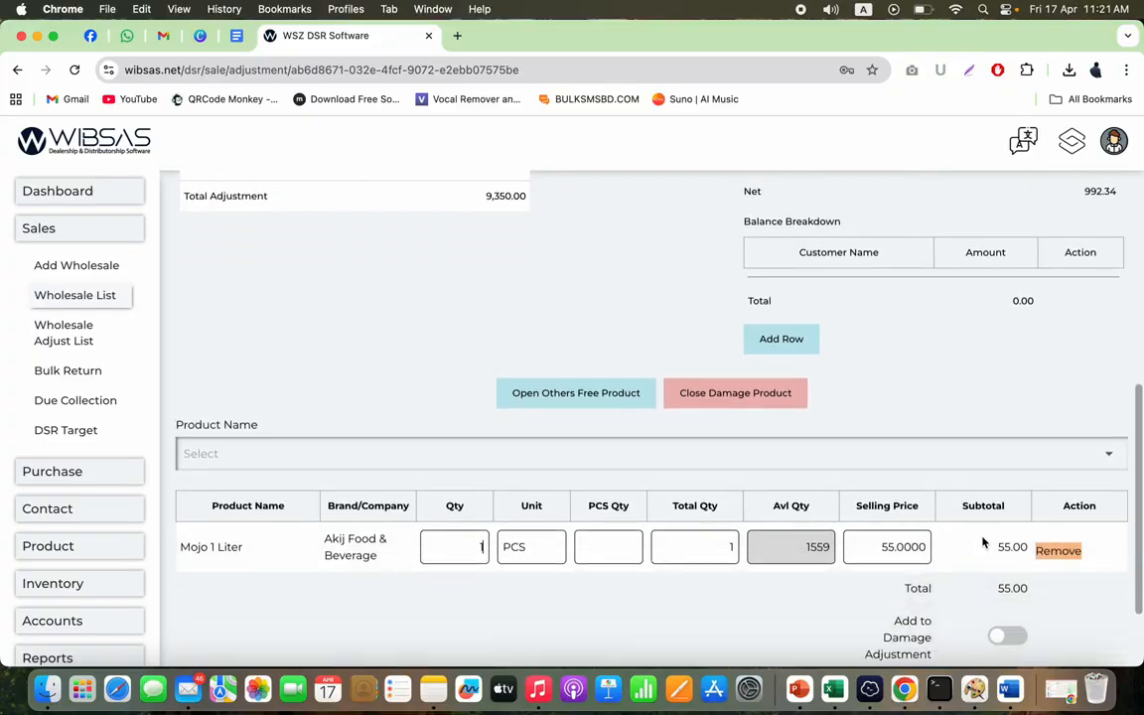
left_click(1012, 638)
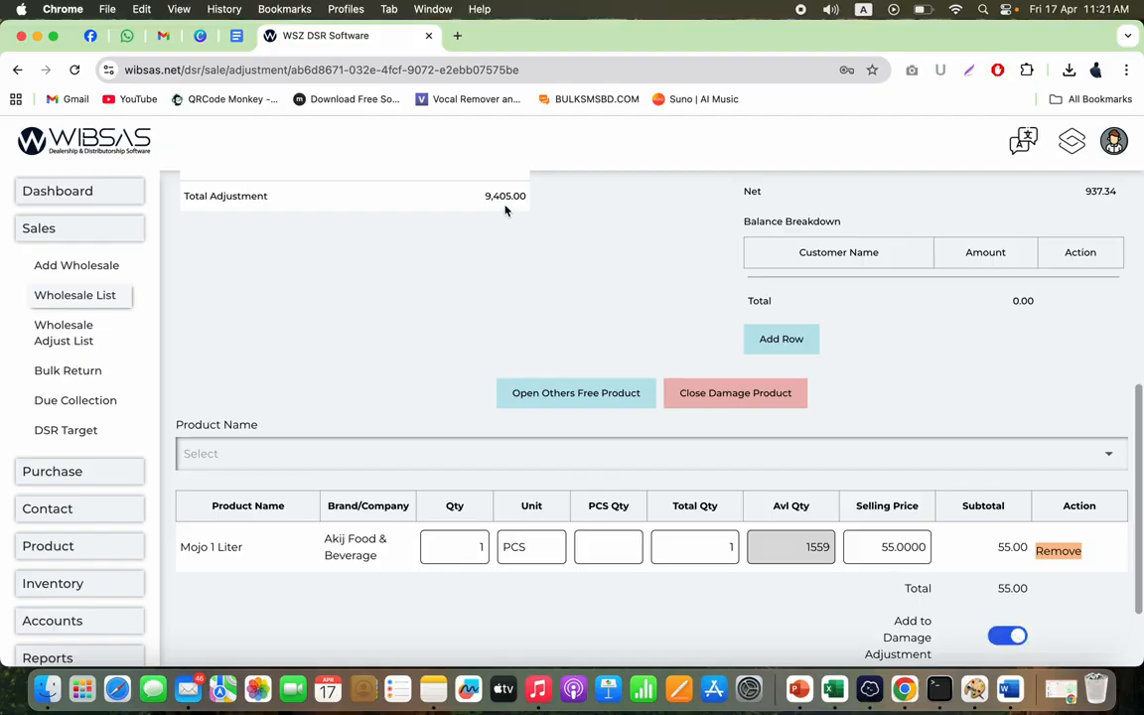
scroll(1018, 298, "up", 2)
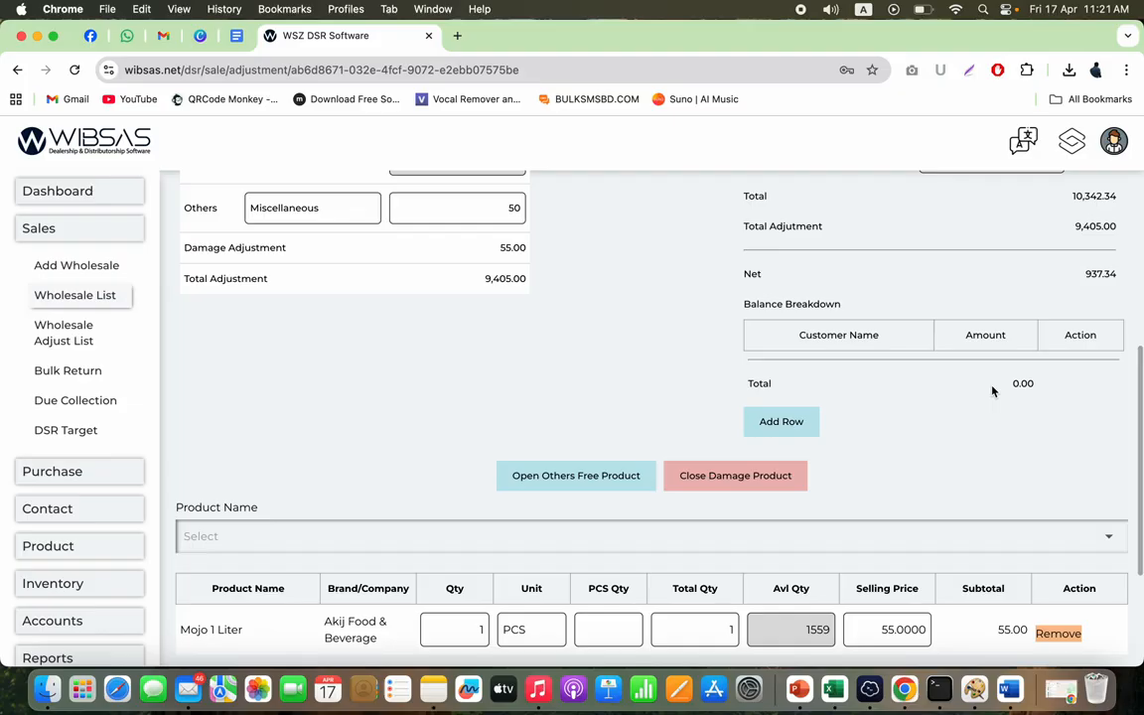
Add Nafiz Store to the balance breakdown with an amount of 200
scroll(993, 390, "down", 5)
scroll(1003, 303, "up", 9)
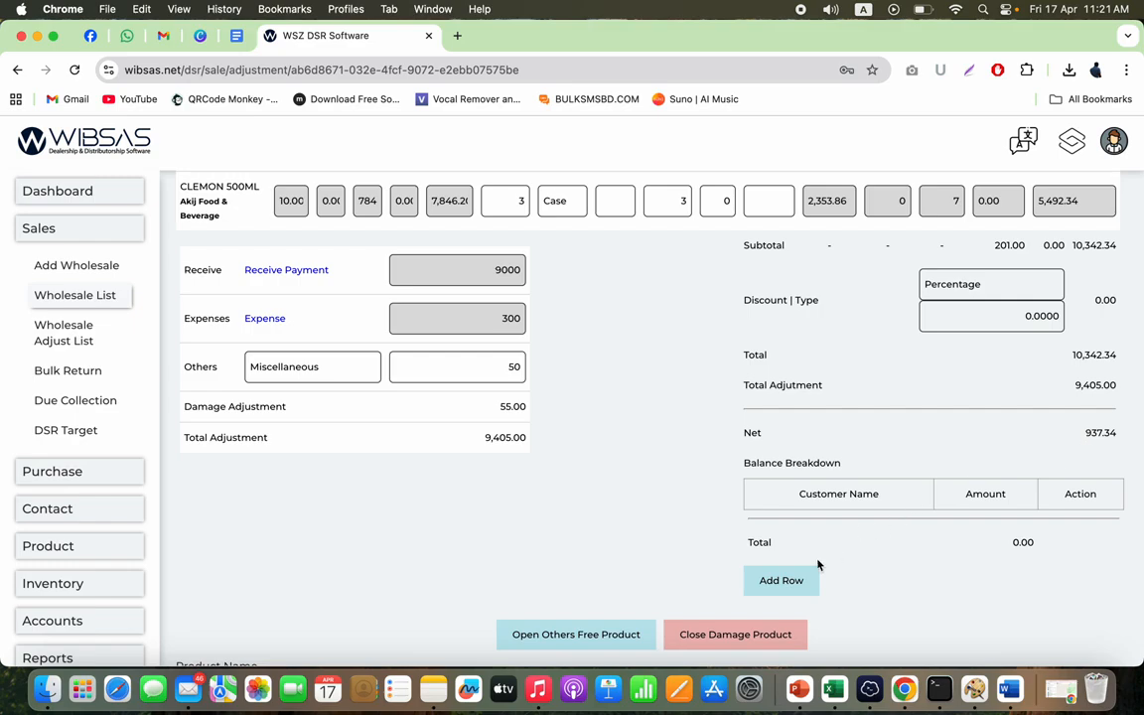
left_click(781, 580)
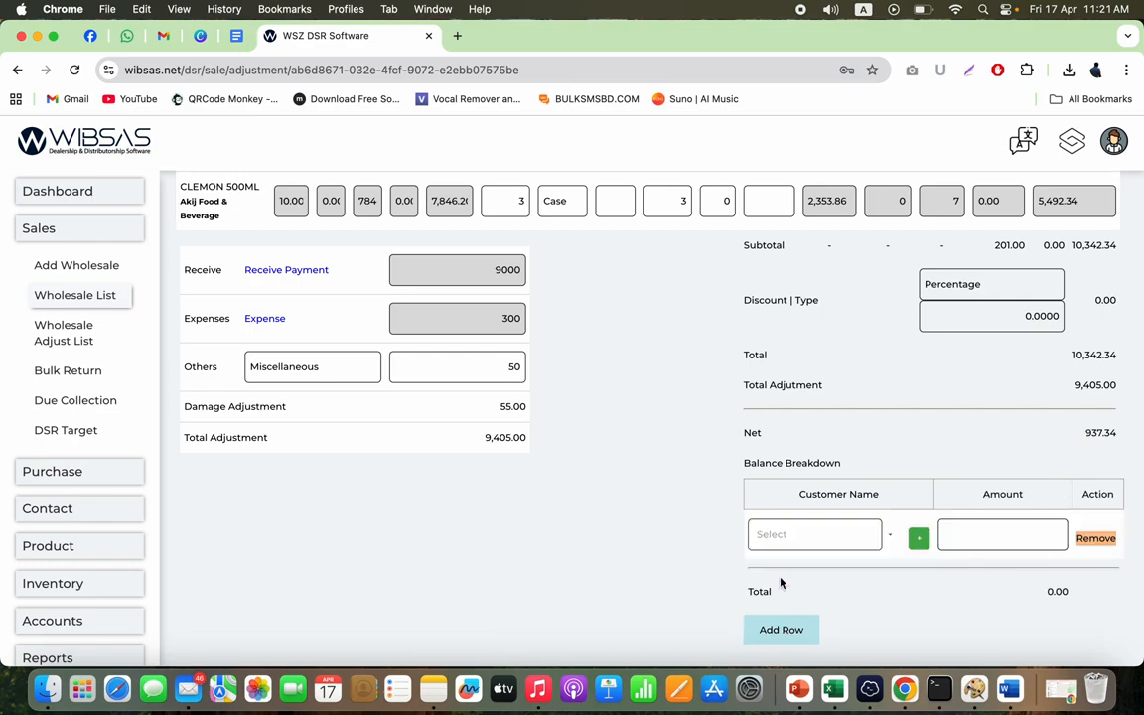
left_click(844, 540)
left_click(834, 338)
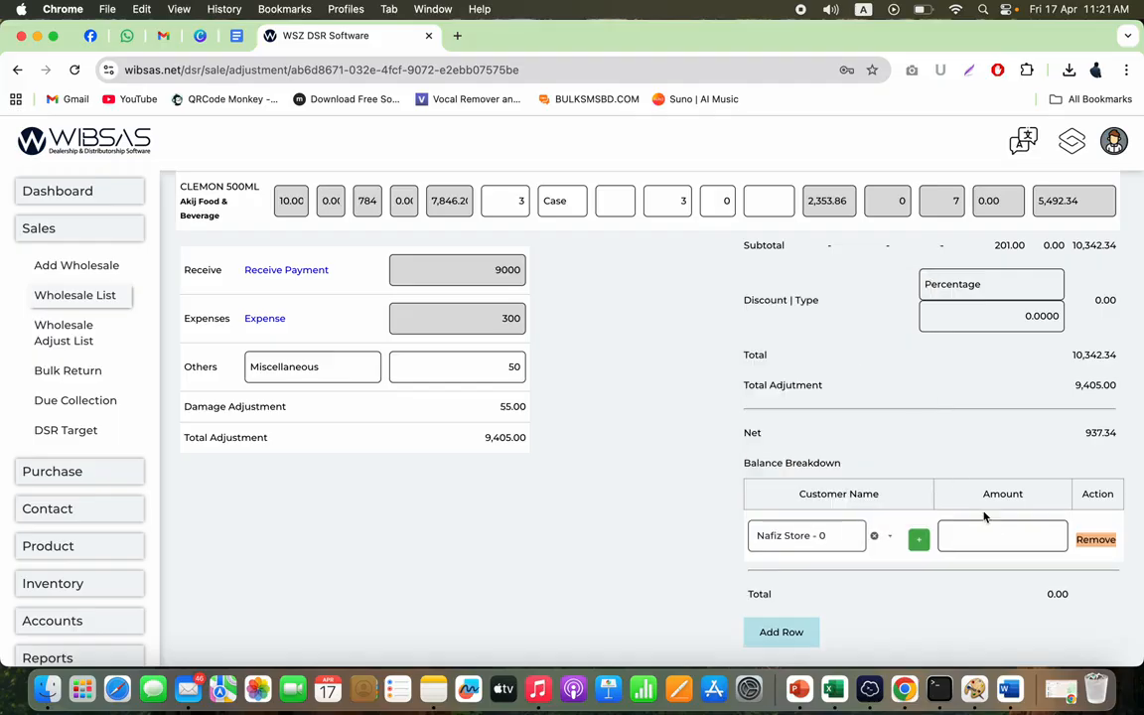
left_click(1007, 536)
type("200")
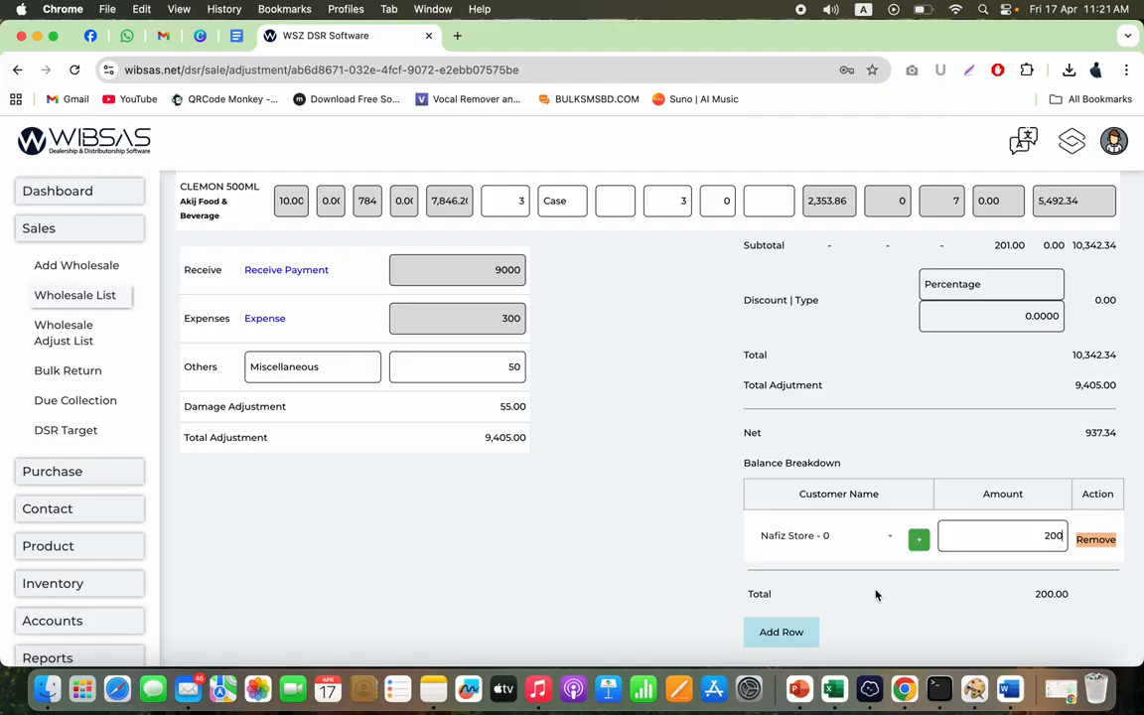
Add a second balance breakdown row and quick-add a new customer for it with the customer's name and phone number
left_click(791, 634)
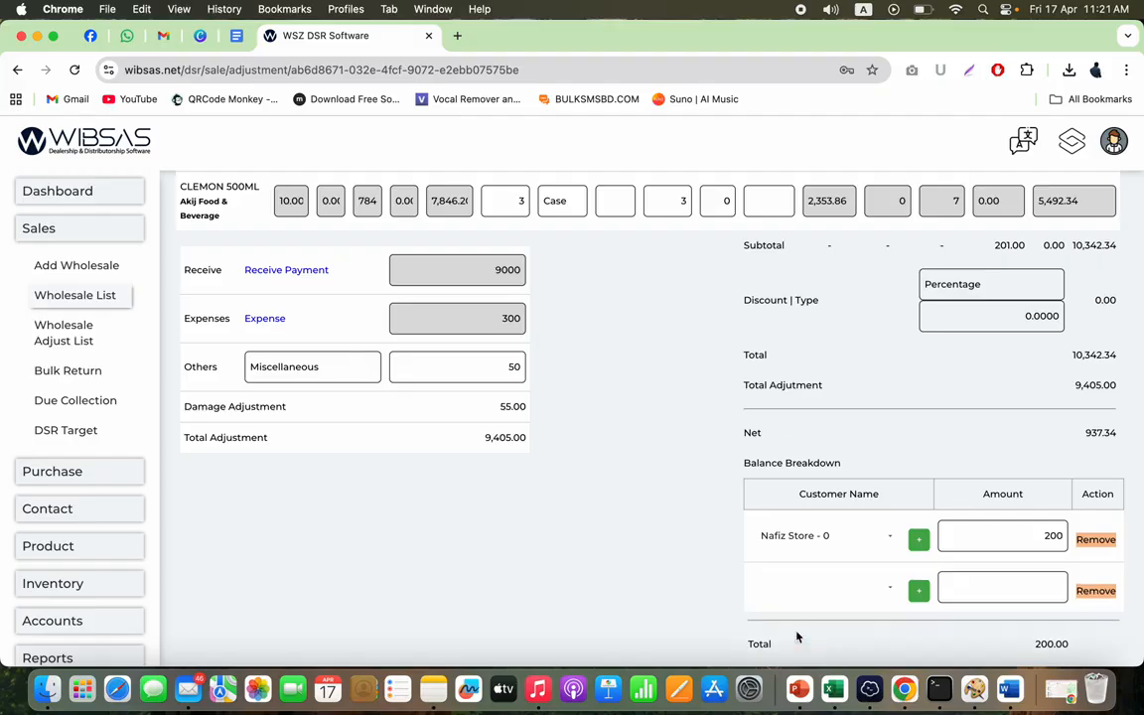
left_click(921, 593)
left_click(469, 325)
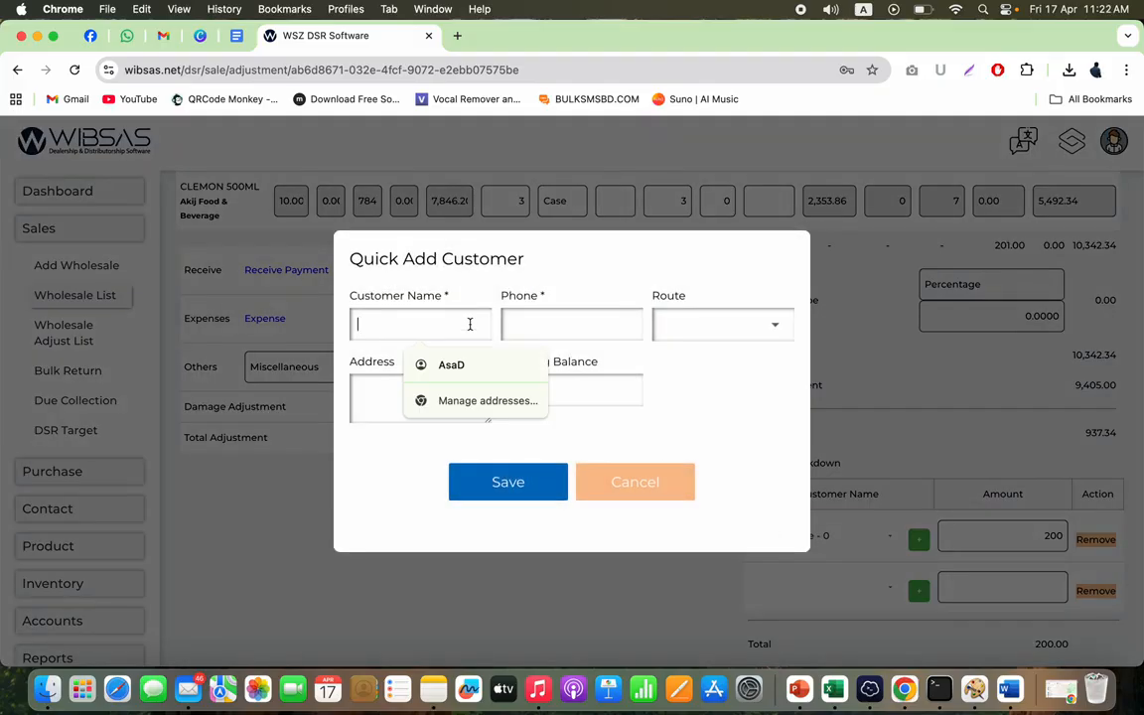
type("Sahi")
left_click(582, 318)
type("8798797")
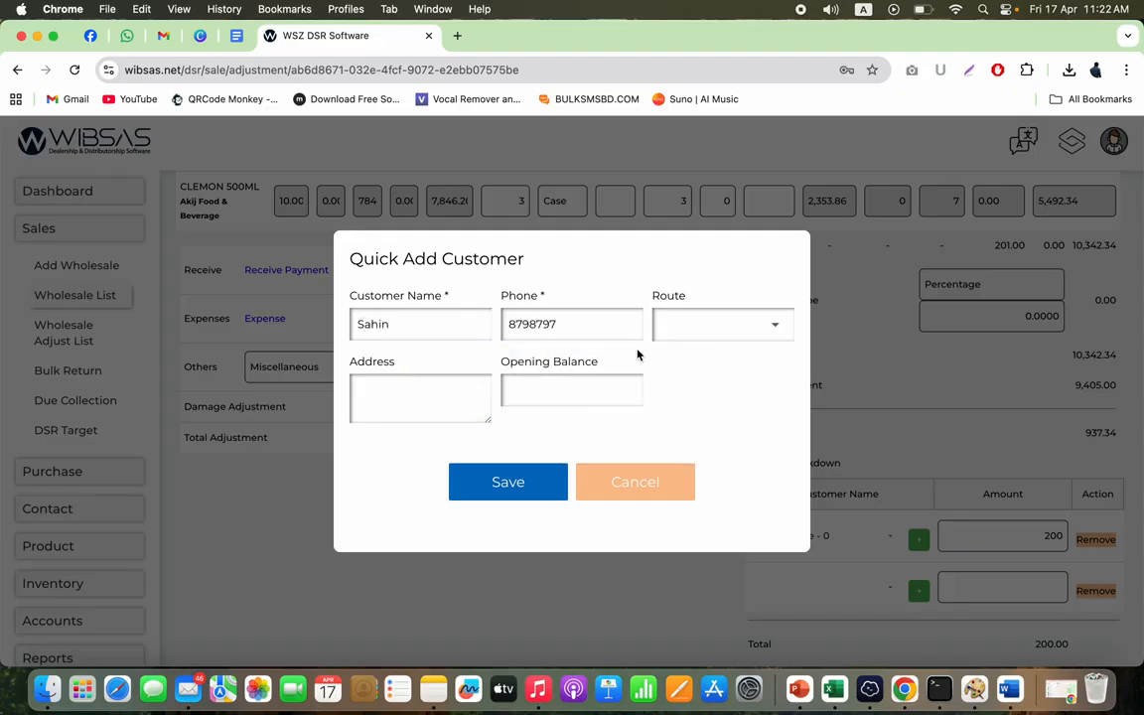
left_click(723, 326)
left_click(519, 485)
left_click(708, 167)
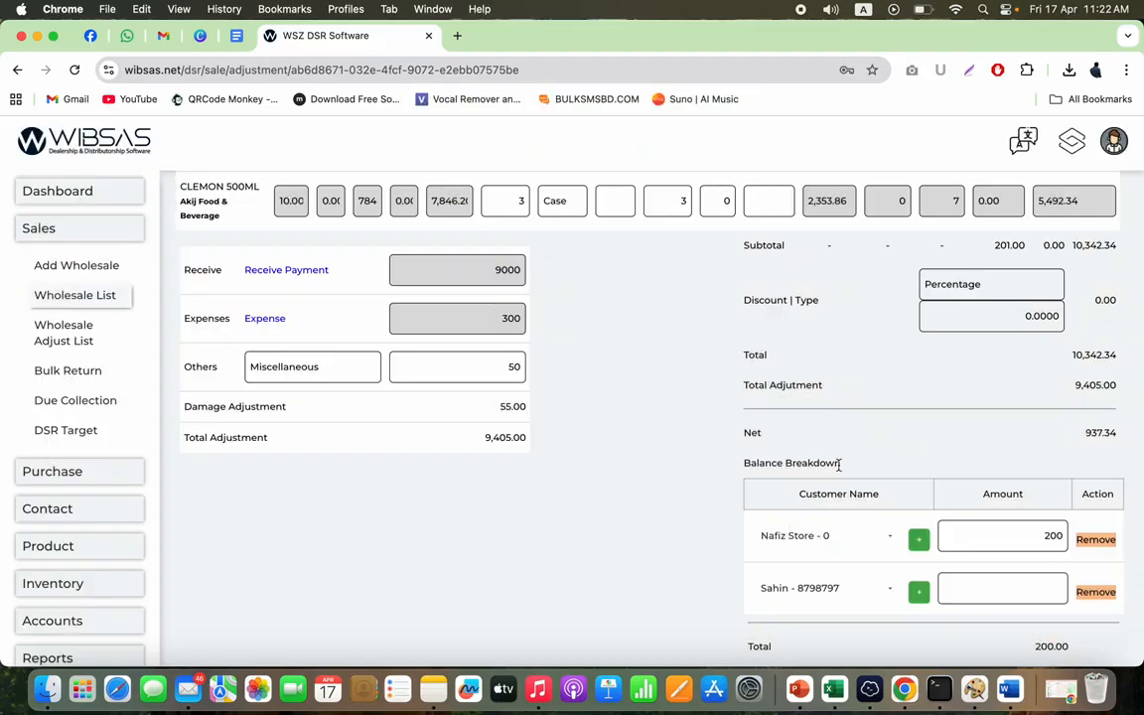
Enter 100 as the new customer's balance breakdown amount and compare the breakdown total with the net amount
type("100")
scroll(889, 586, "down", 3)
double_click(1053, 516)
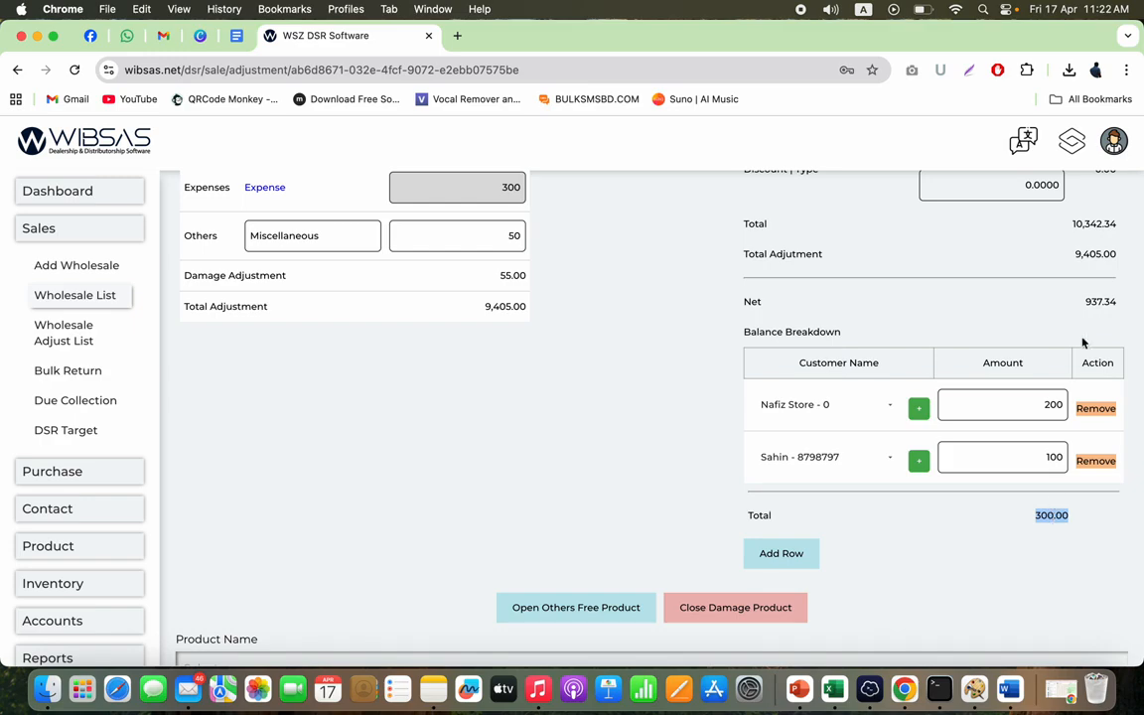
left_click(1011, 510)
double_click(1050, 515)
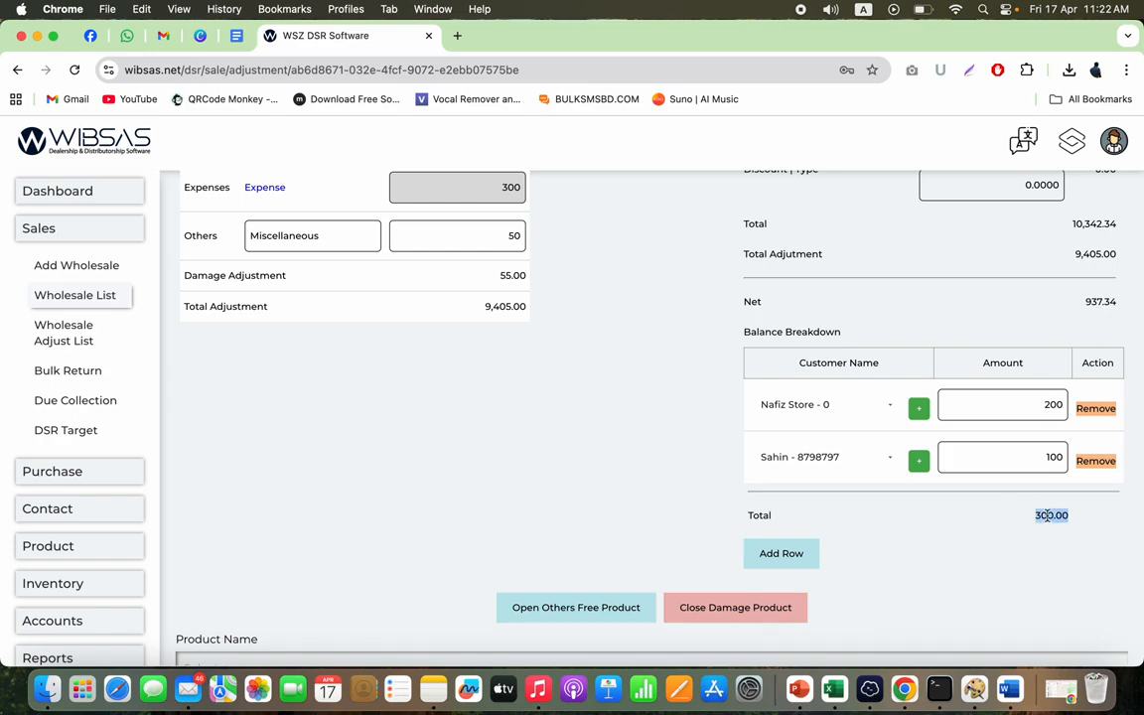
double_click(1099, 303)
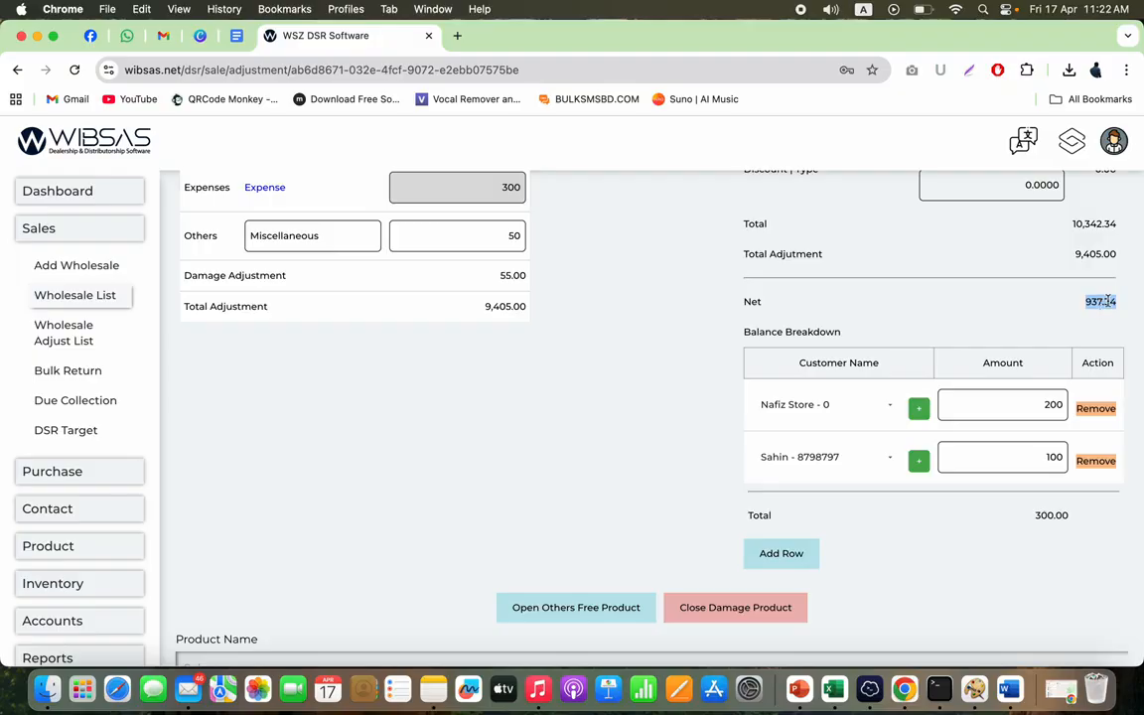
Save the wholesale adjustment and acknowledge the confirmation
scroll(899, 537, "down", 5)
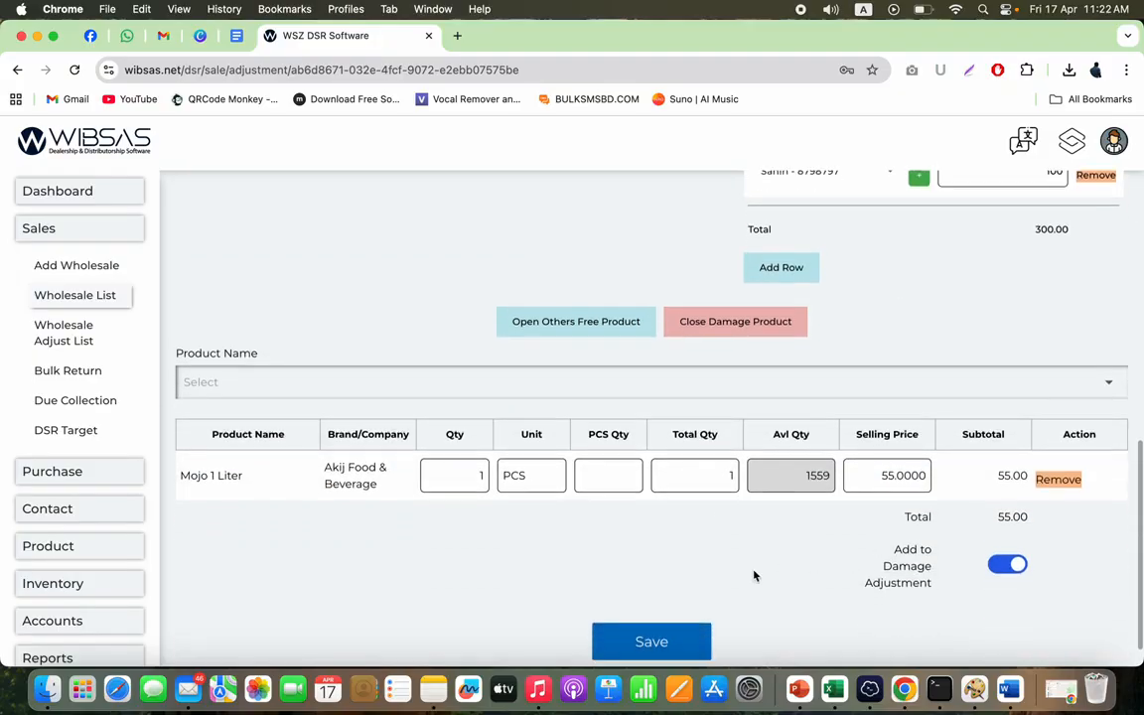
left_click(655, 607)
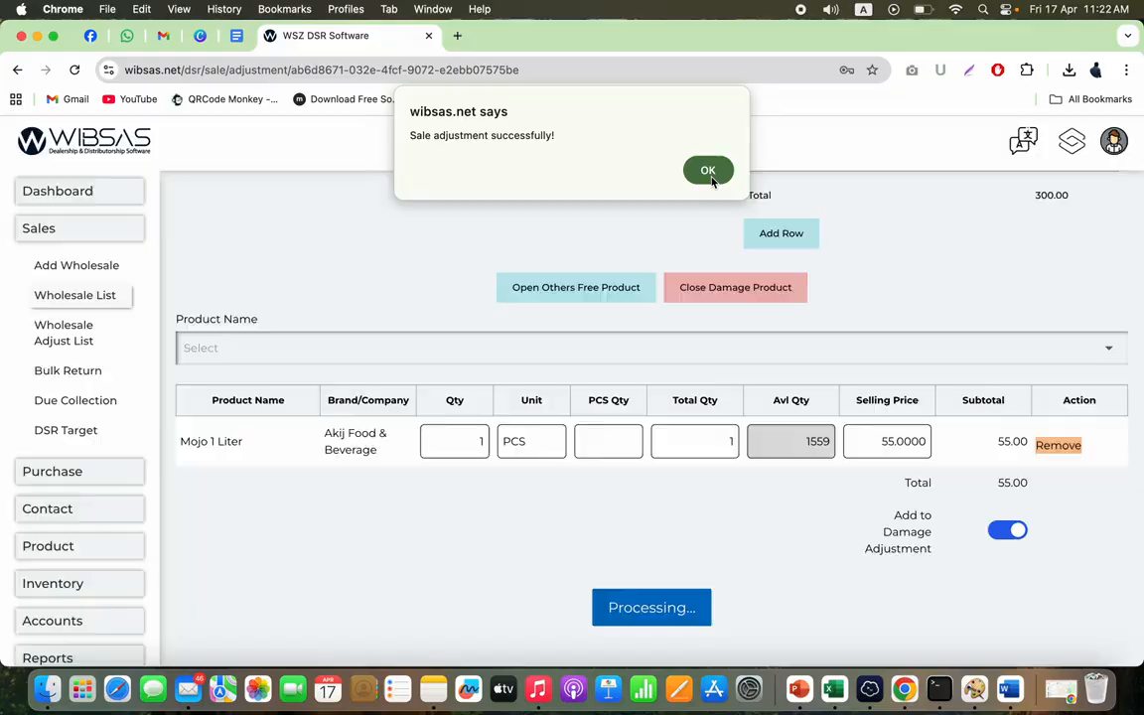
left_click(710, 173)
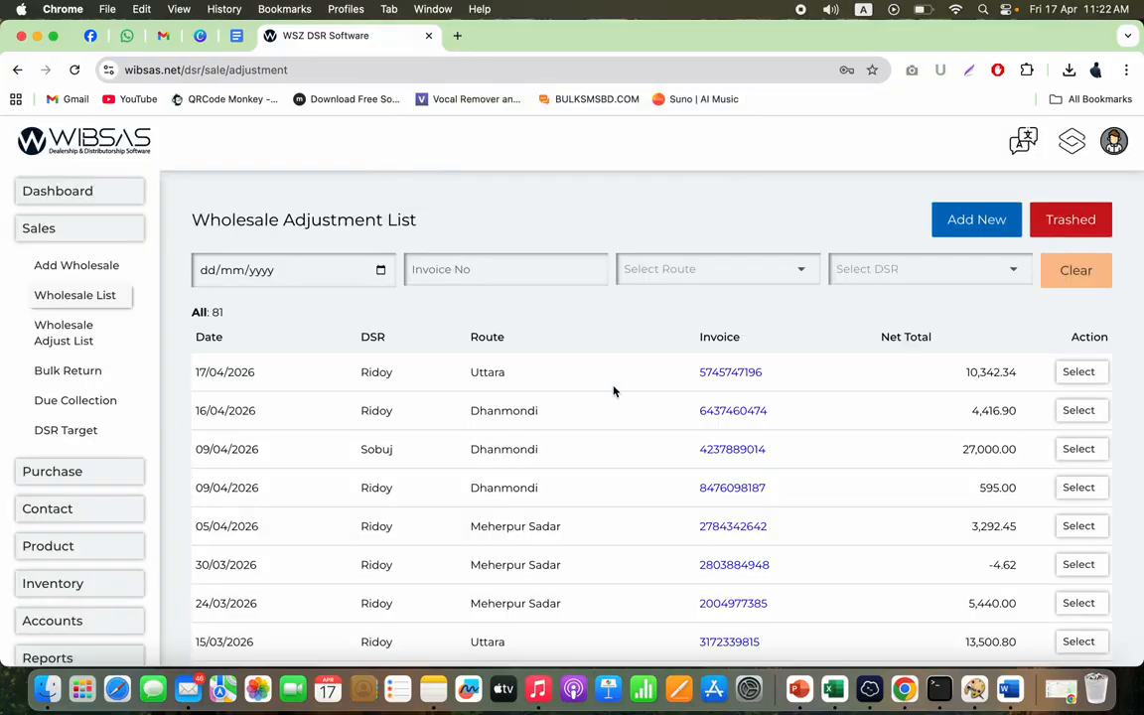
Open the details of the 17/04/2026 Uttara adjustment and review its returns, subtotal, received payments and expenses
left_click(737, 375)
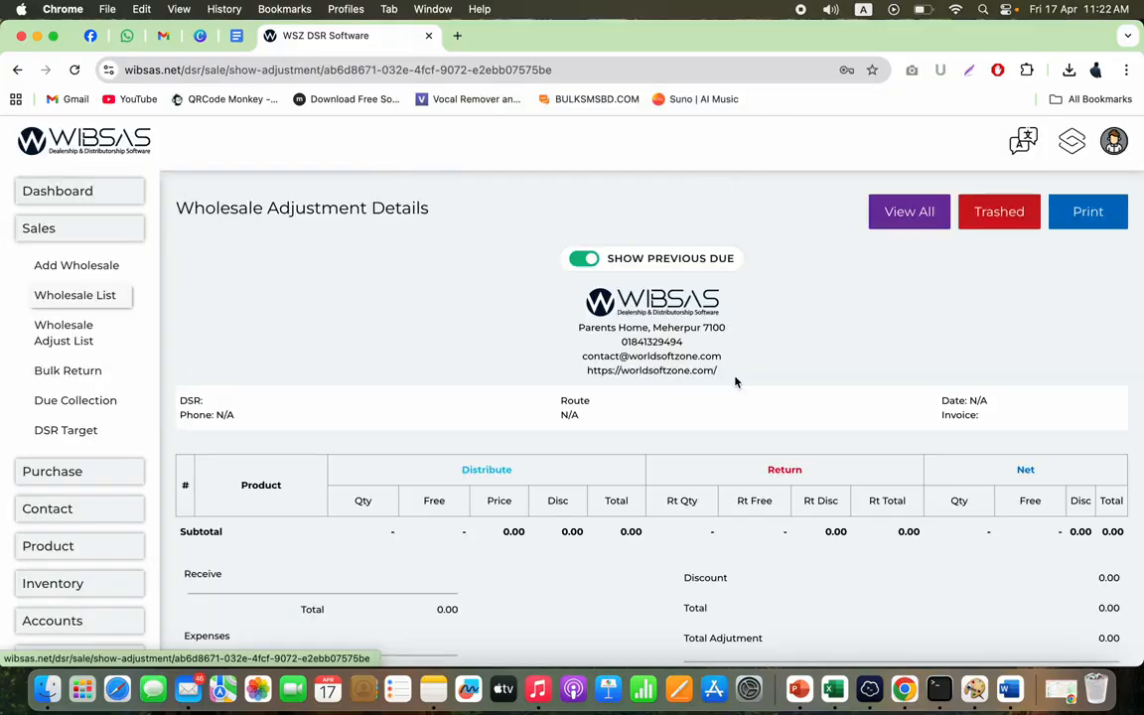
scroll(474, 397, "down", 5)
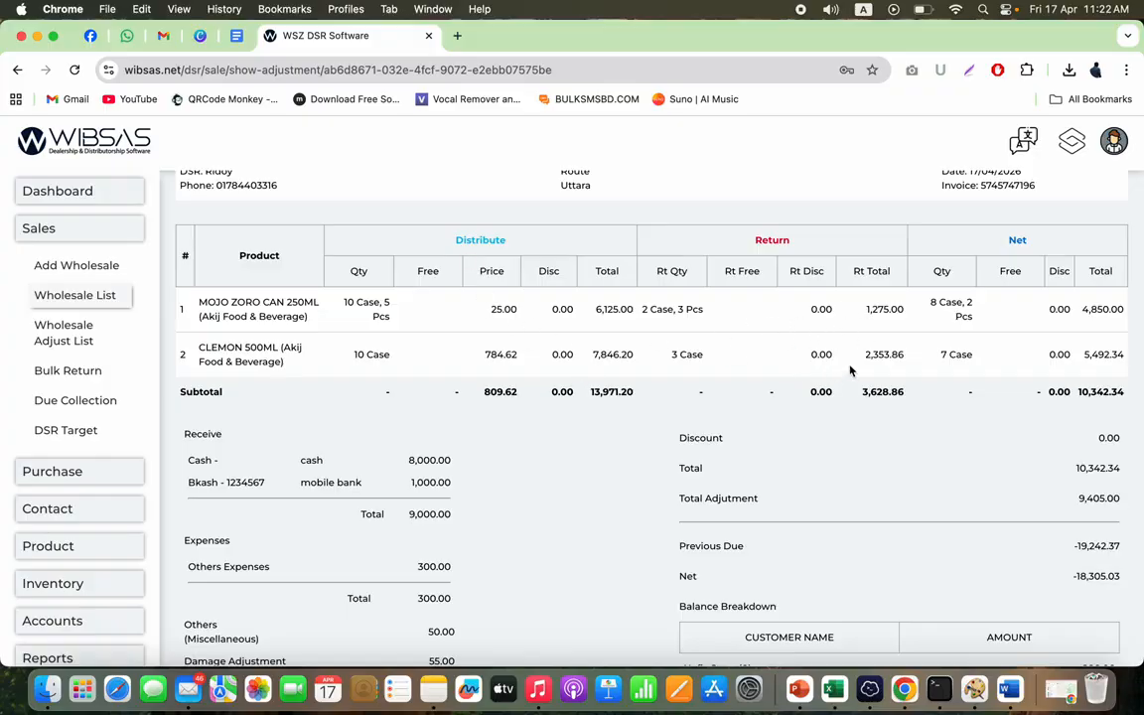
double_click(1110, 394)
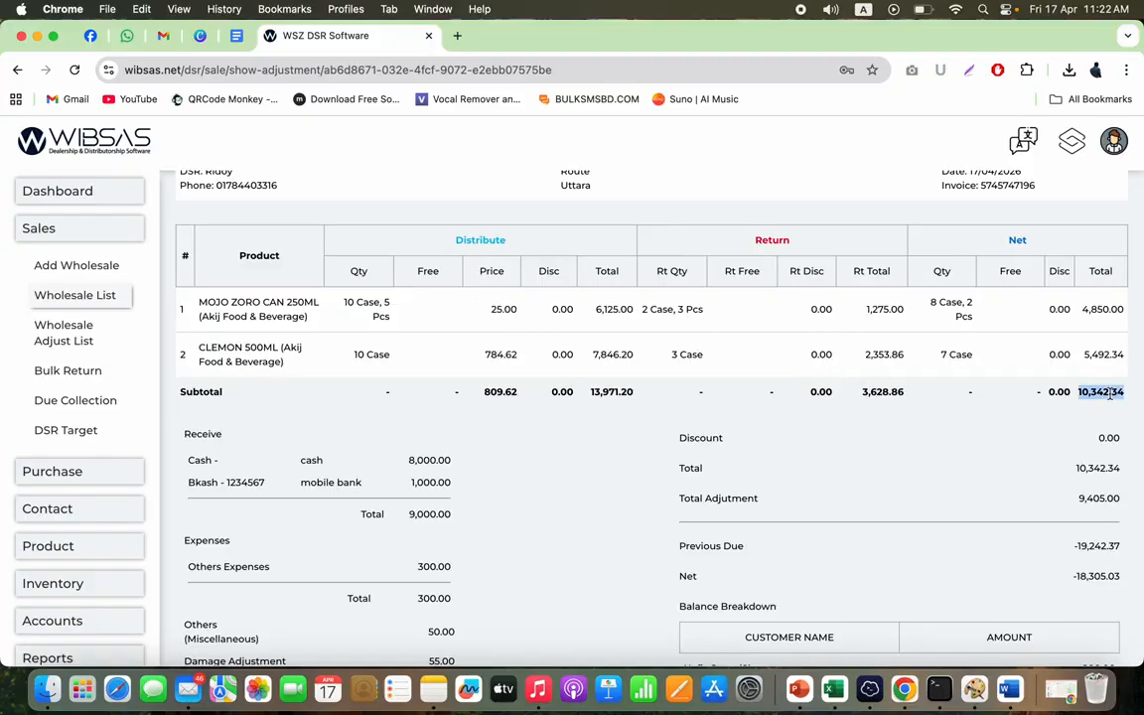
left_click(417, 464)
double_click(433, 483)
left_click(438, 564)
double_click(438, 564)
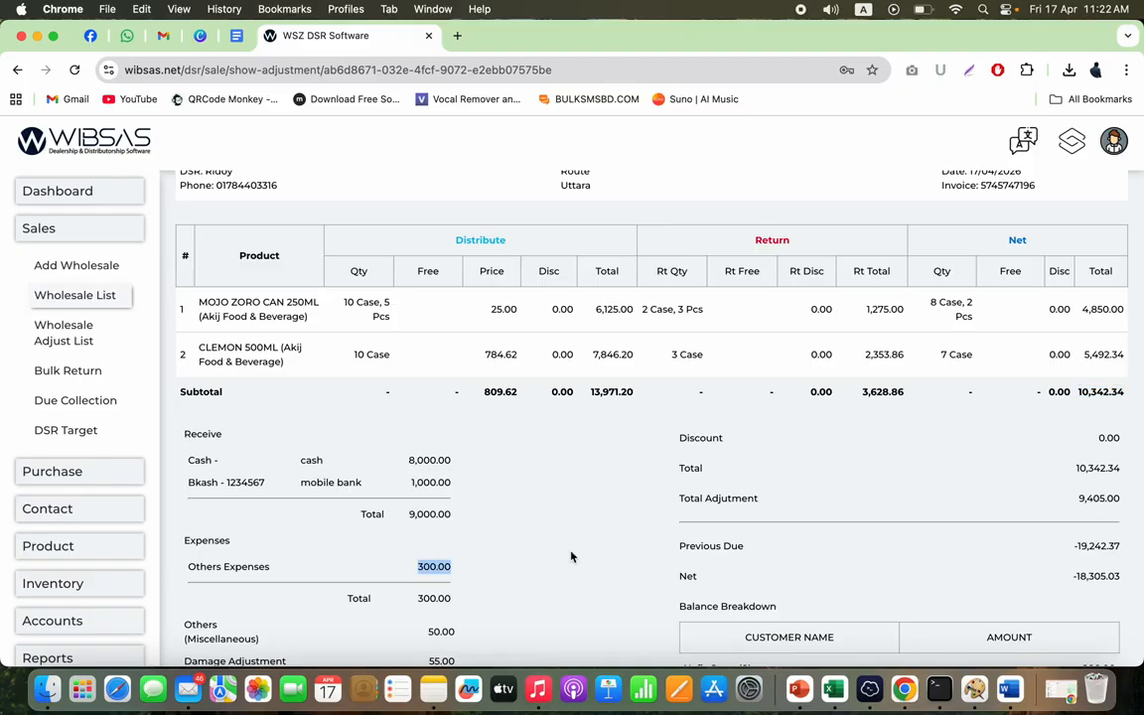
scroll(677, 507, "up", 5)
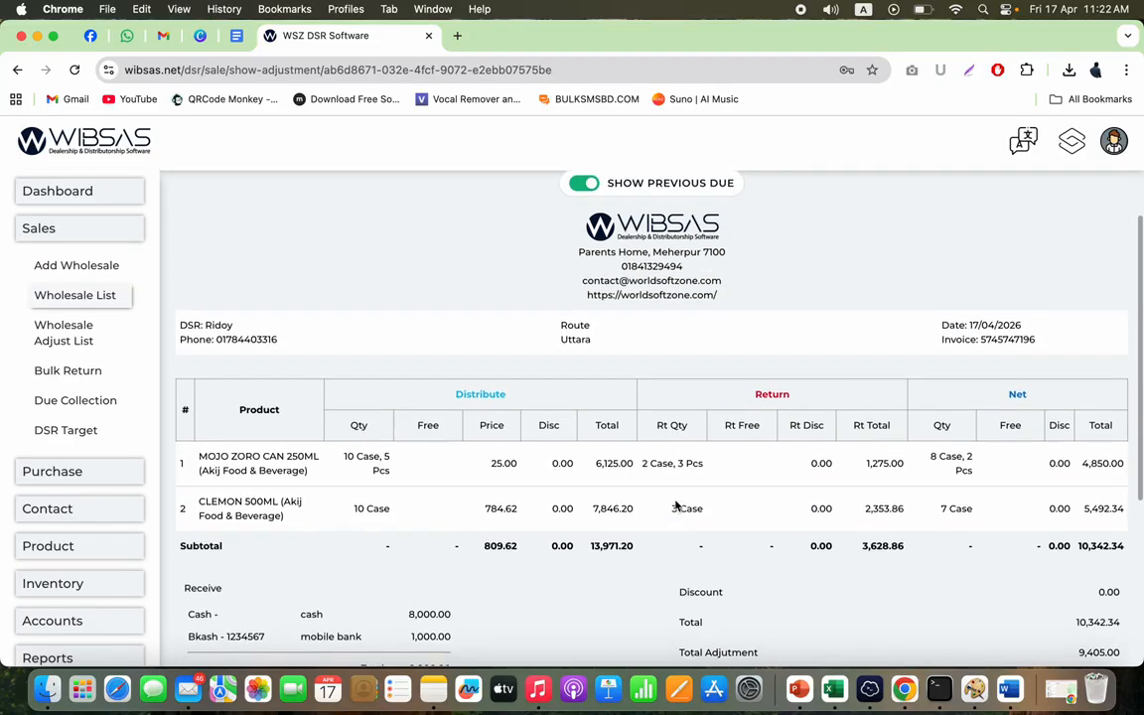
scroll(755, 517, "down", 3)
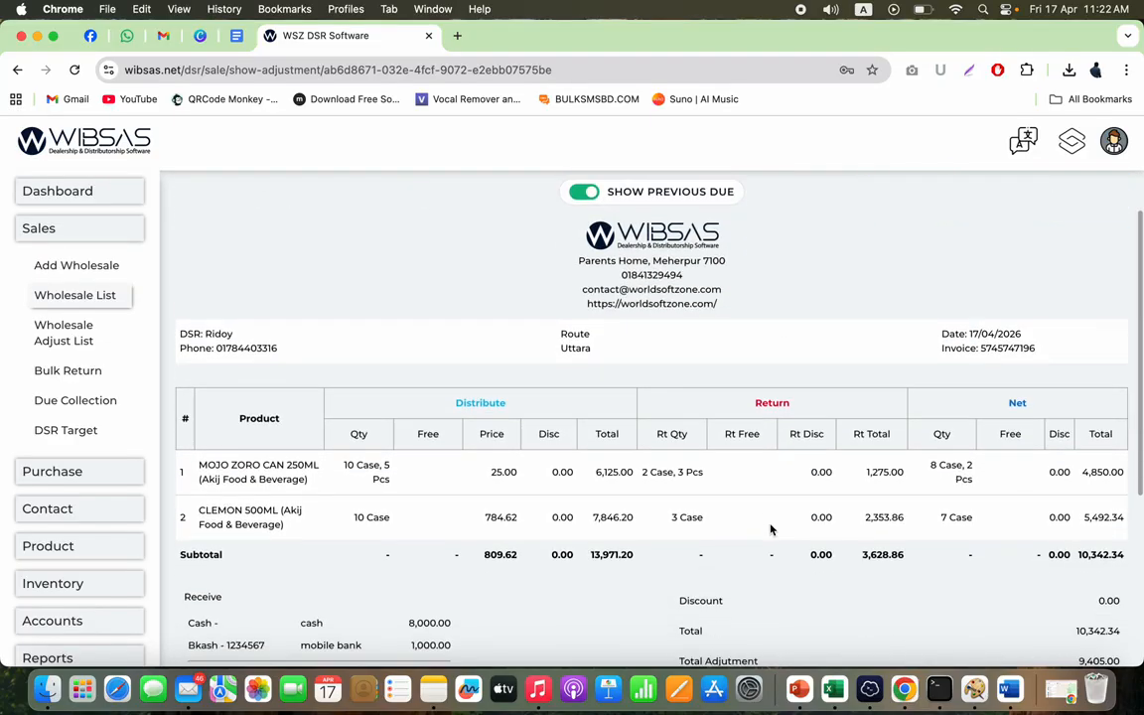
scroll(775, 402, "up", 3)
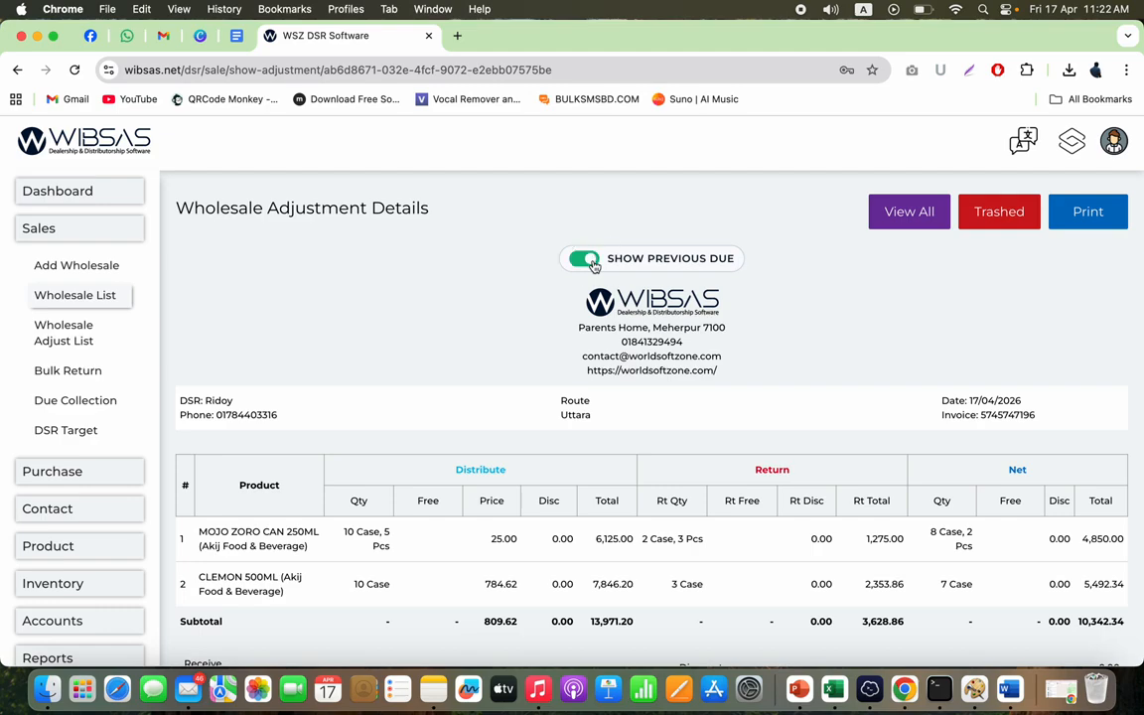
Turn off showing the previous due on the adjustment details and check the net amount and balance breakdown
left_click(588, 262)
scroll(813, 340, "down", 6)
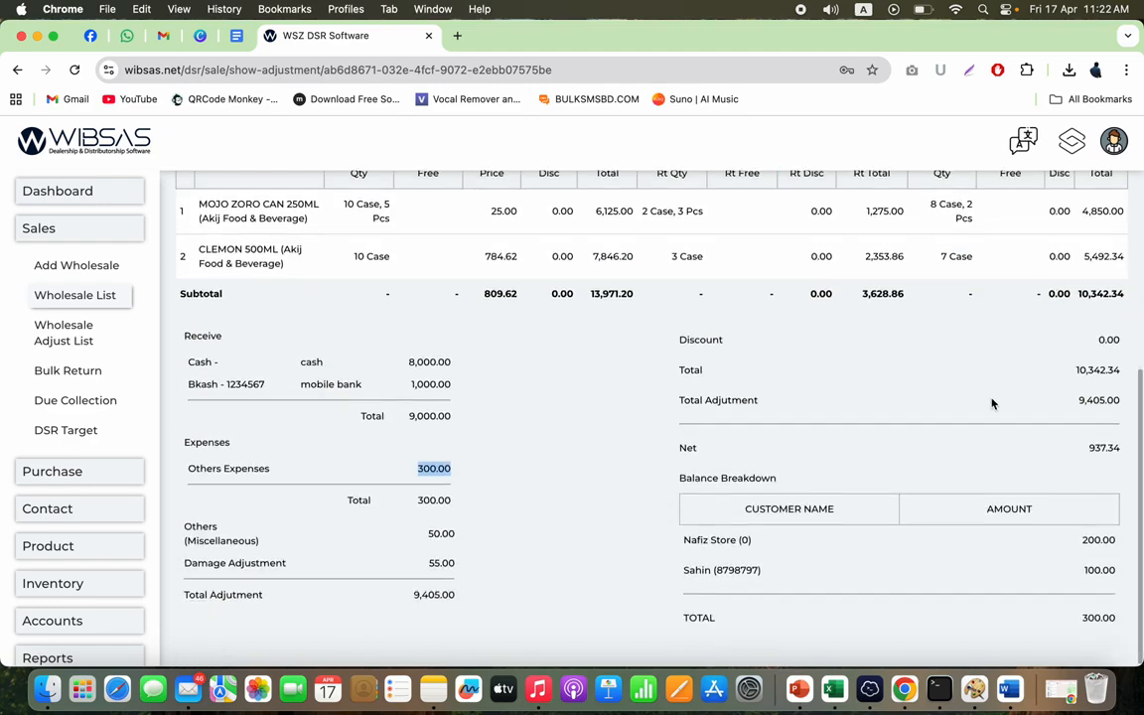
double_click(1103, 450)
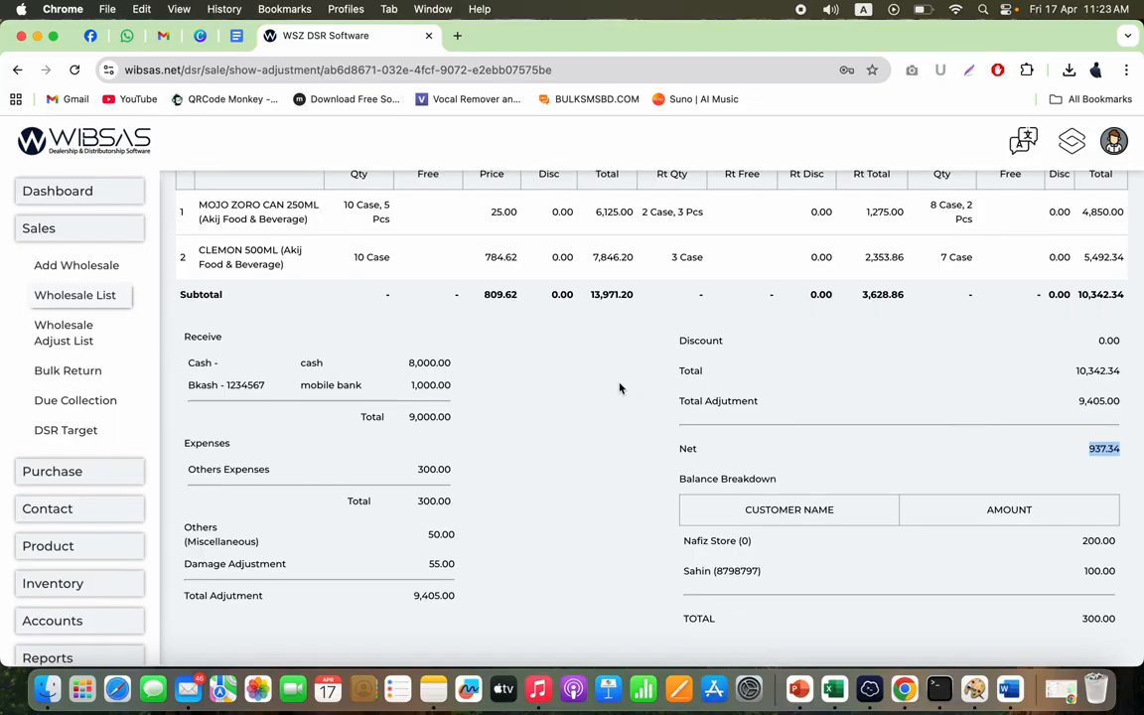
scroll(619, 387, "up", 5)
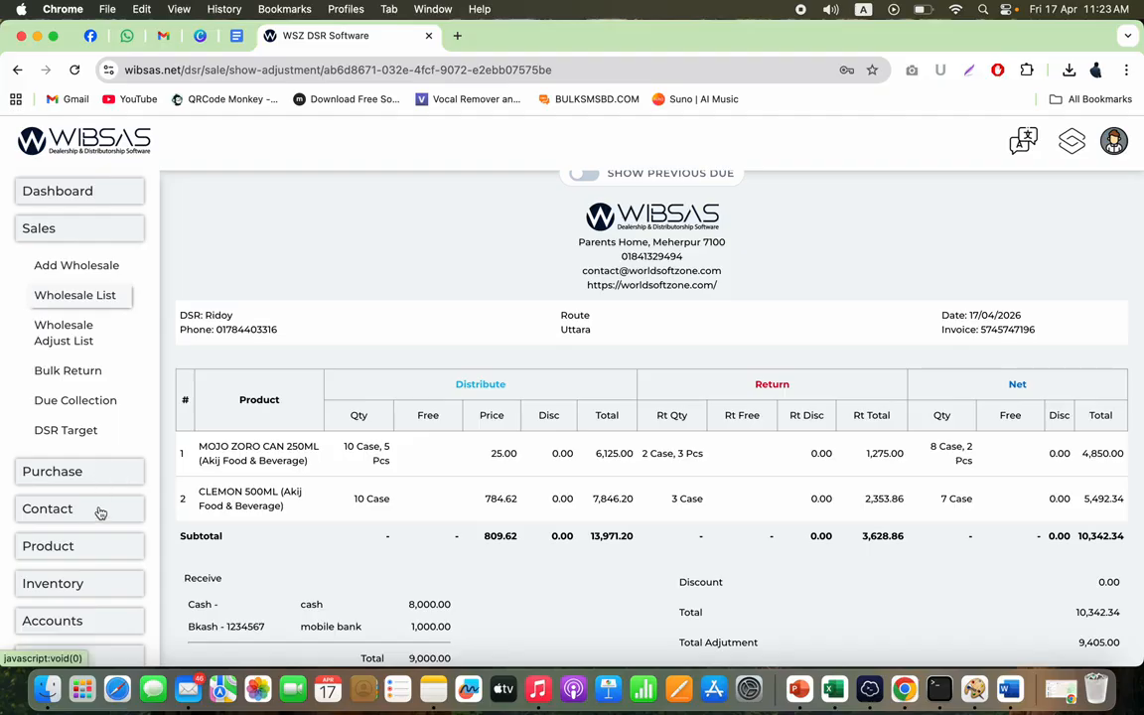
Open the Product wise Sales Summery among the wholesales reports
scroll(97, 573, "down", 2)
left_click(95, 572)
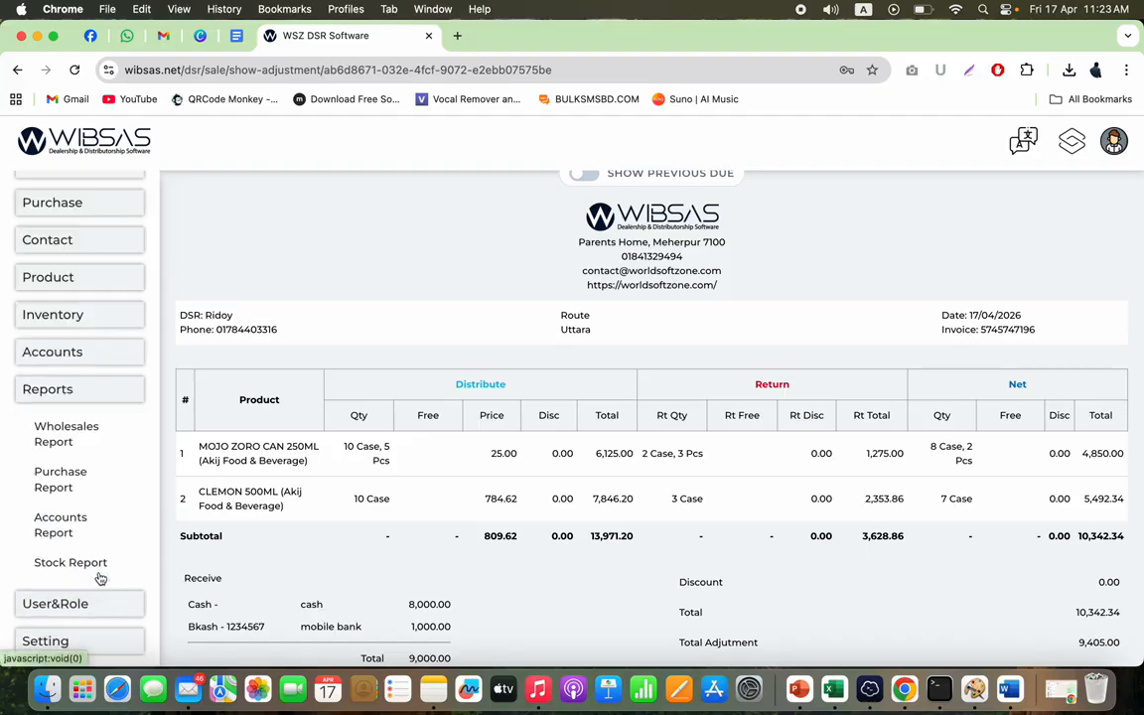
left_click(82, 429)
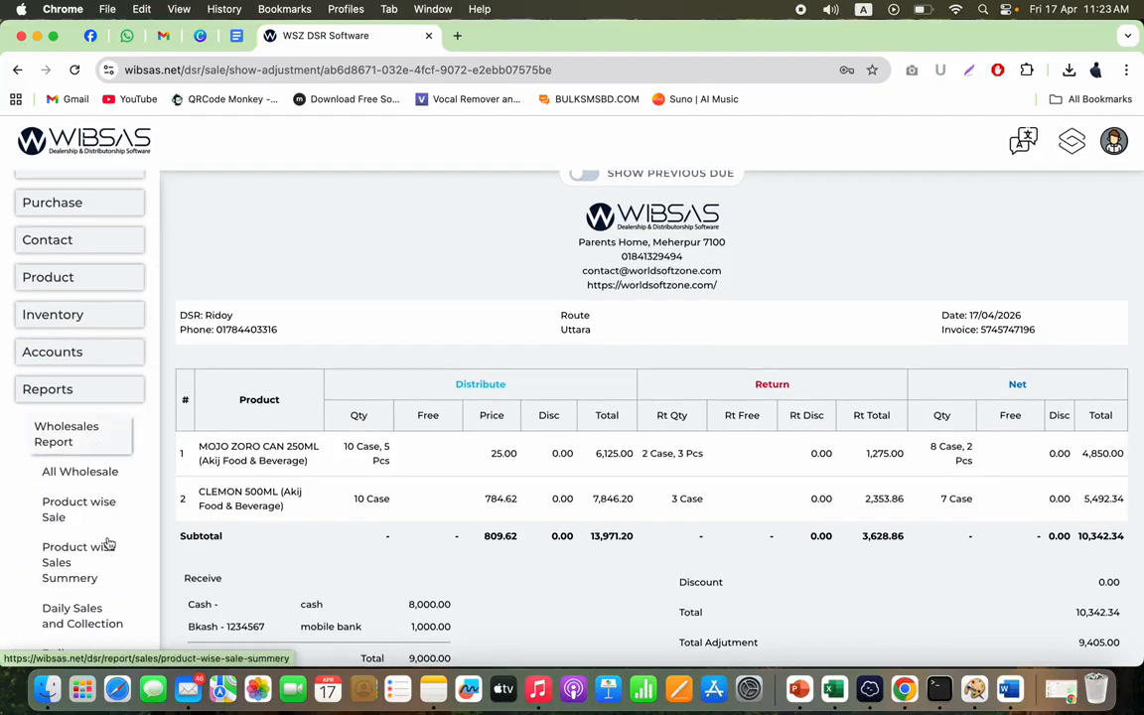
scroll(85, 512, "down", 2)
left_click(89, 490)
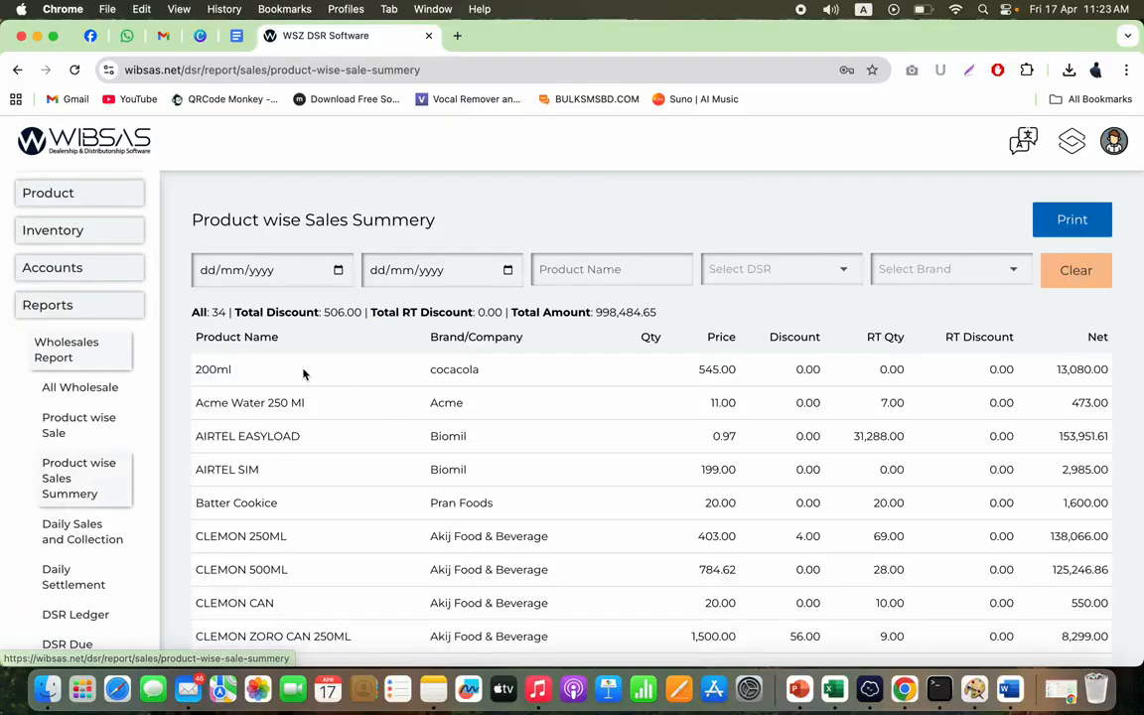
Open the Daily Sales and Collection report and check the received and due amounts of the adjusted Uttara sale
left_click(100, 535)
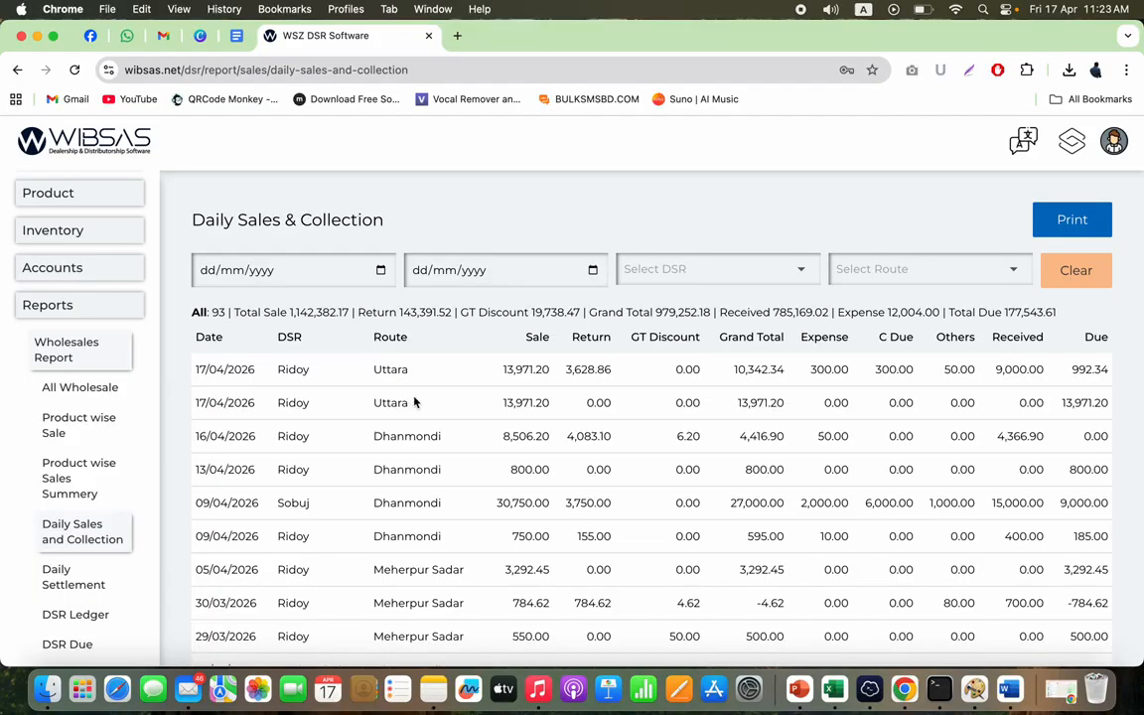
left_click(734, 264)
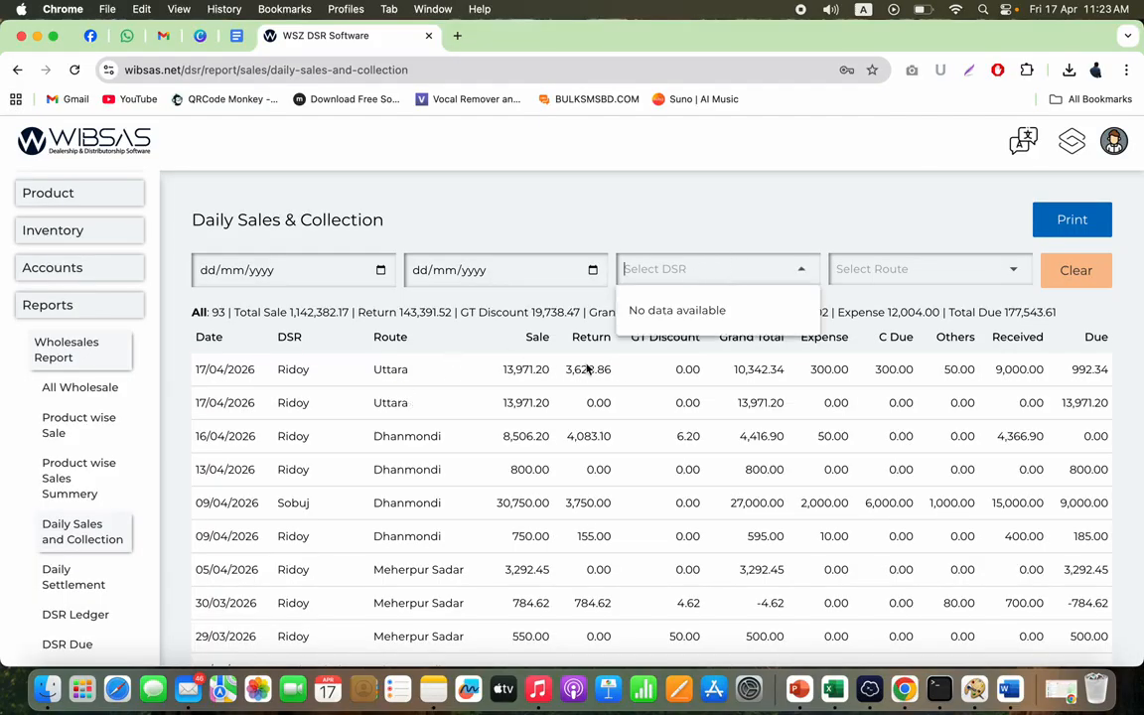
left_click(539, 374)
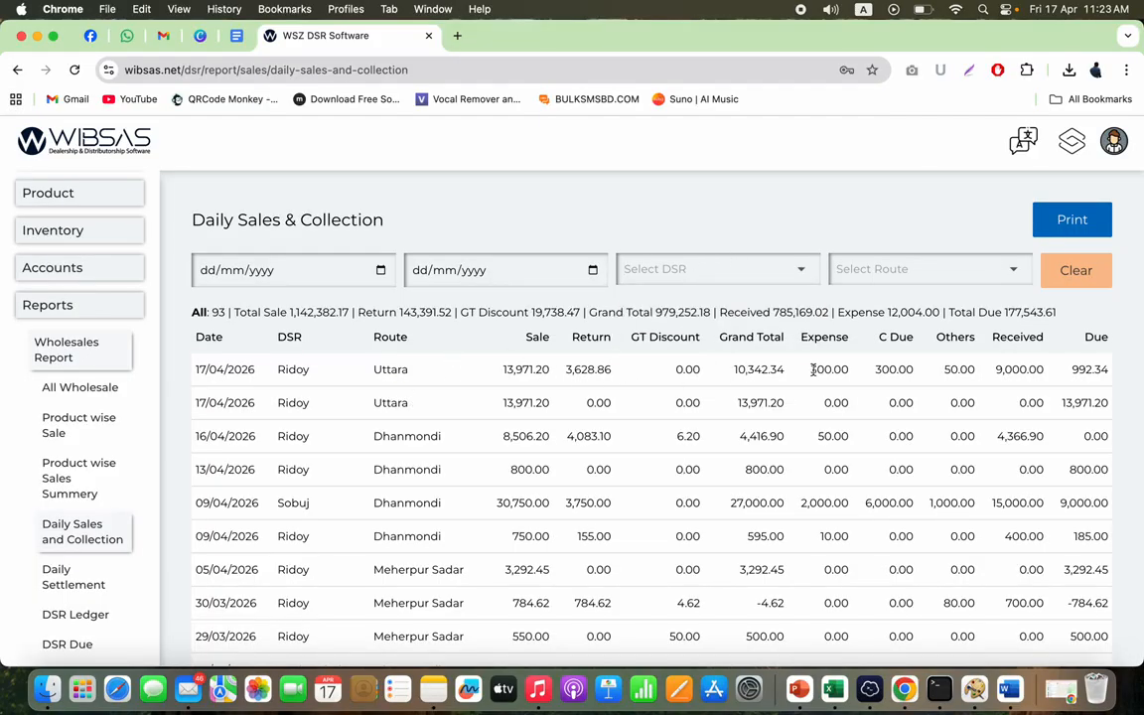
double_click(1023, 369)
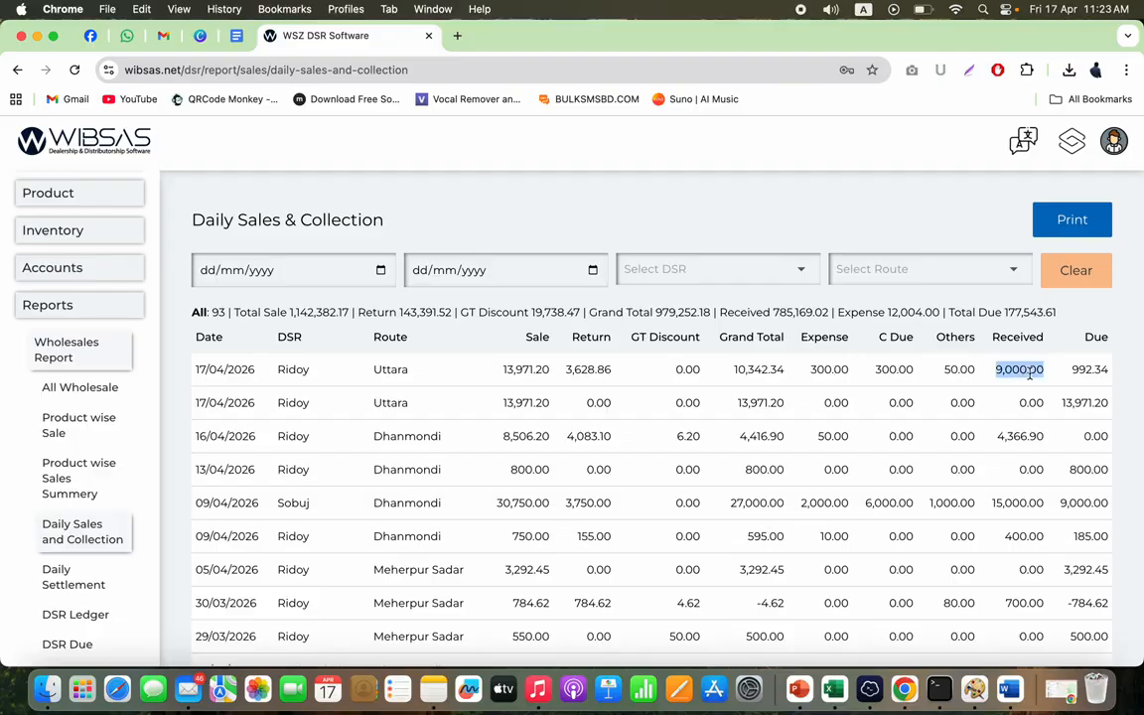
double_click(1088, 369)
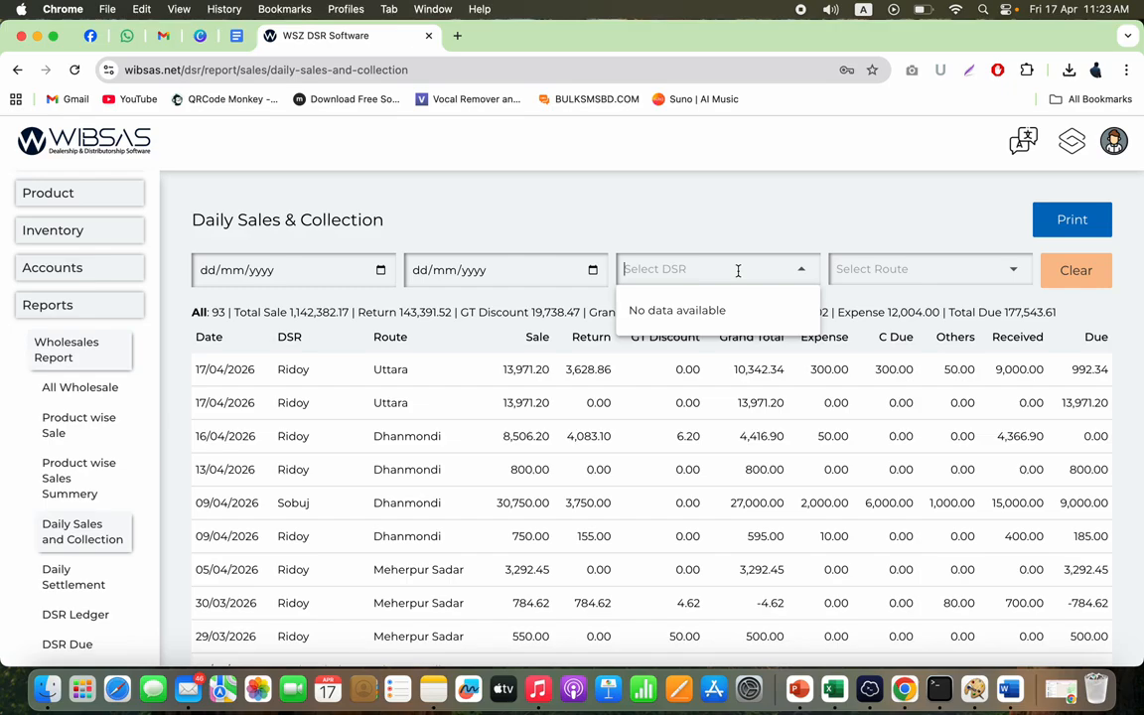
Filter the Daily Sales & Collection report by the Uttara sale's DSR and look through the records and date filters
type("rid")
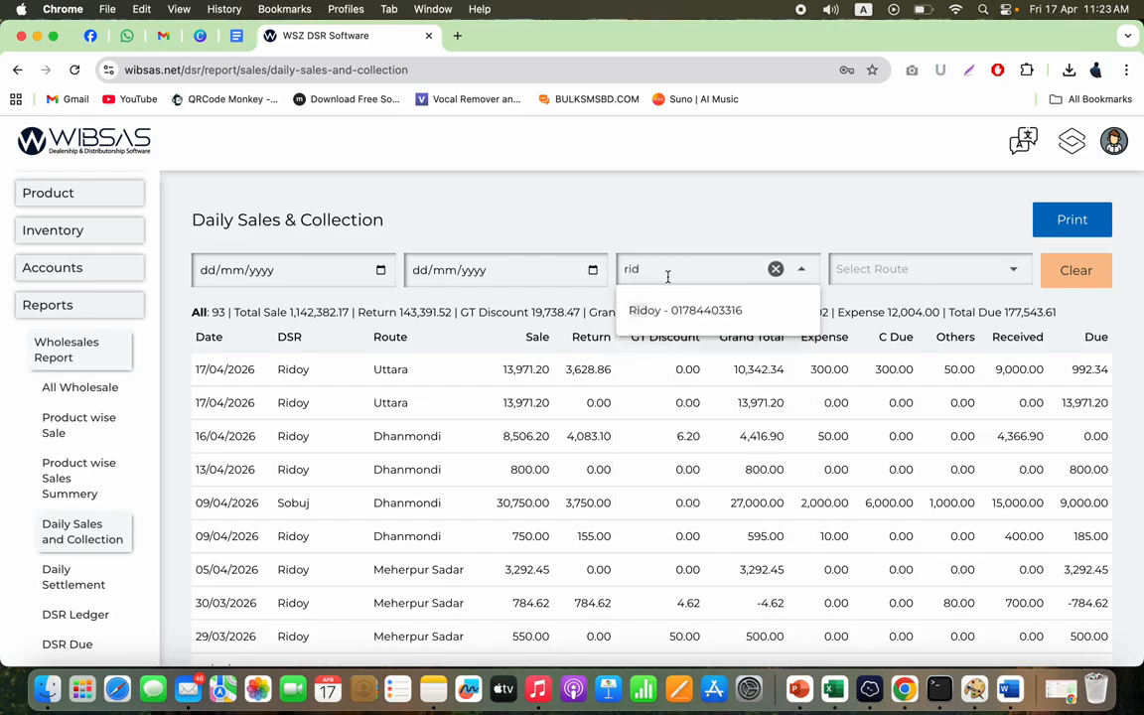
left_click(660, 311)
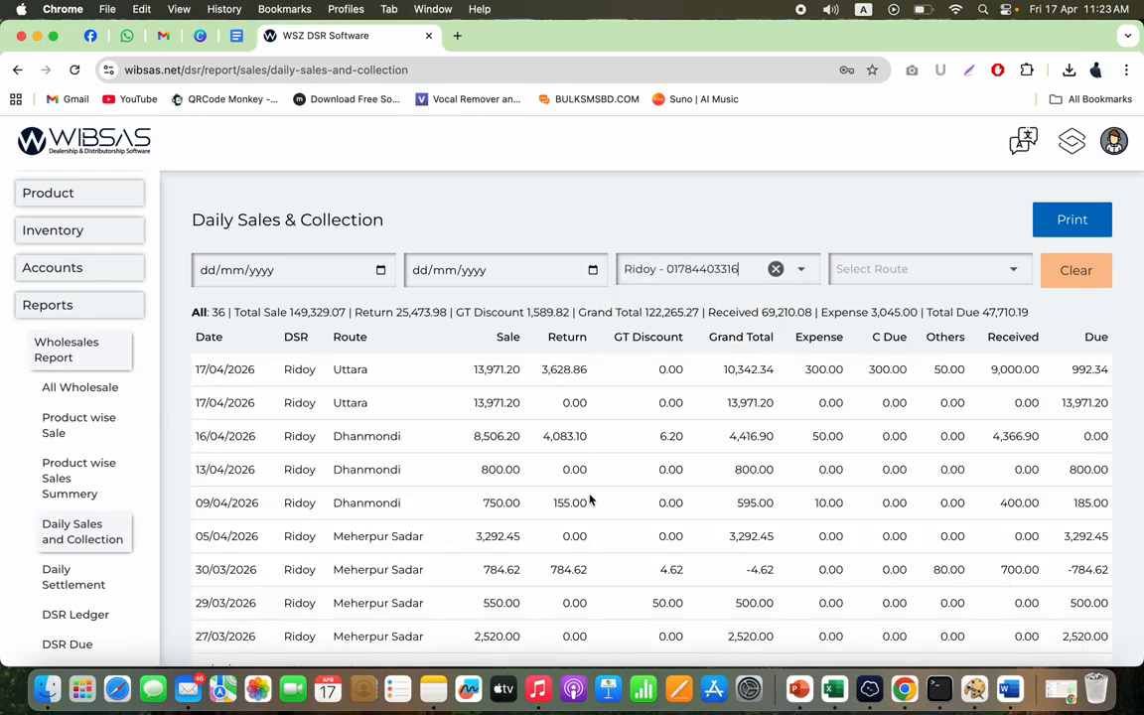
scroll(593, 497, "down", 10)
scroll(593, 497, "up", 10)
scroll(589, 499, "down", 1)
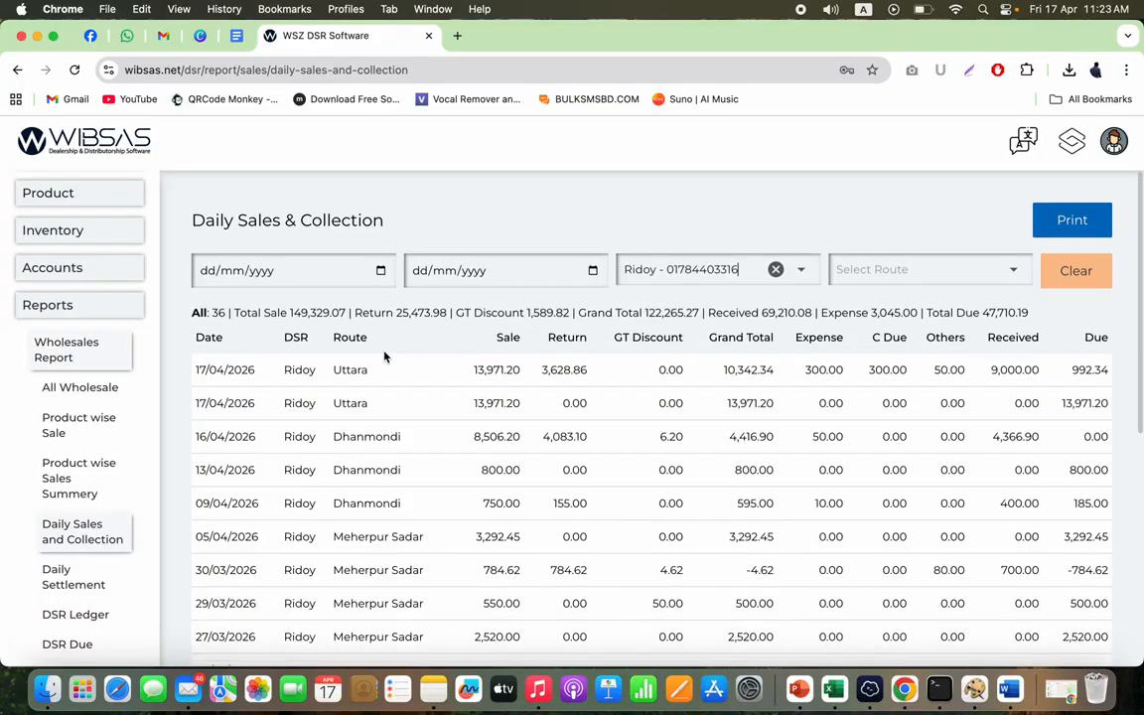
left_click(298, 270)
left_click(507, 280)
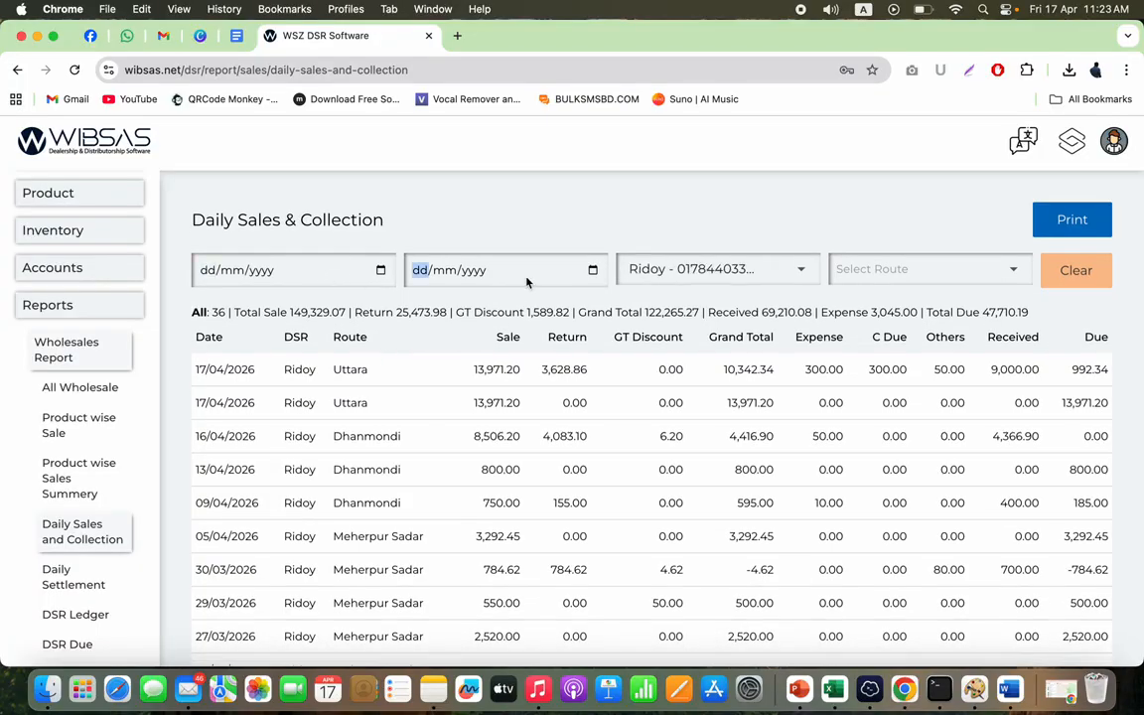
Review the net sales, expenses and payments in the Daily Settlement report, and open the DSR Ledger
left_click(77, 590)
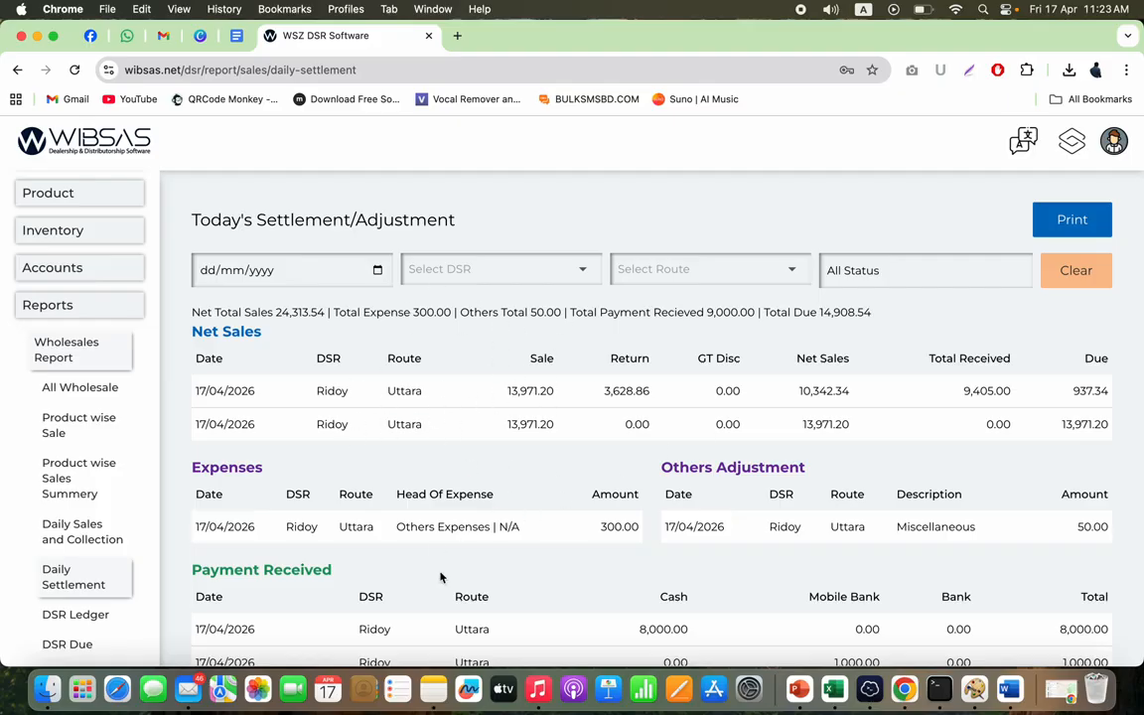
scroll(439, 577, "down", 2)
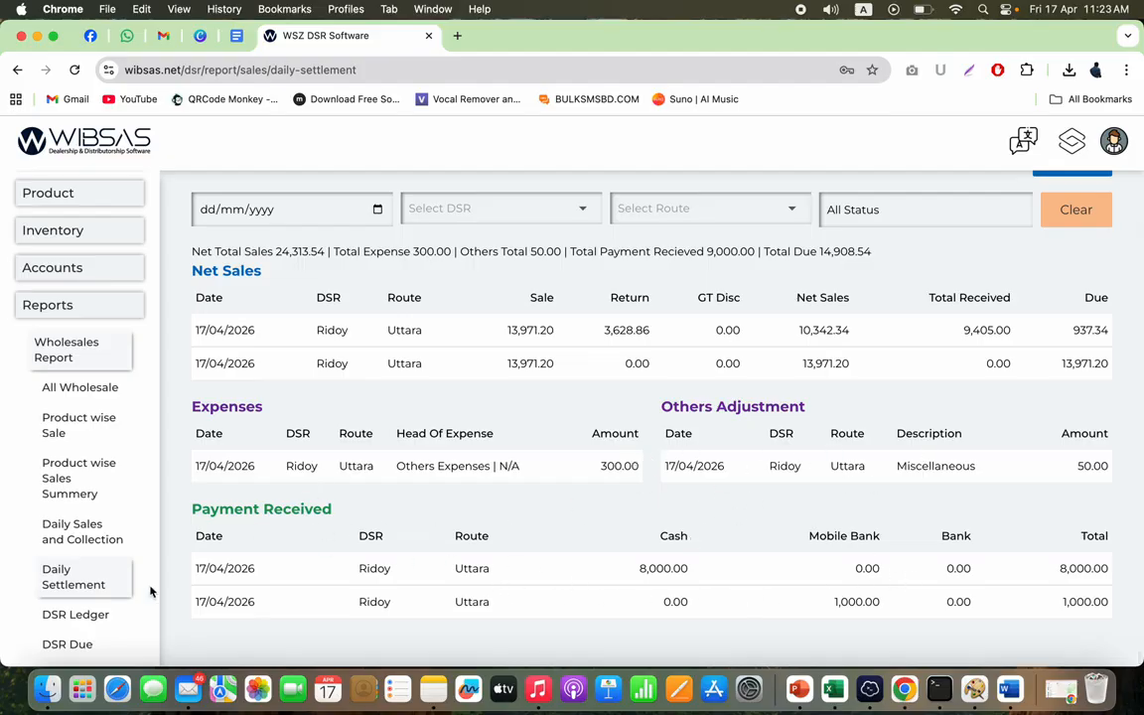
left_click(99, 619)
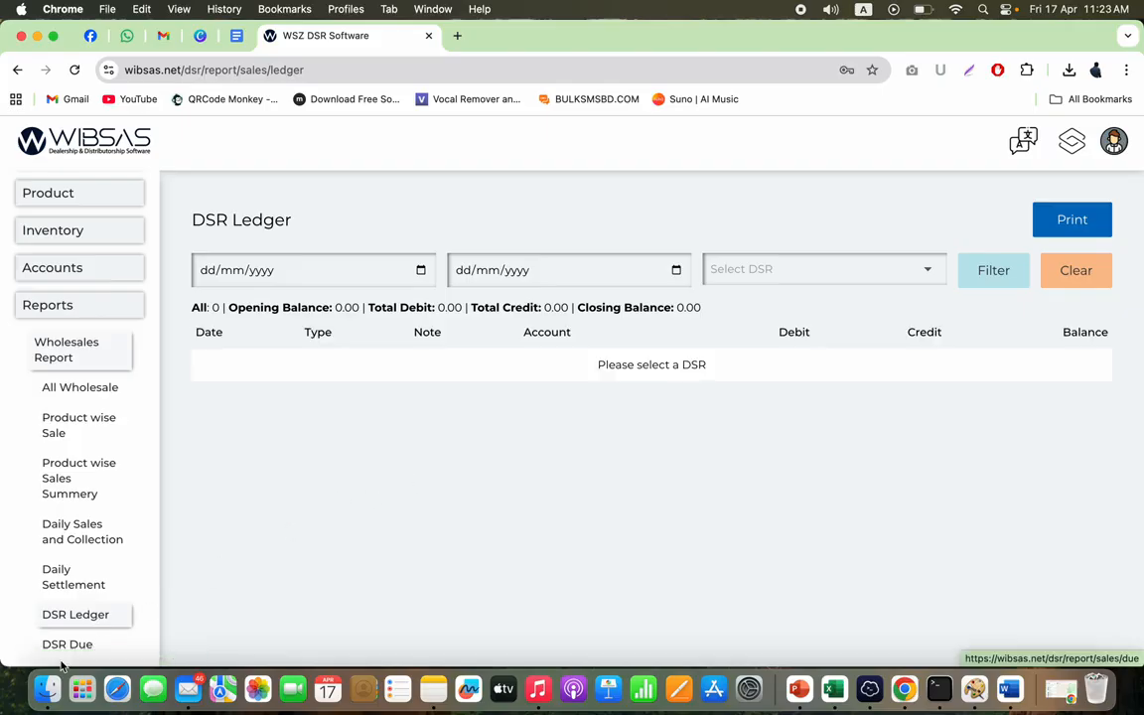
View the DSR Due report, and open the All Stock report among the stock reports
left_click(76, 643)
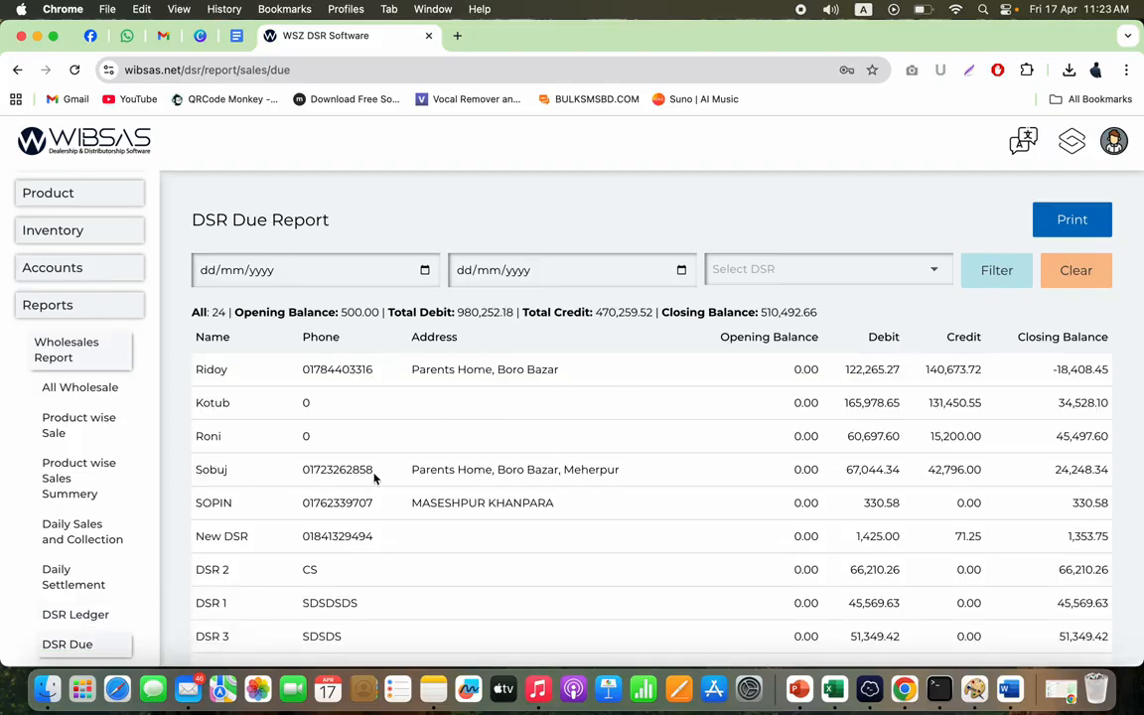
left_click(96, 302)
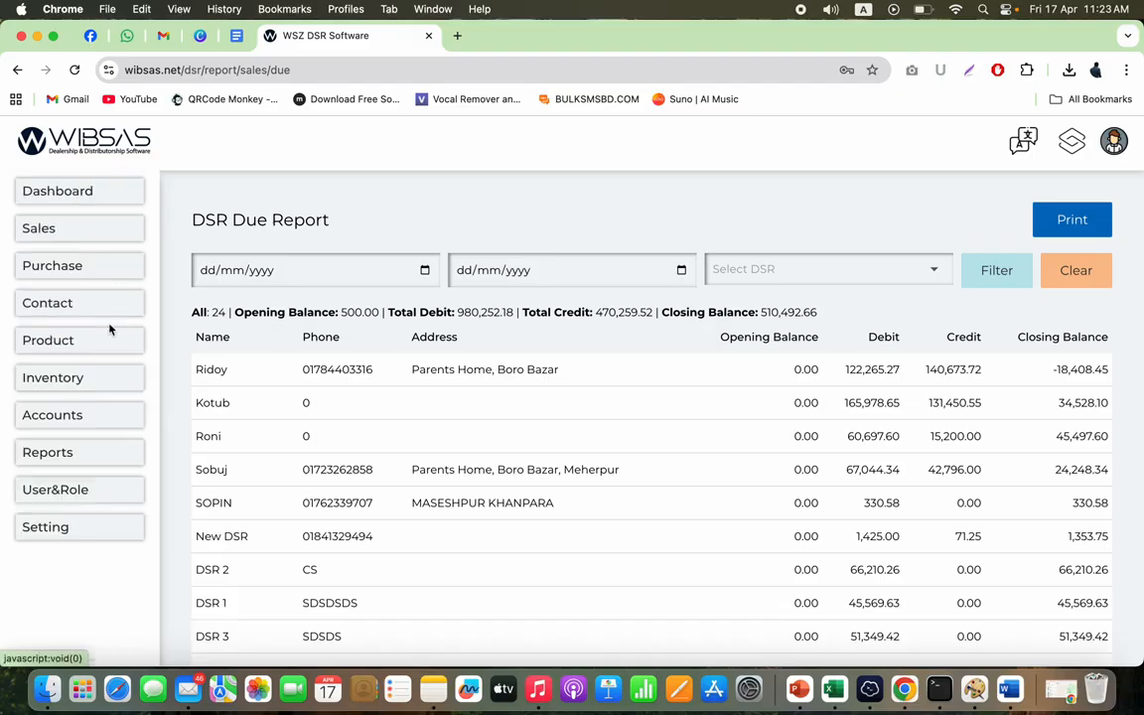
left_click(85, 452)
left_click(86, 564)
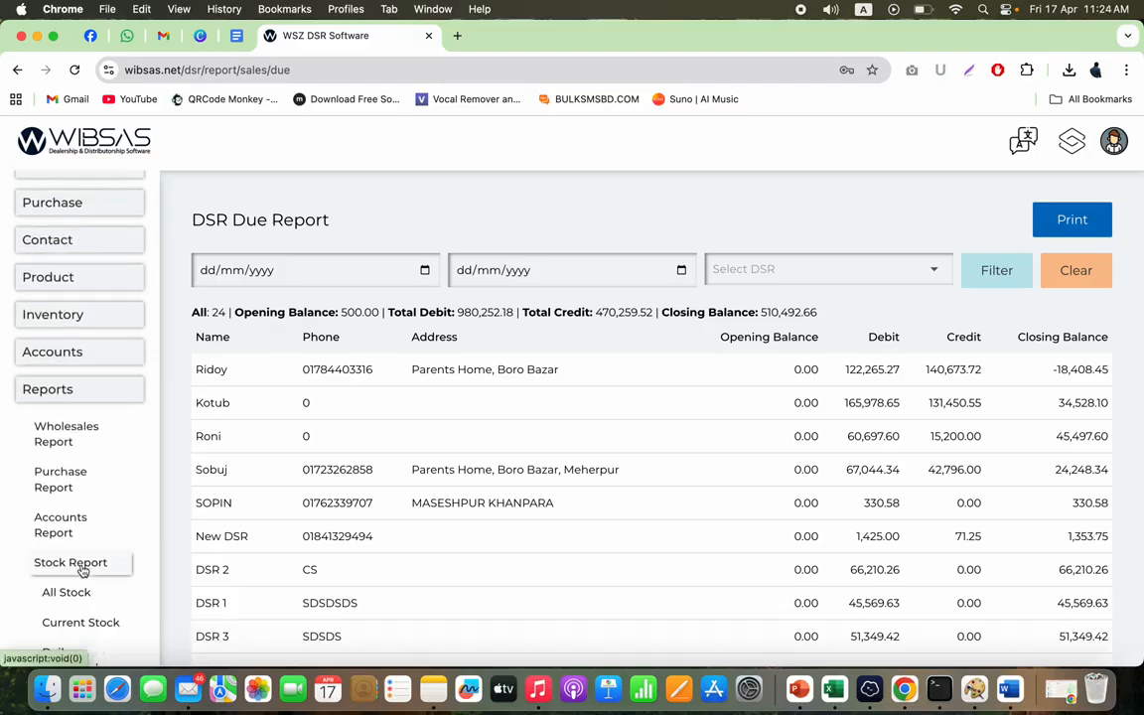
left_click(68, 496)
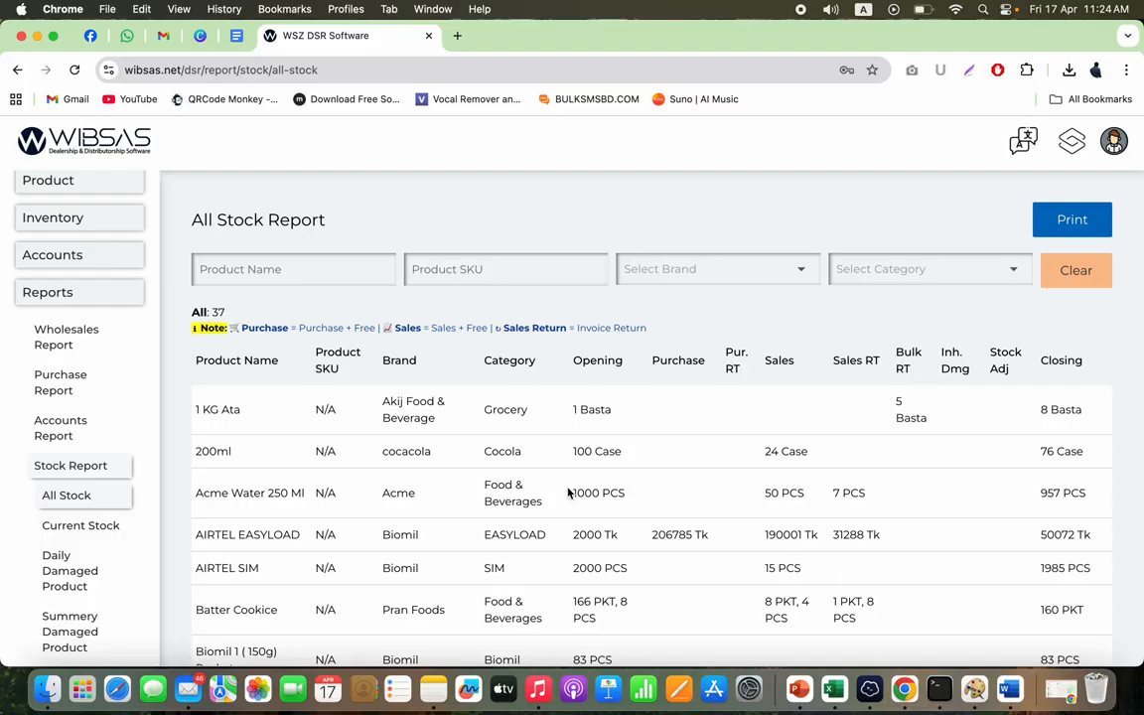
Open the Current Stock report and check ROBI EASYLOAD's quantity and stock value and the brand and category filters
left_click(103, 527)
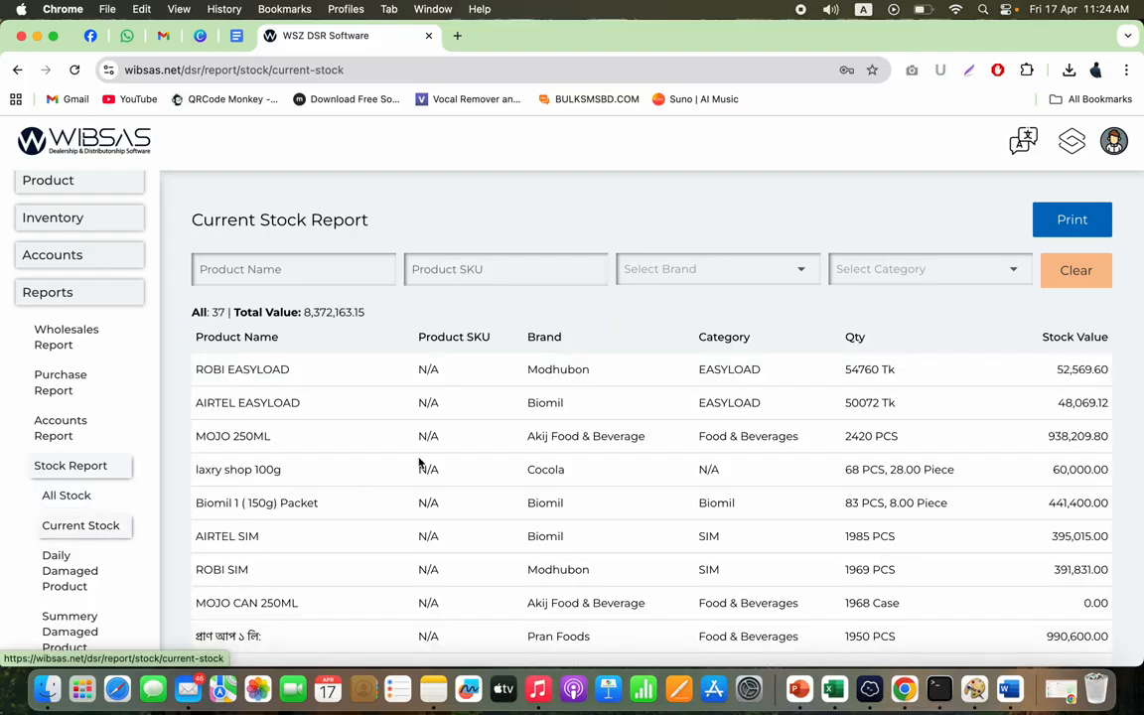
left_click(880, 369)
double_click(1076, 370)
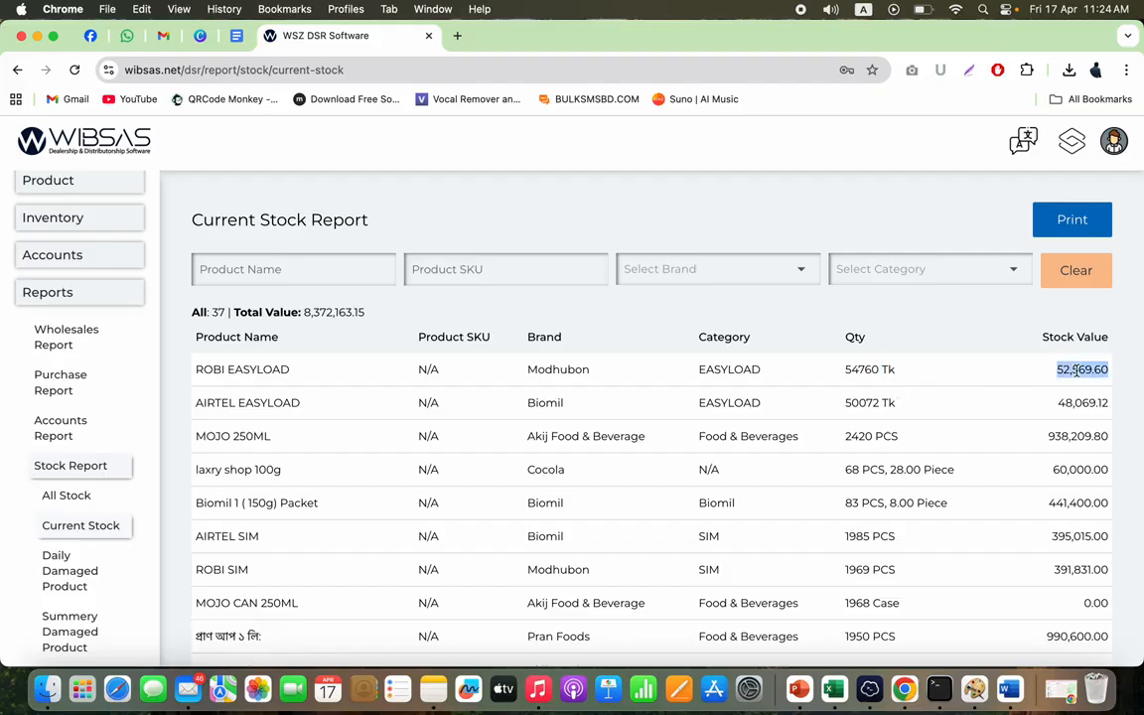
left_click(738, 260)
left_click(854, 269)
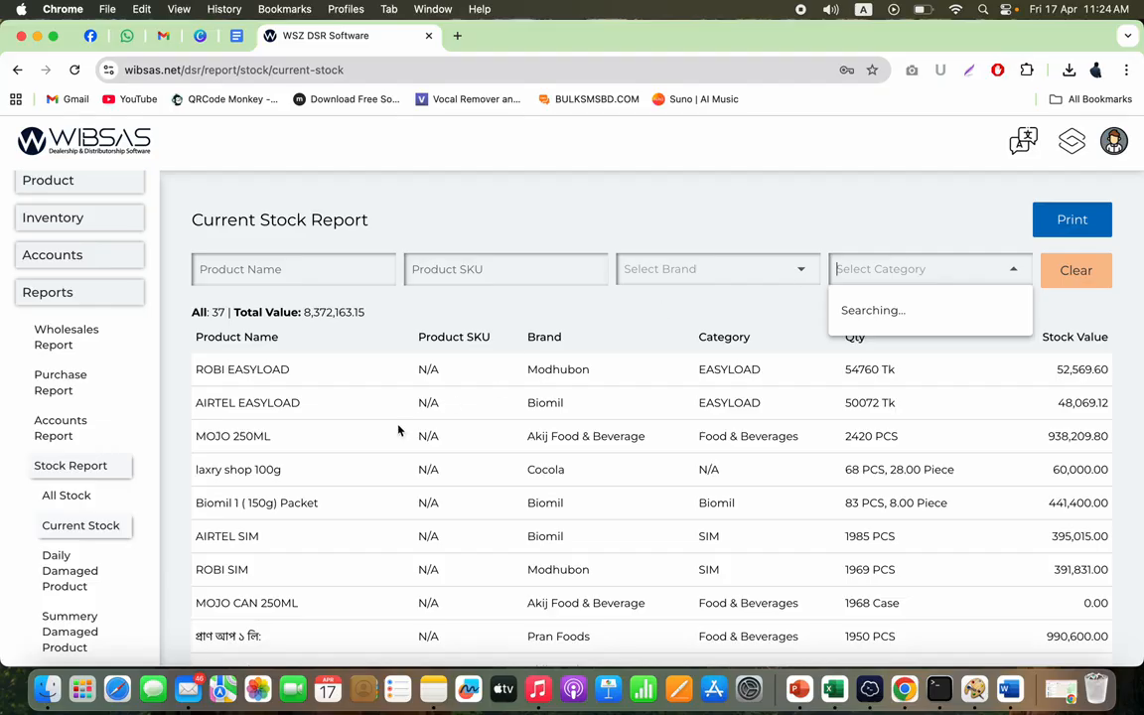
Review the Summery Damaged Product and Daily Damaged Product reports, and show the user and role options
left_click(81, 631)
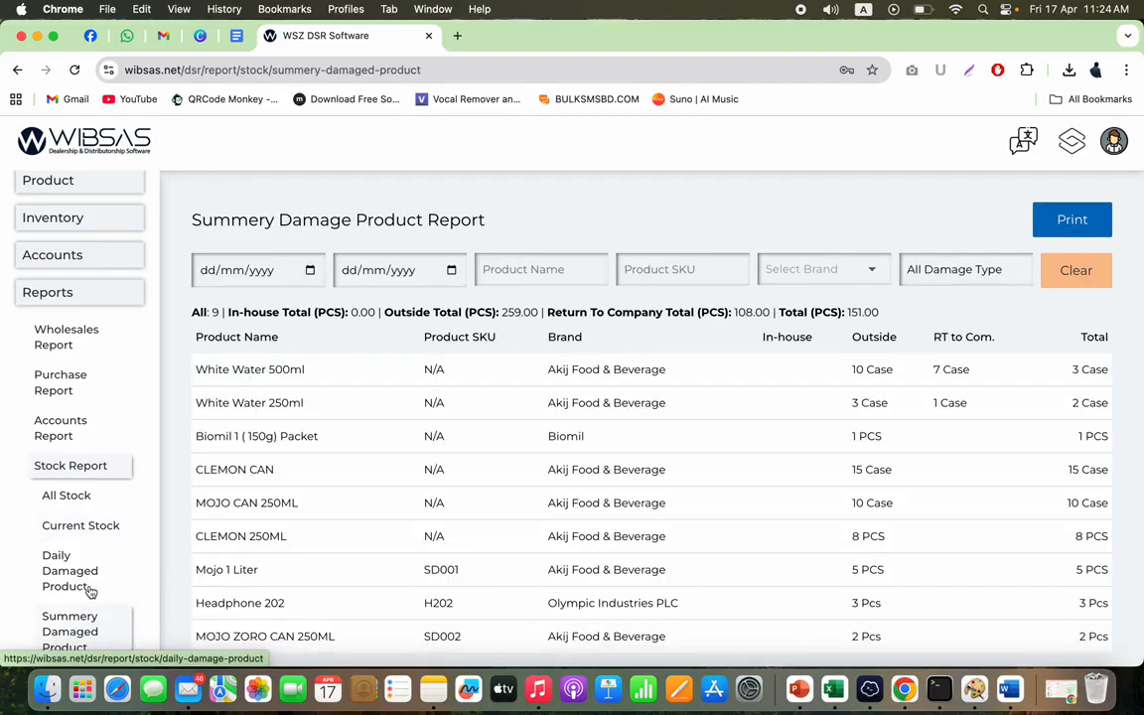
left_click(88, 590)
scroll(89, 592, "down", 4)
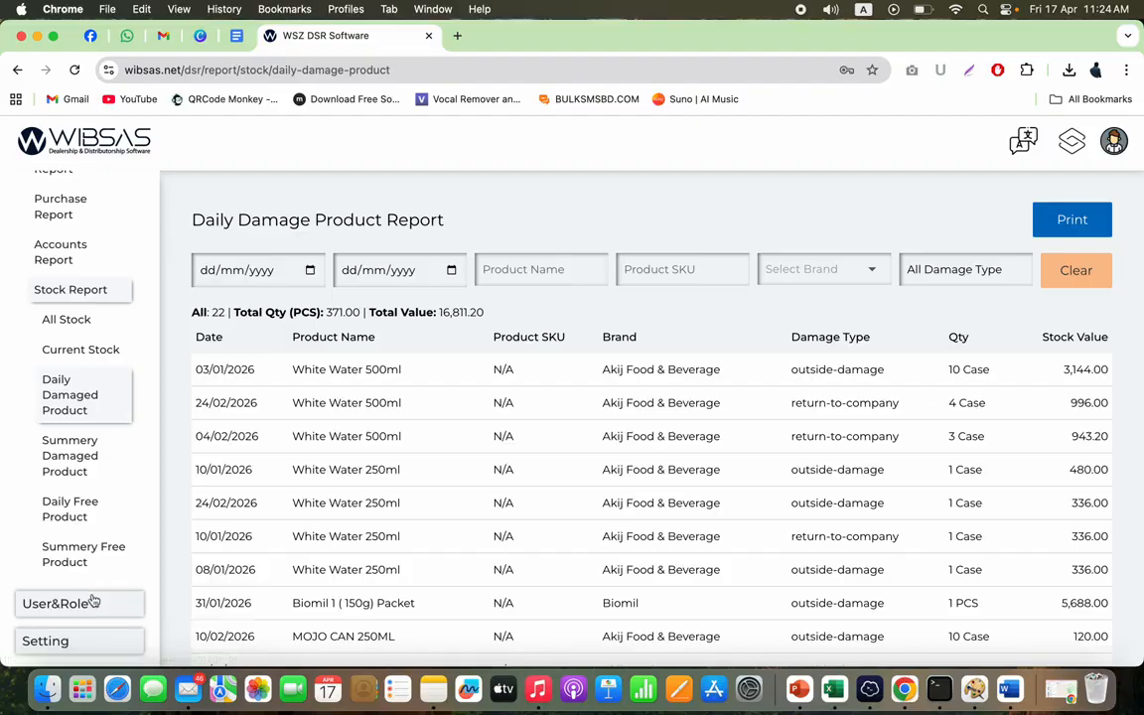
left_click(91, 601)
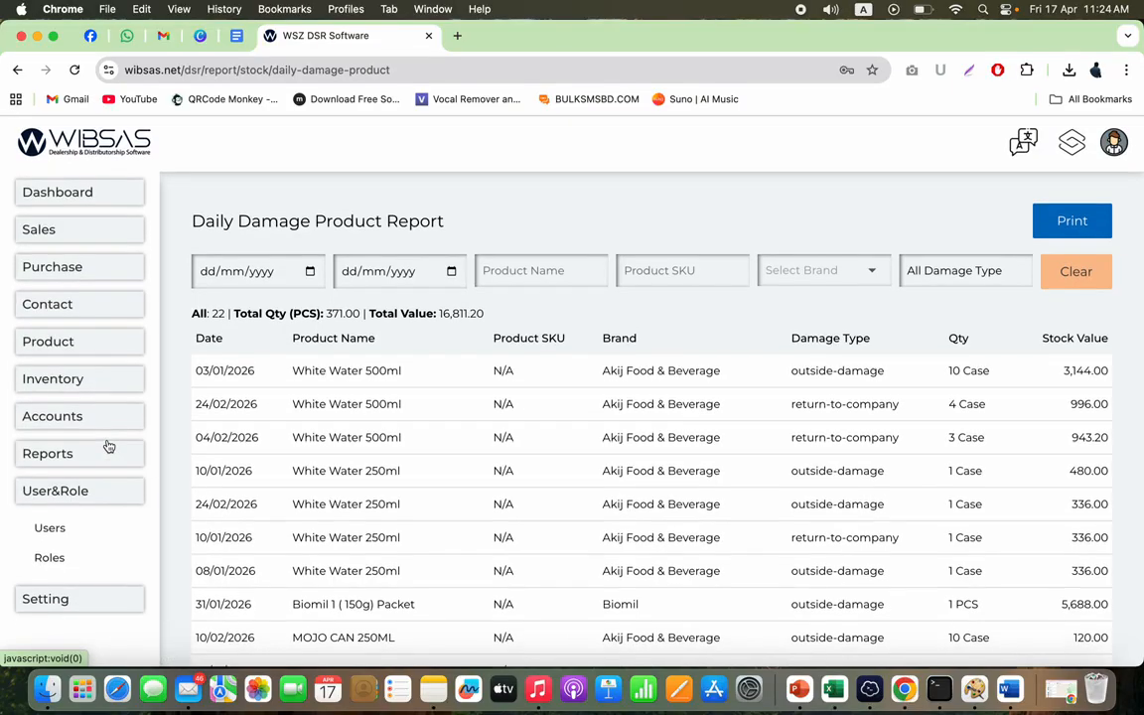
View the list of product units, and open the Product List
left_click(88, 342)
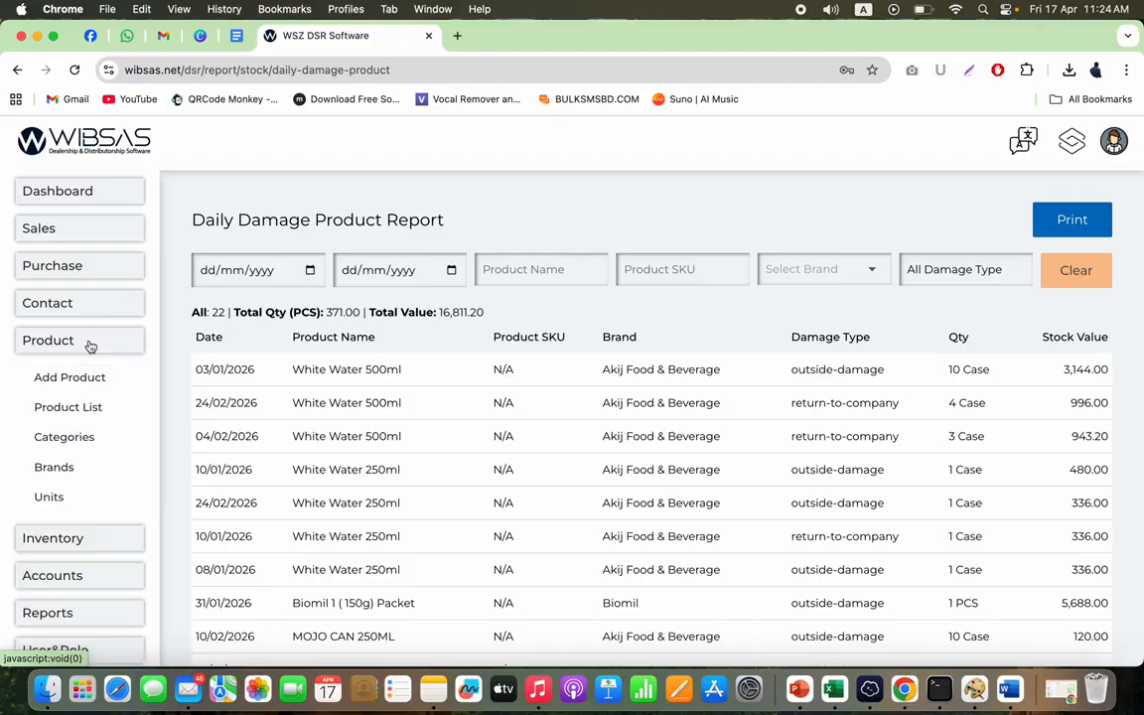
left_click(51, 499)
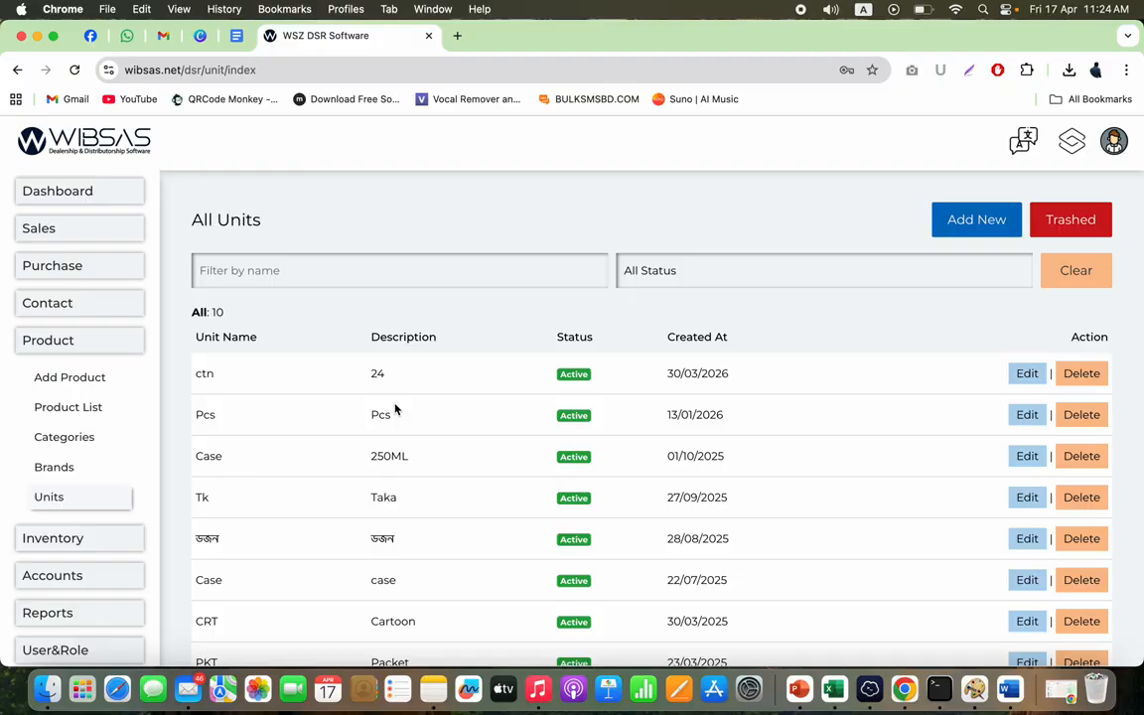
left_click(81, 407)
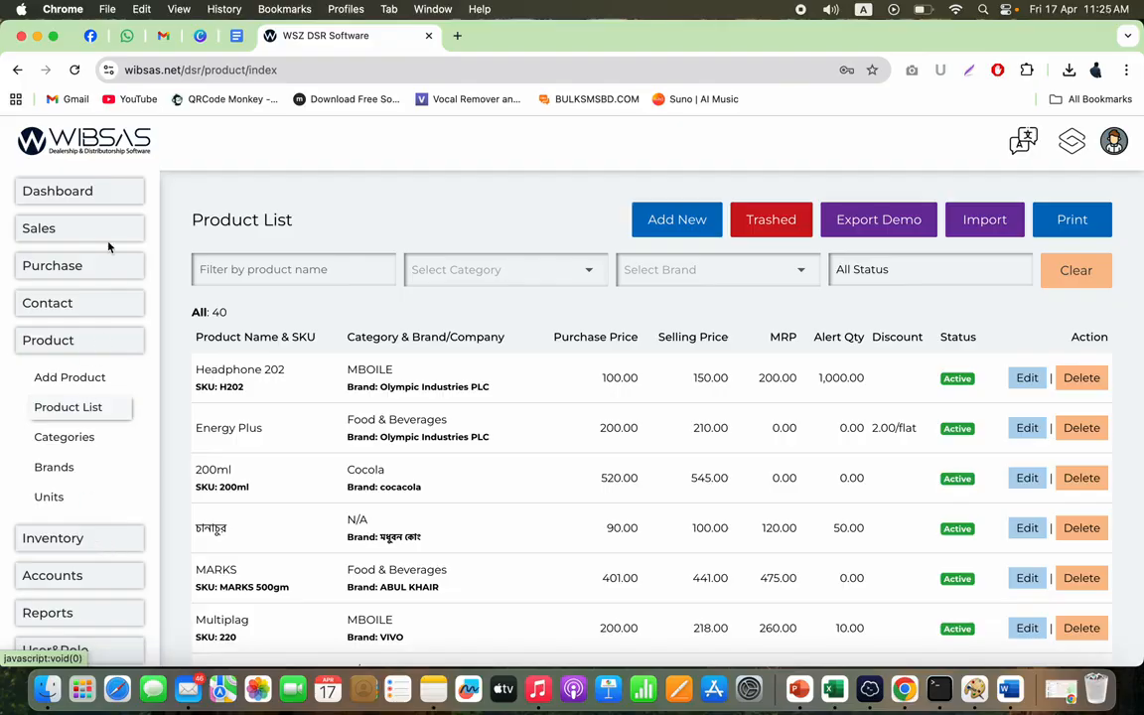
Open the profile of DSR 8 from the DSR contacts and review its net sales, sales commission and profit on net sales
left_click(93, 306)
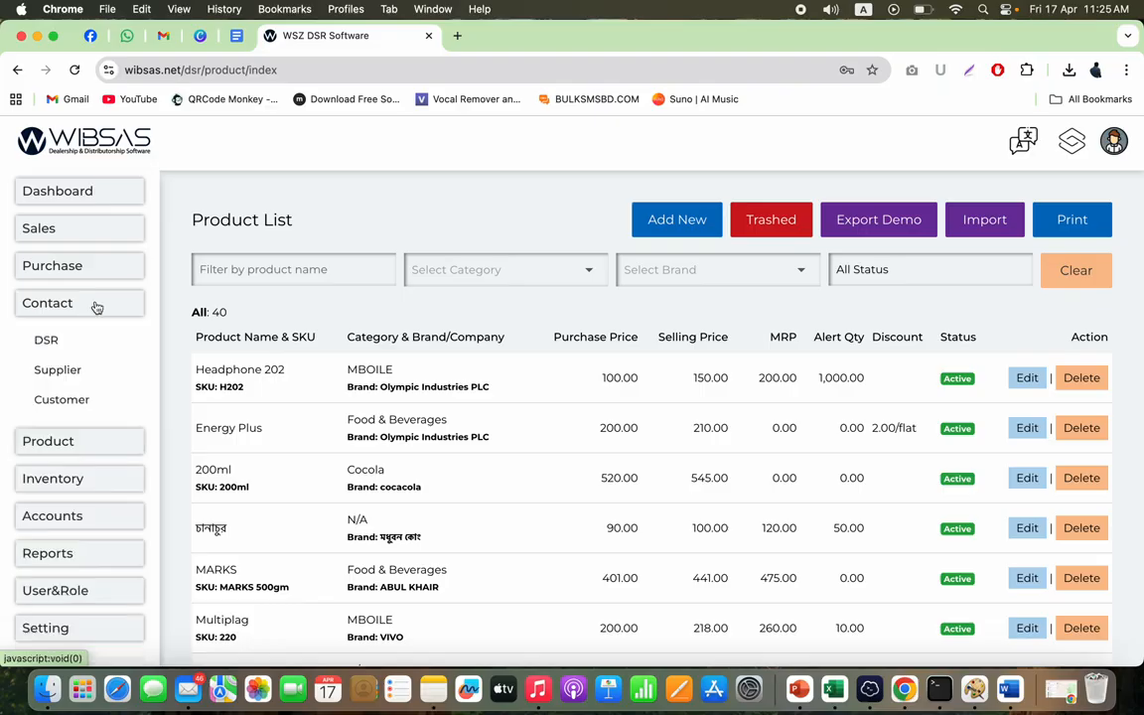
left_click(67, 357)
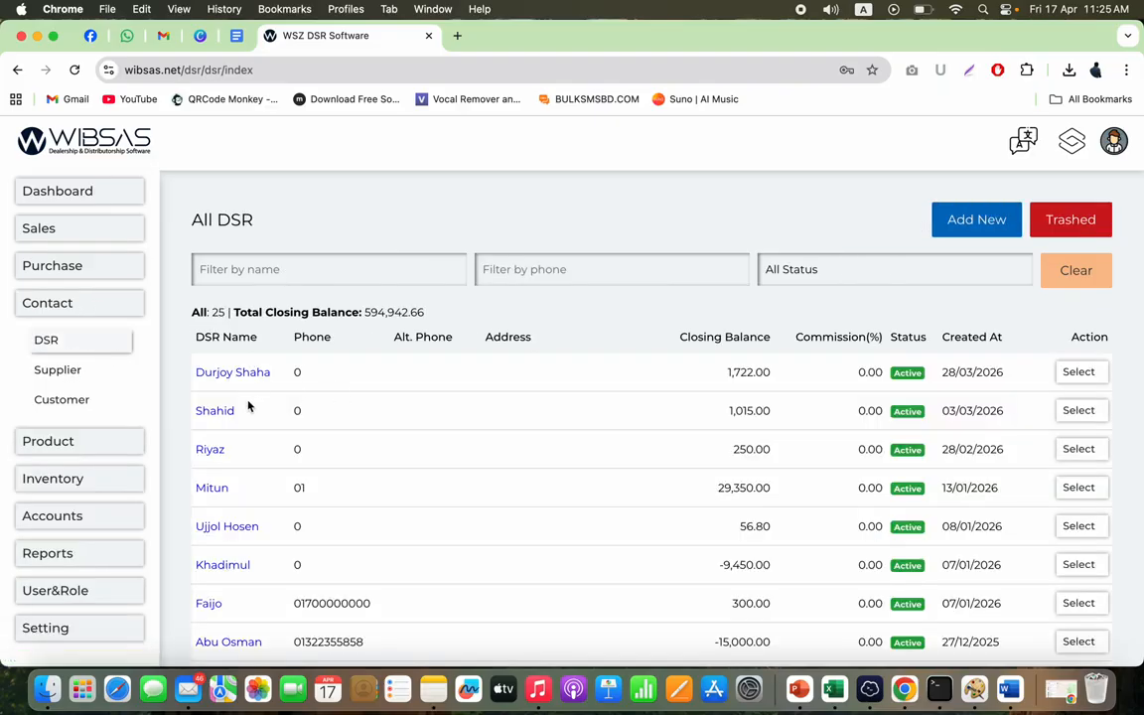
scroll(233, 595, "down", 5)
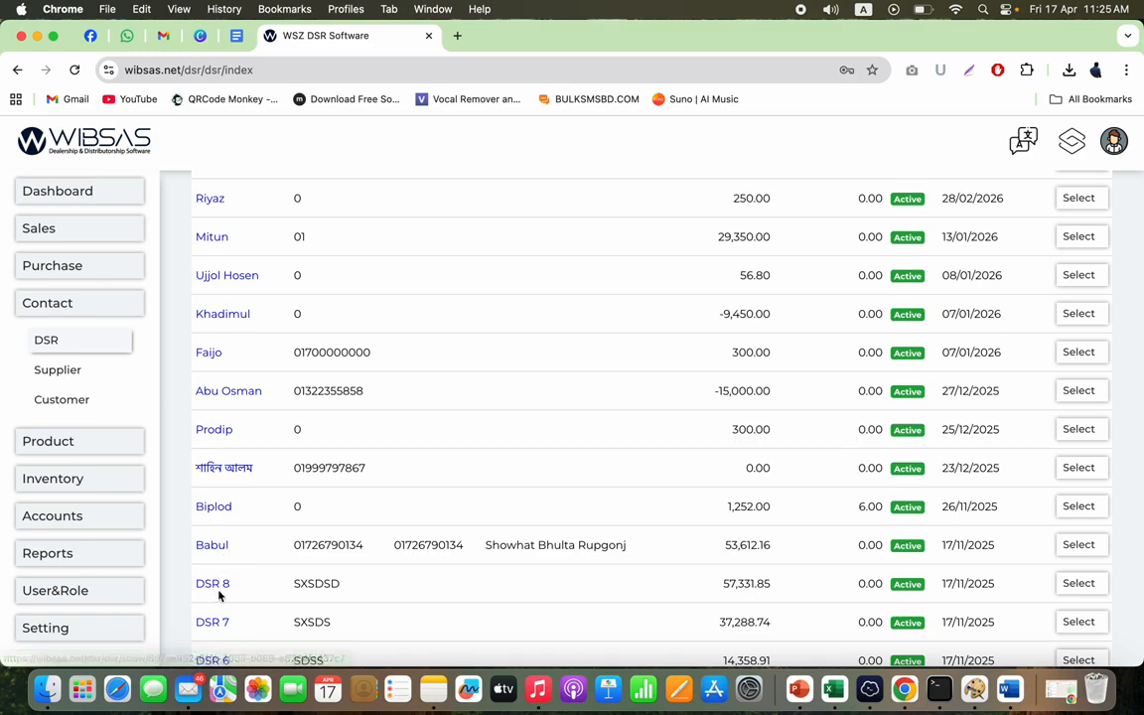
left_click(212, 584)
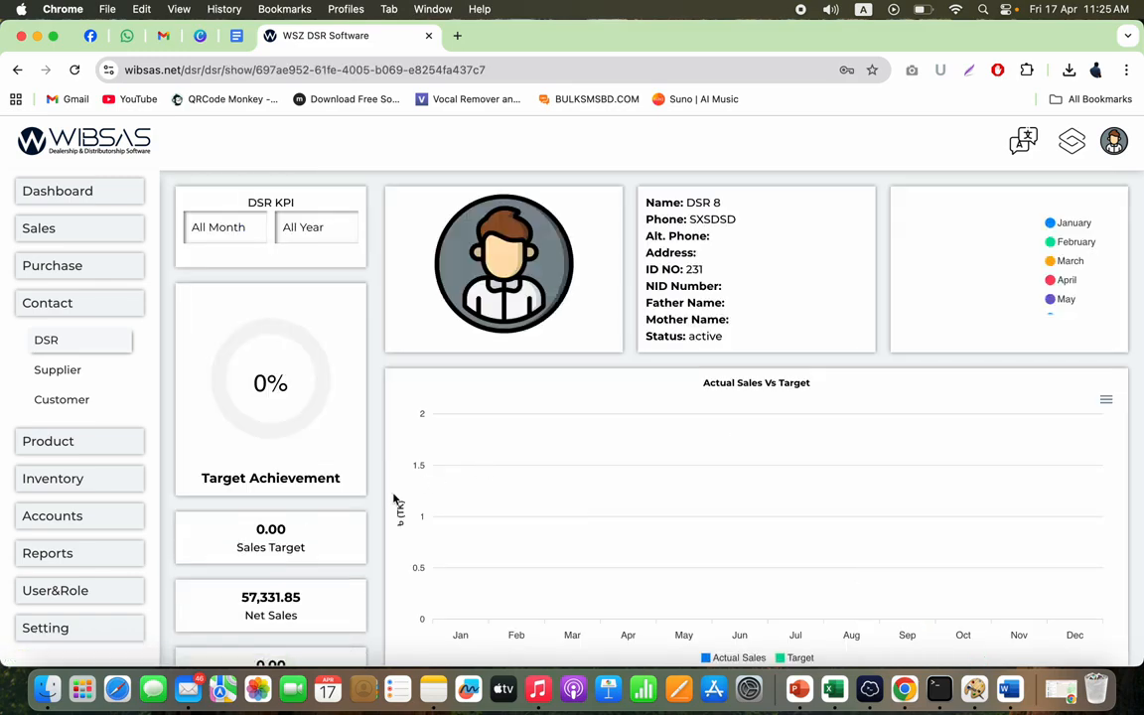
scroll(304, 582, "down", 3)
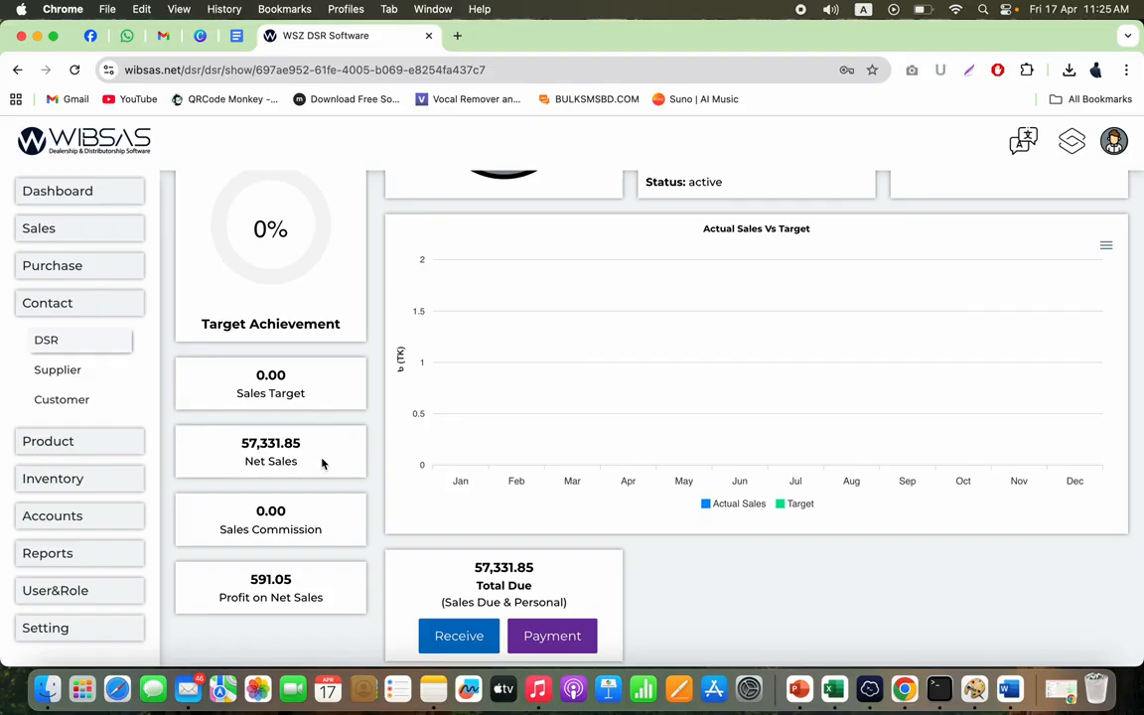
triple_click(312, 528)
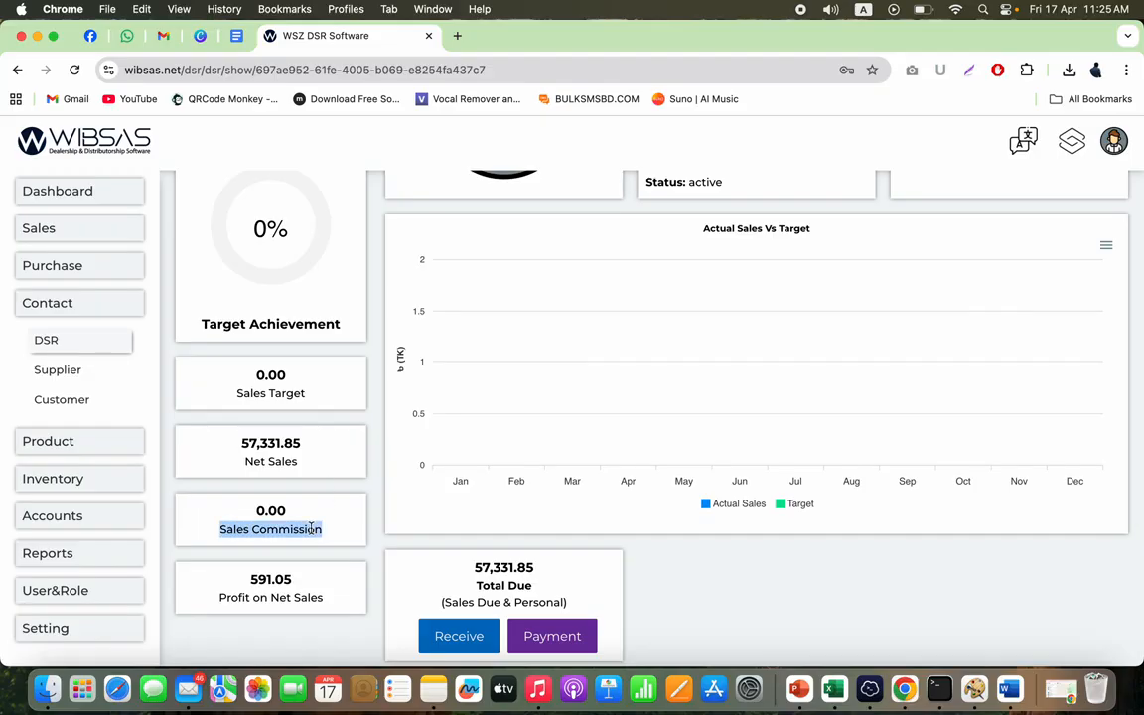
triple_click(304, 596)
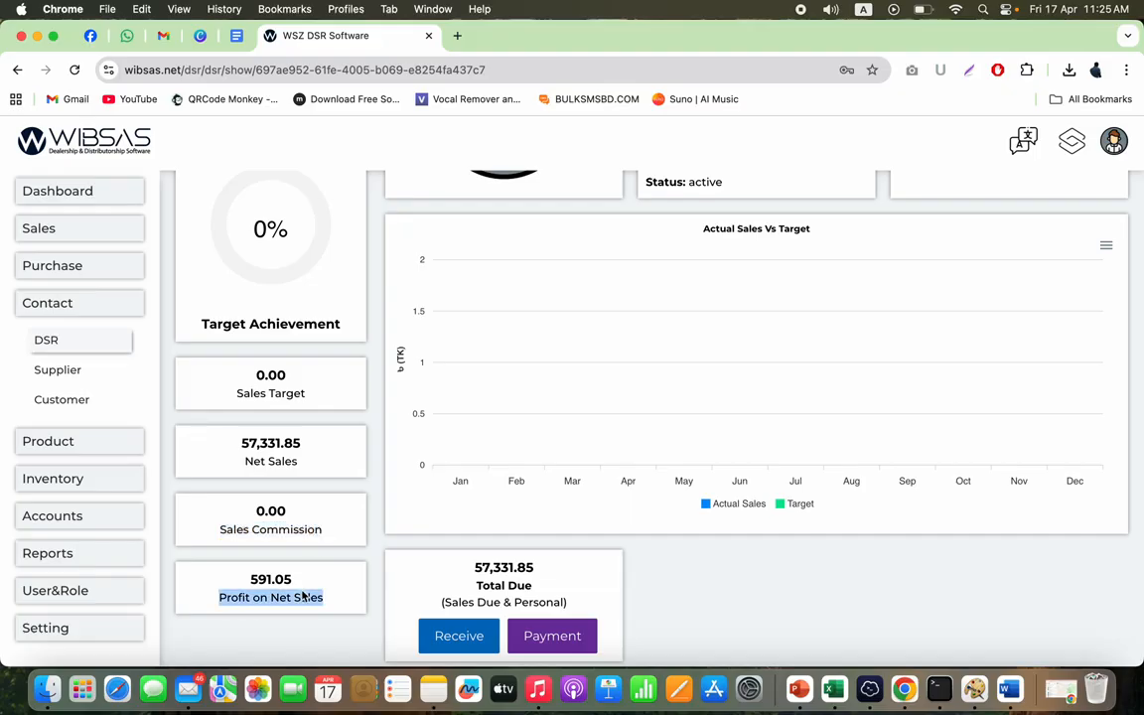